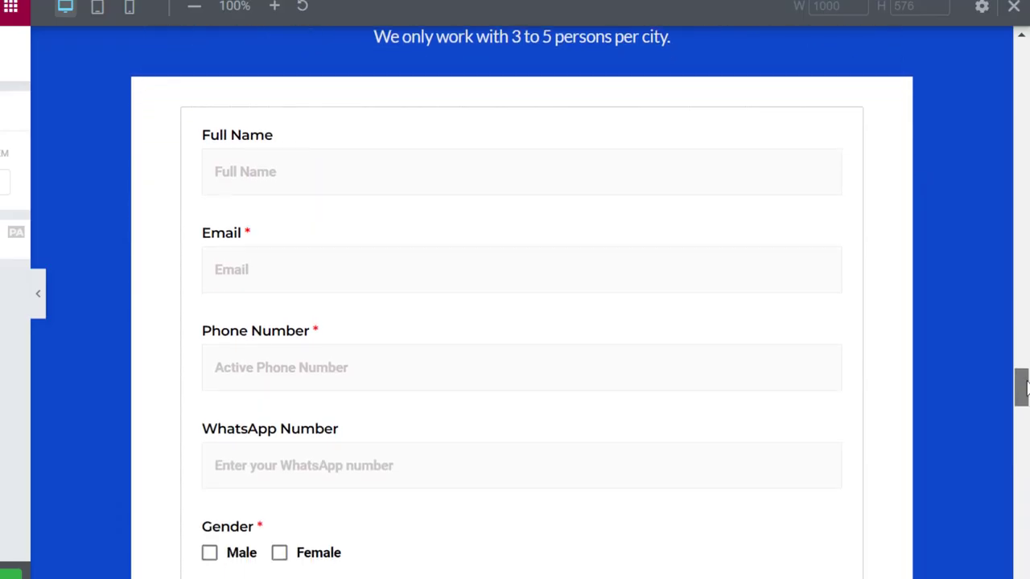
pyautogui.moveTo(1020, 380)
pyautogui.mouseDown()
pyautogui.moveTo(1020, 430)
pyautogui.moveTo(1021, 387)
pyautogui.mouseUp()
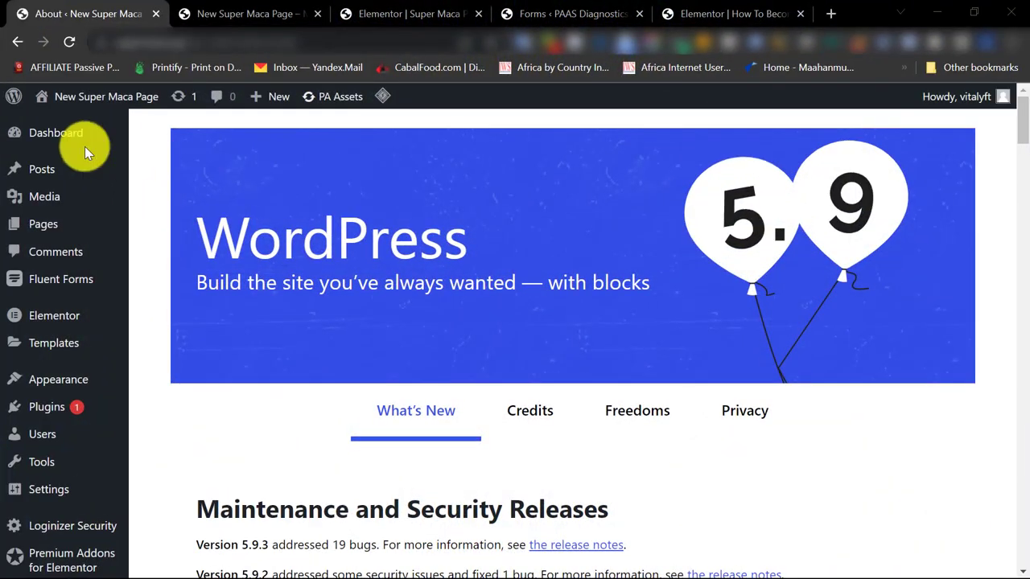
pyautogui.moveTo(62, 149)
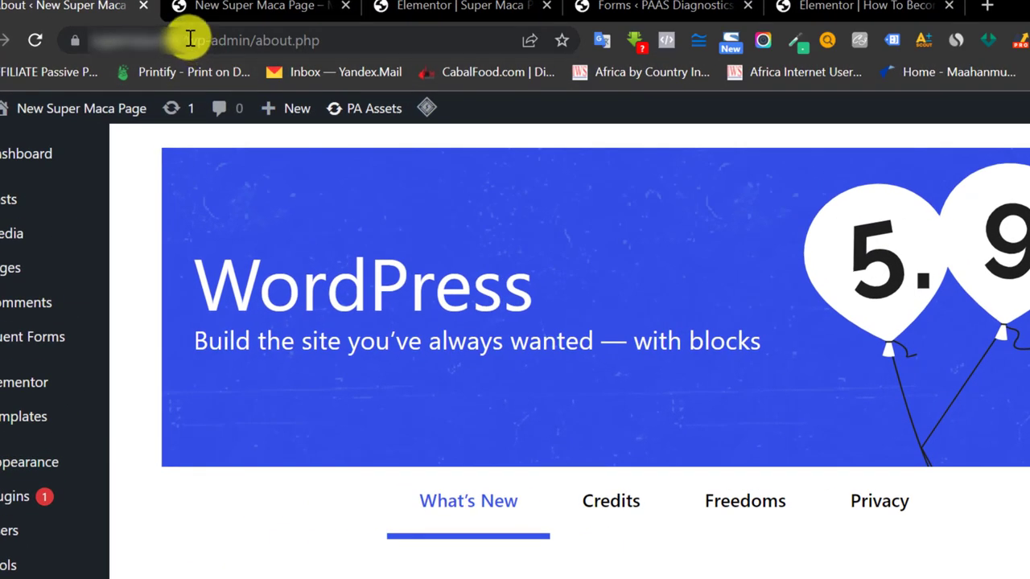
pyautogui.moveTo(190, 40); pyautogui.dragTo(233, 38)
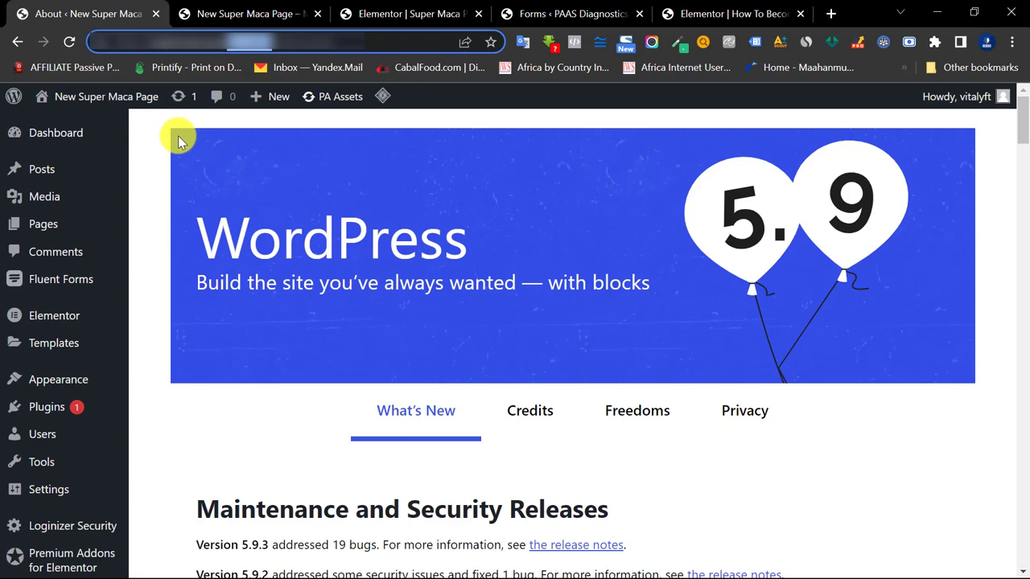
pyautogui.click(170, 148)
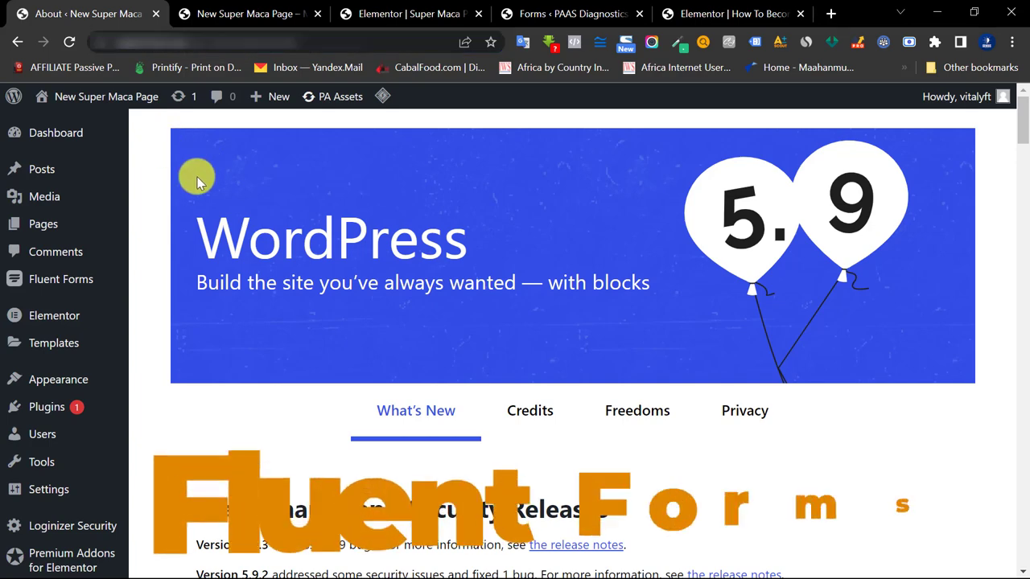
# - Search the WordPress plugin directory for "fluent forms" to find the Fluent Forms contact form plugin
pyautogui.moveTo(77, 285)
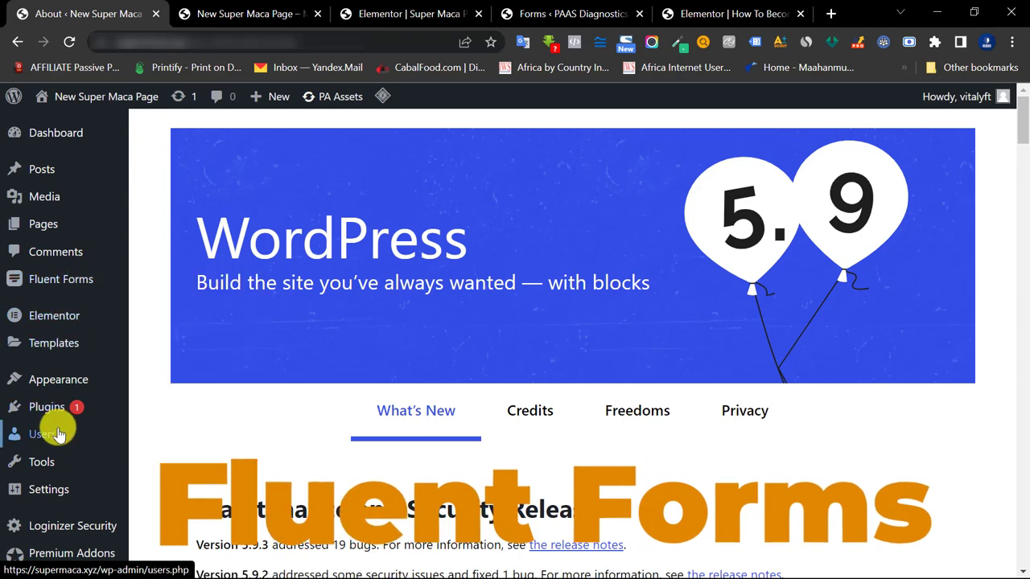
pyautogui.moveTo(46, 405)
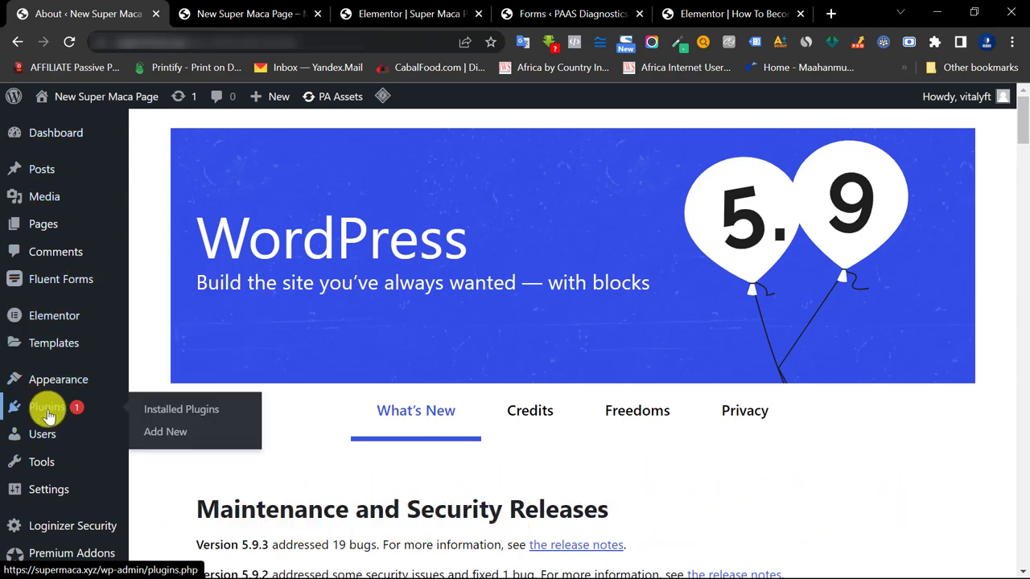
pyautogui.click(165, 440)
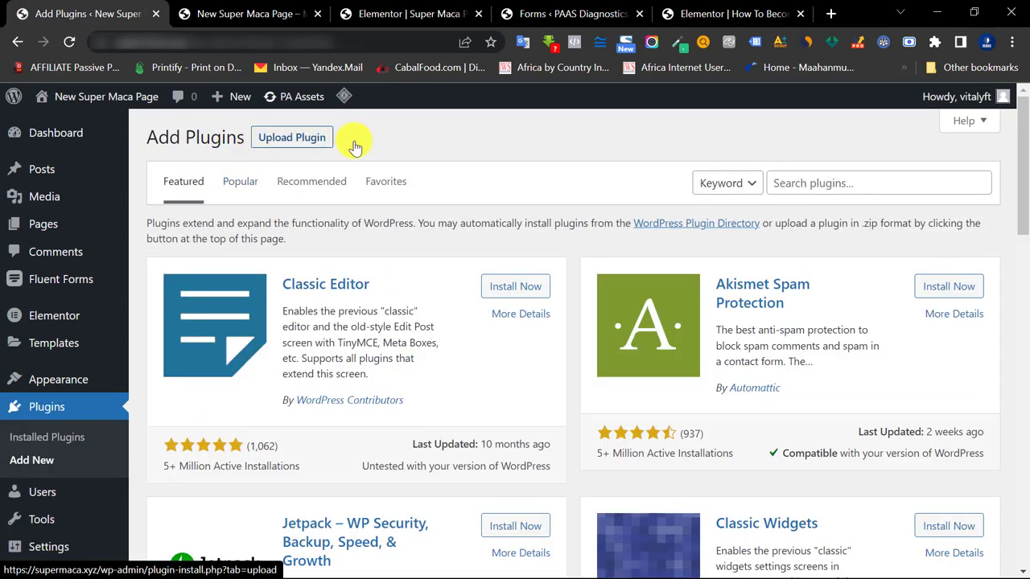
pyautogui.click(806, 183)
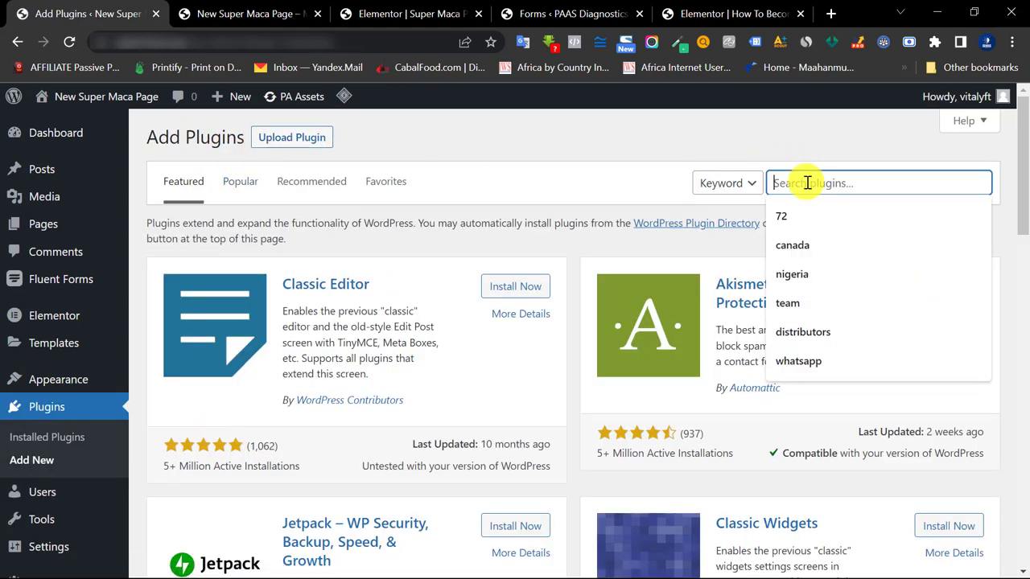
pyautogui.write('fluent forms')
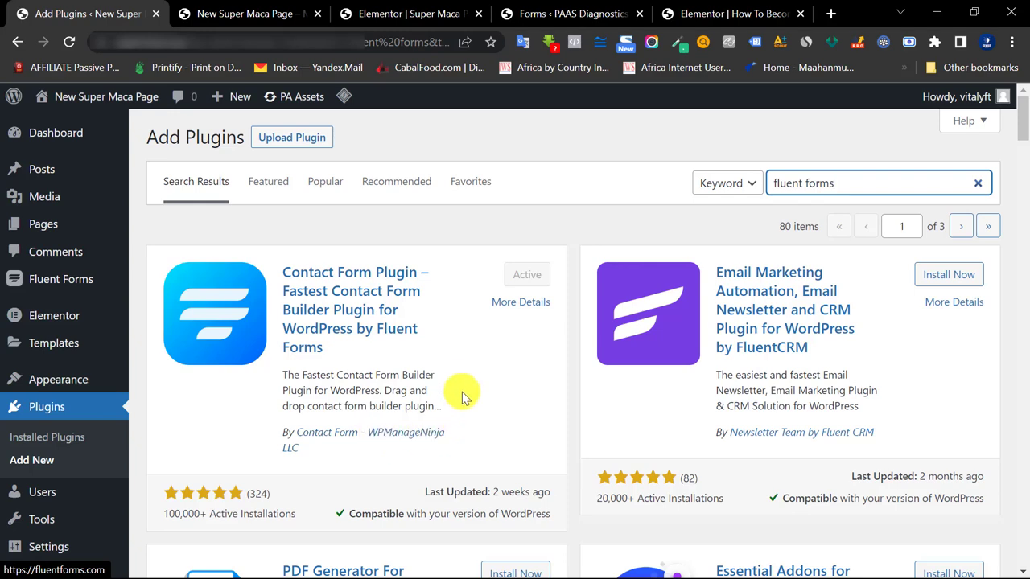
pyautogui.scroll(-1, 297, 288)
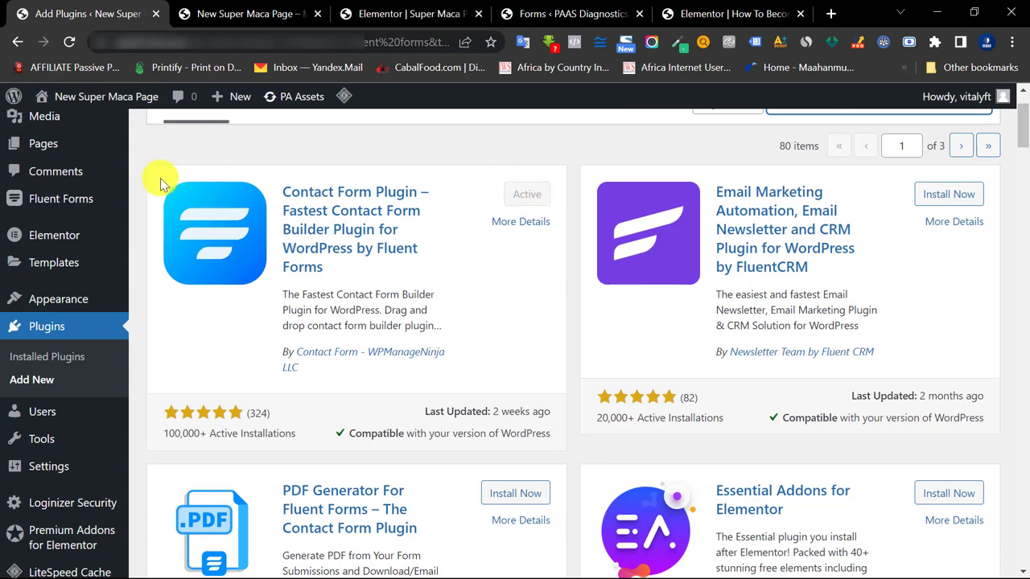
# - Open the list of installed plugins and locate the Fluent Forms entry
pyautogui.click(40, 358)
pyautogui.click(34, 363)
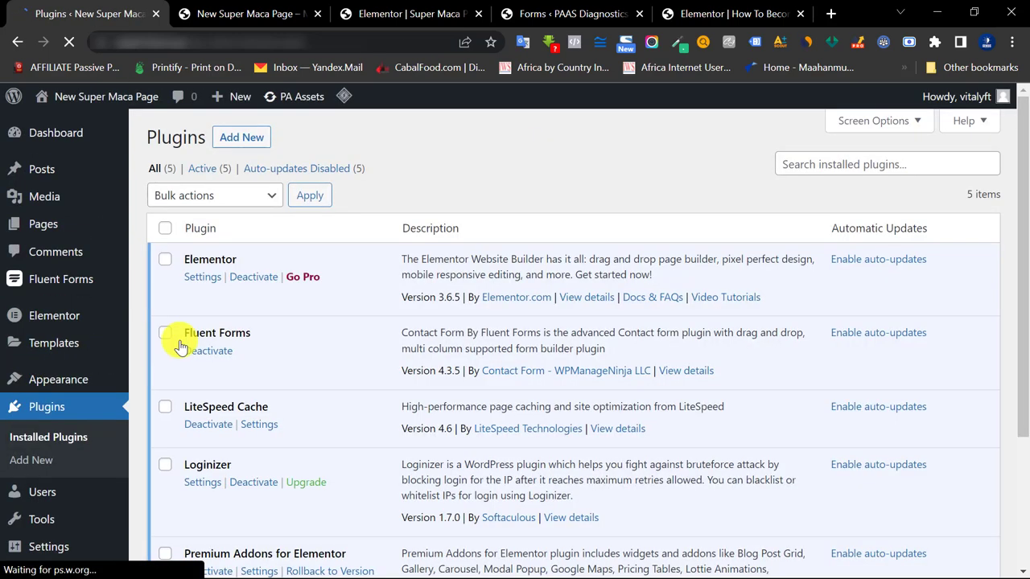
pyautogui.moveTo(189, 332); pyautogui.dragTo(248, 329)
# - Start a new form from the Fluent Forms list of all forms and browse the pre-made templates
pyautogui.moveTo(100, 283)
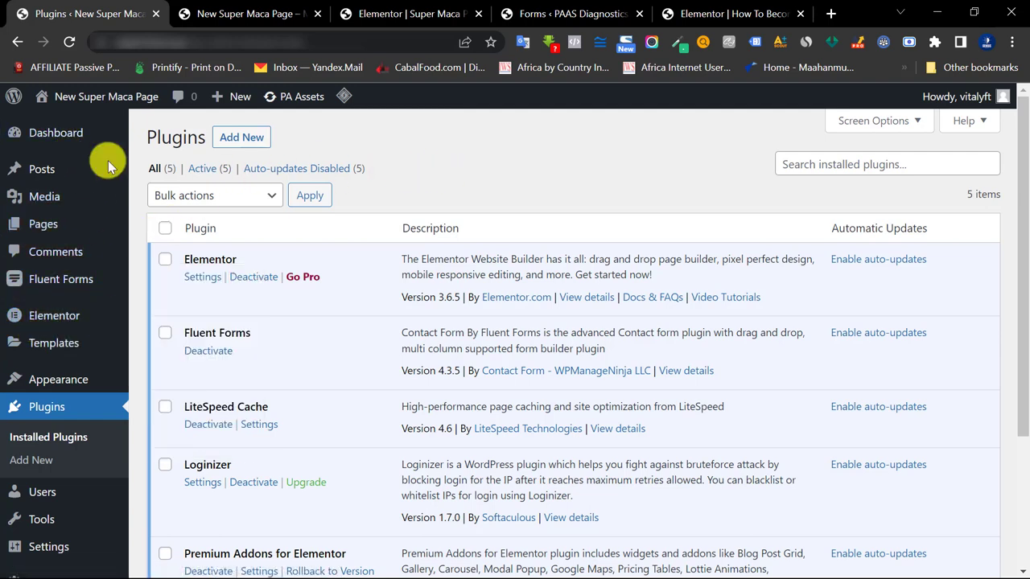
pyautogui.click(49, 281)
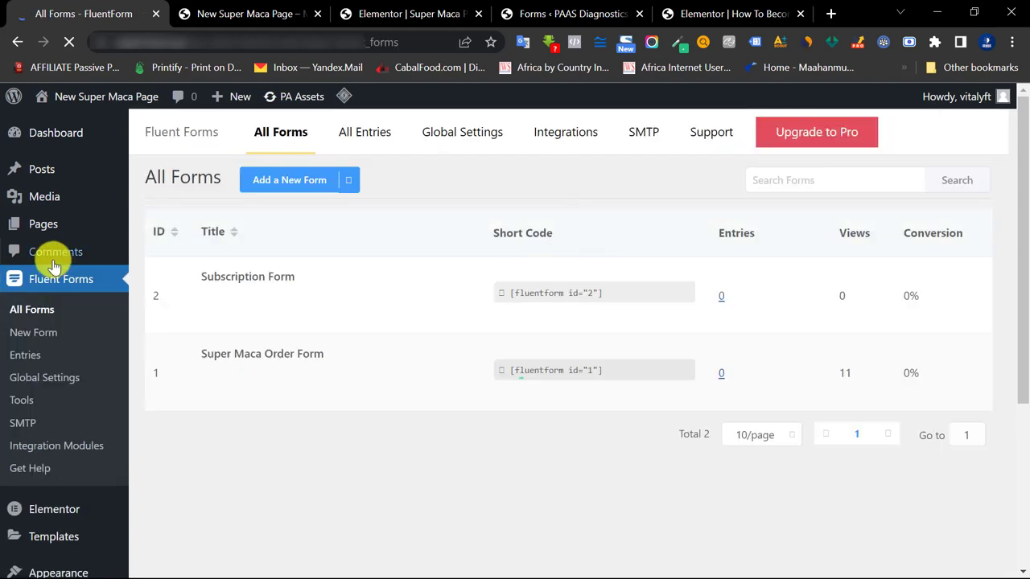
pyautogui.moveTo(267, 362)
pyautogui.moveTo(269, 310)
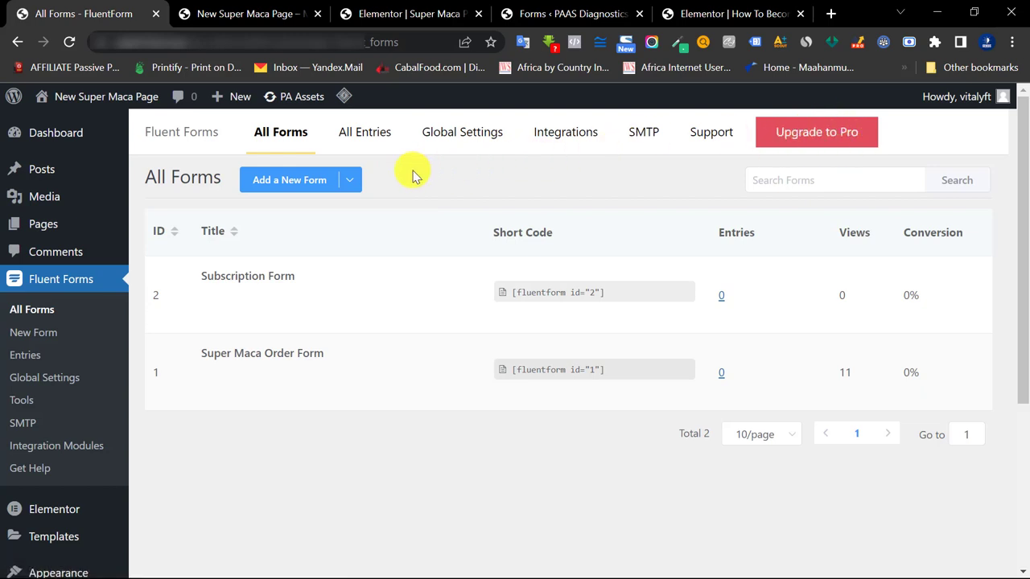
pyautogui.click(285, 184)
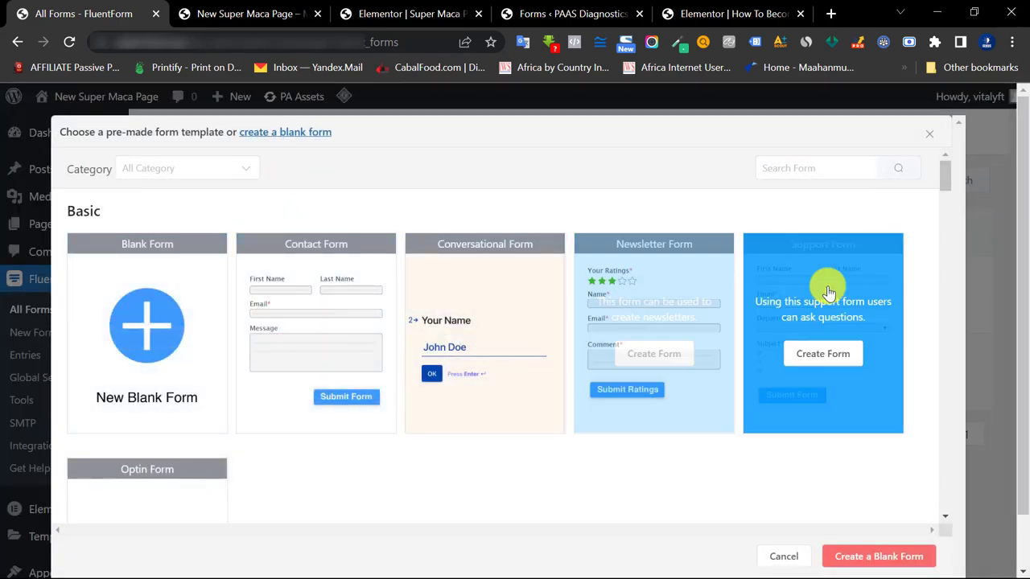
pyautogui.moveTo(937, 170); pyautogui.dragTo(943, 467)
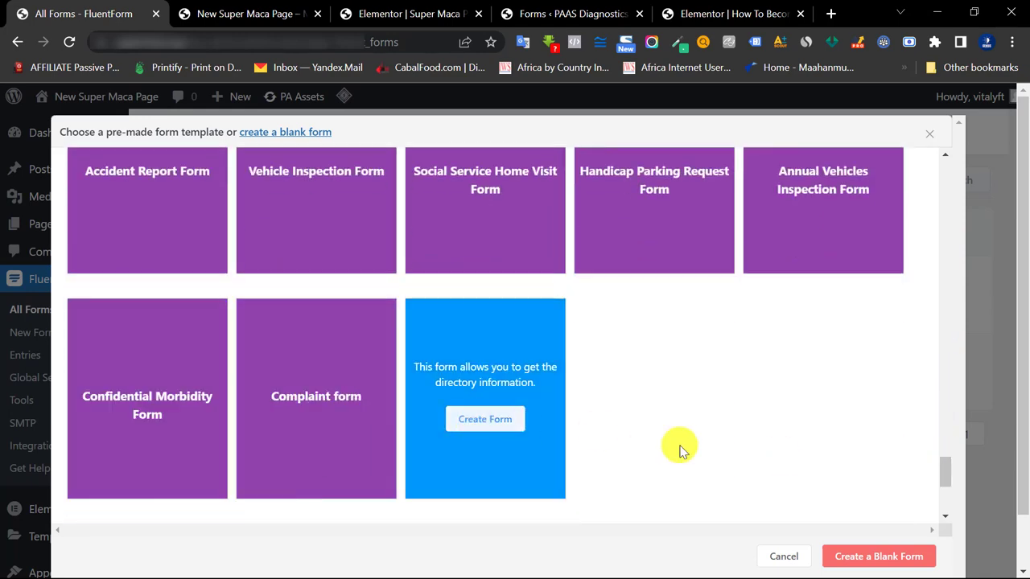
pyautogui.moveTo(942, 453); pyautogui.dragTo(915, 173)
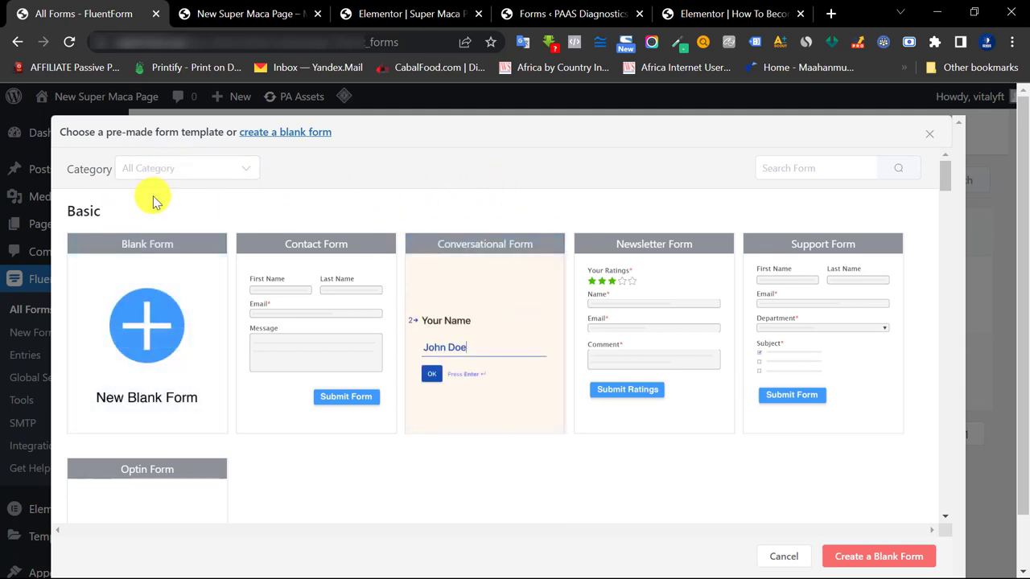
# - Glance at the existing order form in the Elementor page and create a new form from the Blank Form template
pyautogui.click(442, 14)
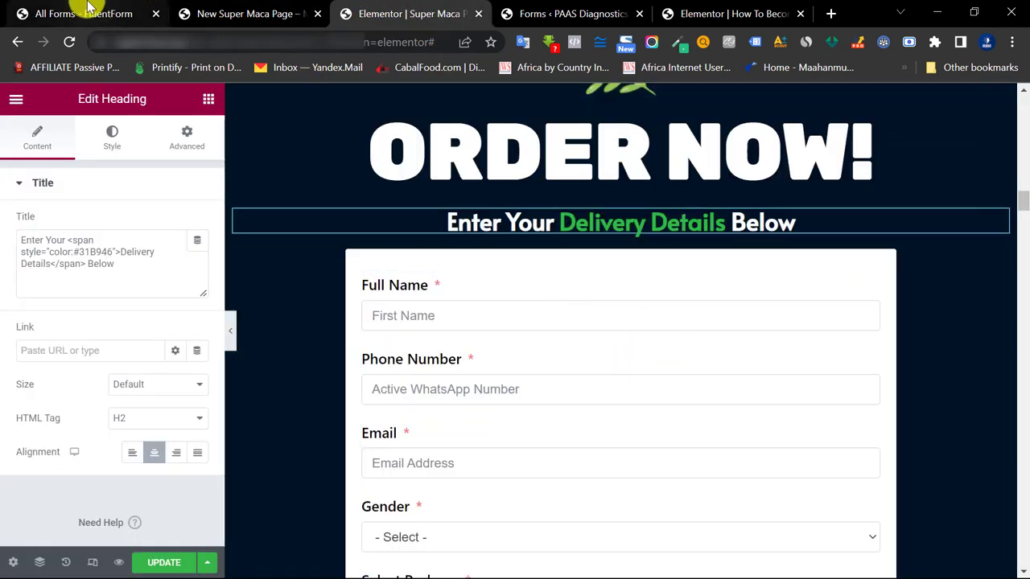
pyautogui.click(80, 12)
pyautogui.moveTo(126, 334)
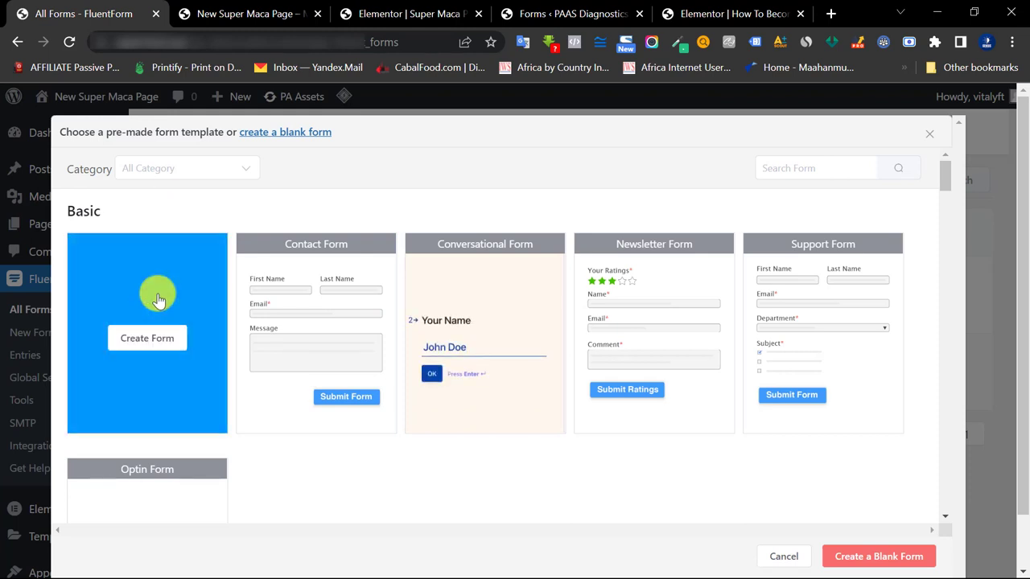
pyautogui.click(158, 344)
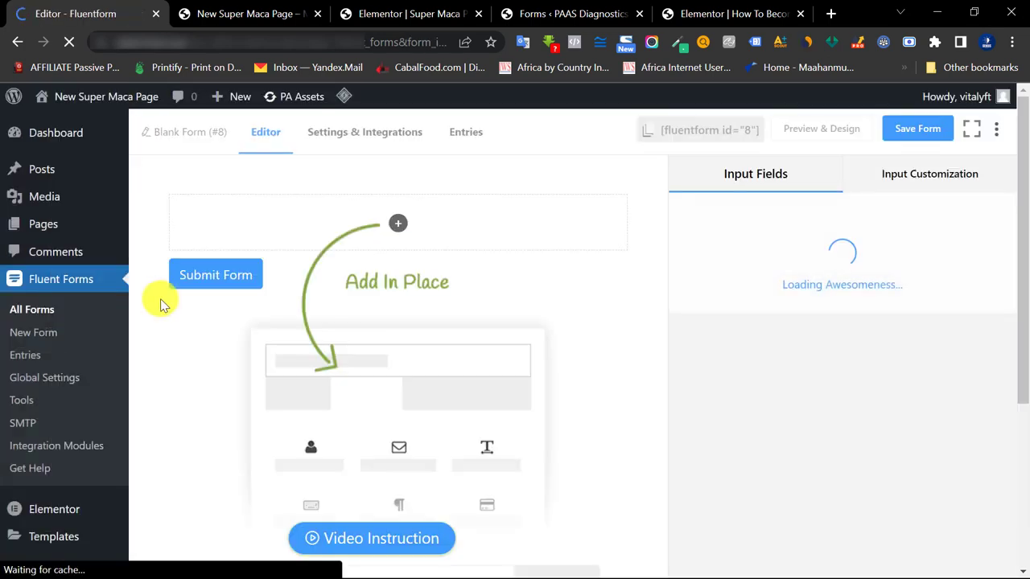
# - Rename the new blank form as Shoes Form
pyautogui.click(192, 134)
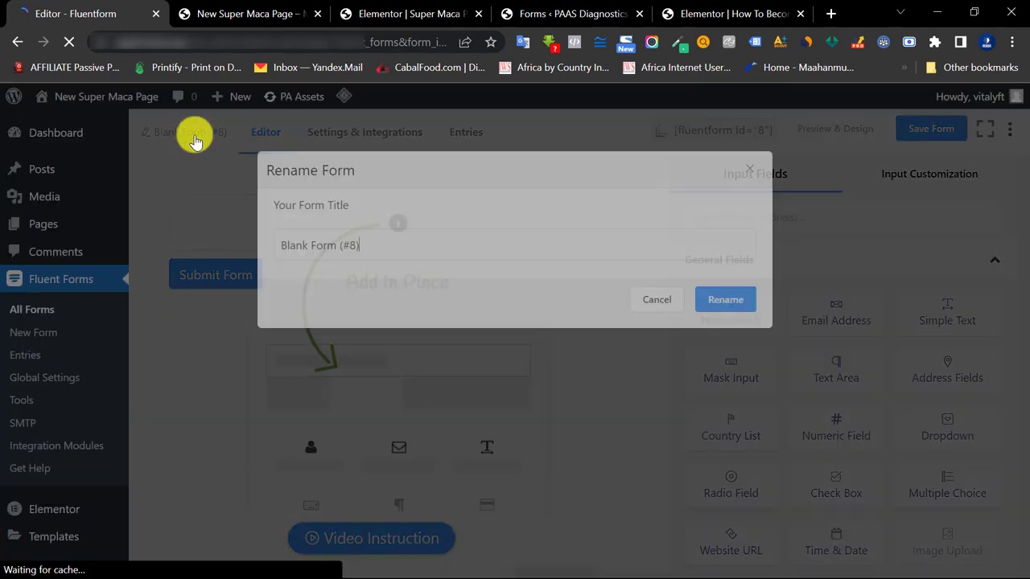
pyautogui.tripleClick(288, 251)
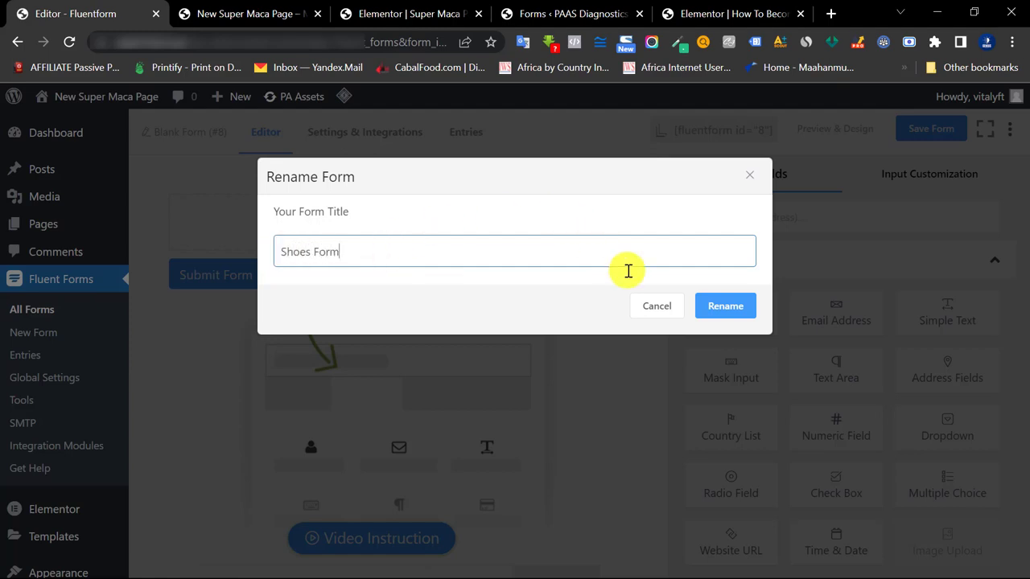
pyautogui.click(718, 309)
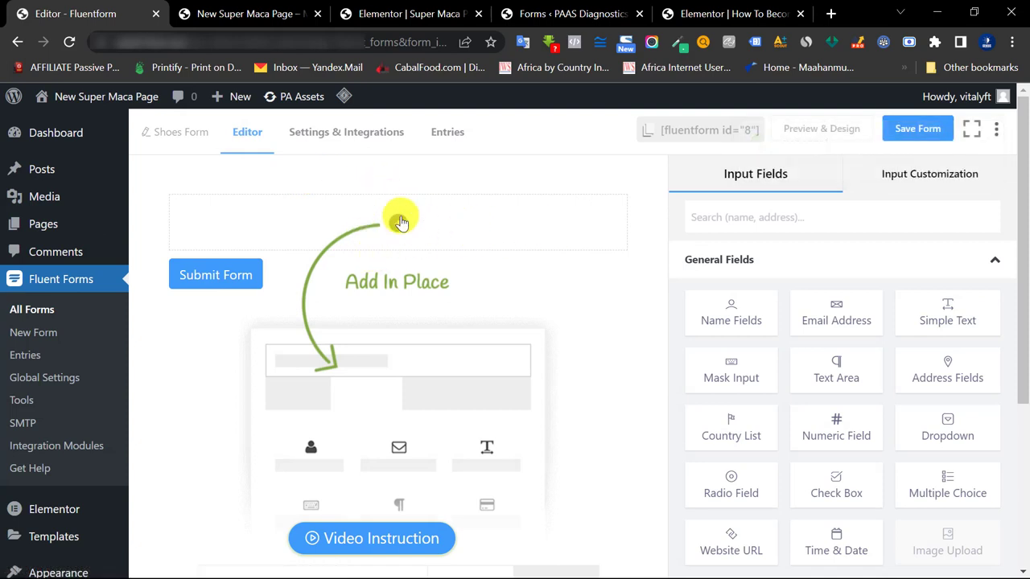
pyautogui.moveTo(1018, 207)
pyautogui.mouseDown()
pyautogui.moveTo(1026, 374)
pyautogui.moveTo(1018, 198)
pyautogui.mouseUp()
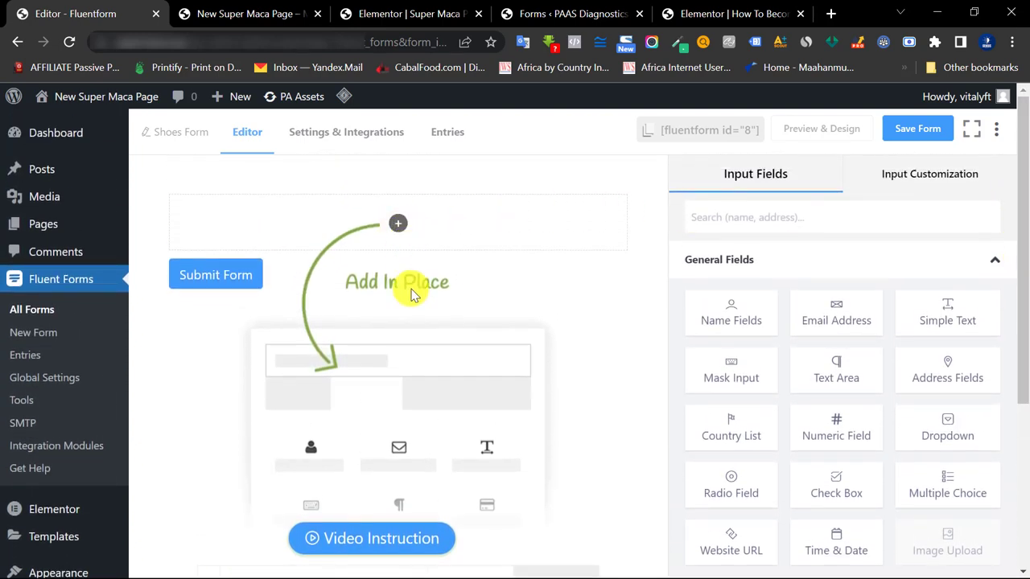
pyautogui.scroll(-3, 414, 292)
pyautogui.scroll(-2, 391, 295)
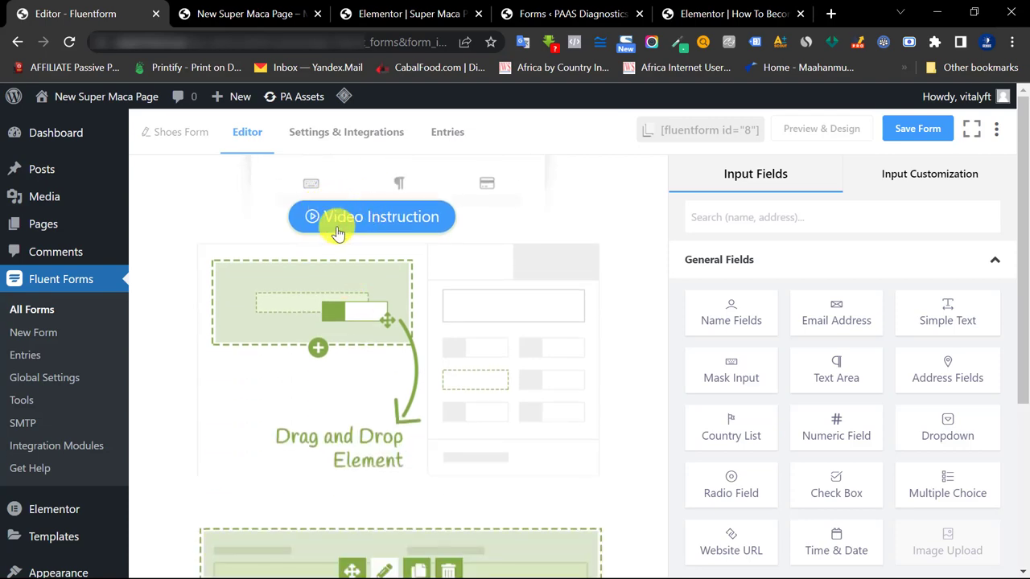
pyautogui.click(384, 222)
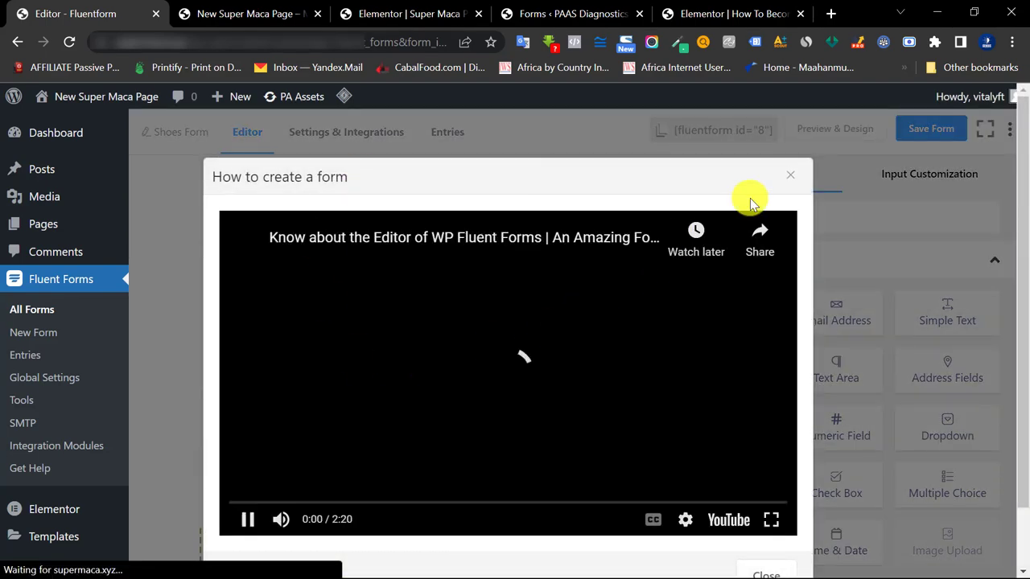
pyautogui.click(788, 177)
pyautogui.scroll(2, 391, 274)
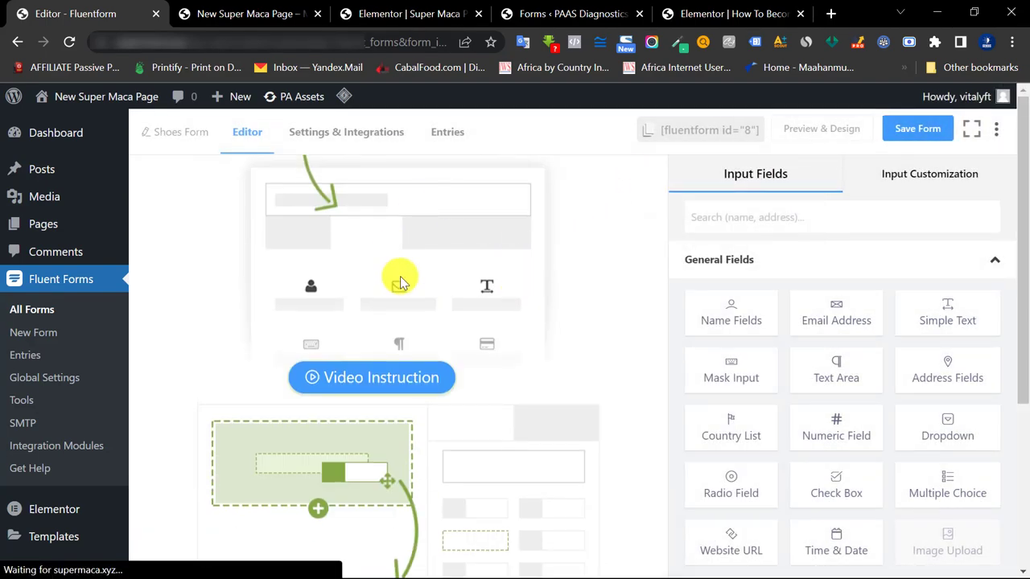
pyautogui.scroll(2, 391, 274)
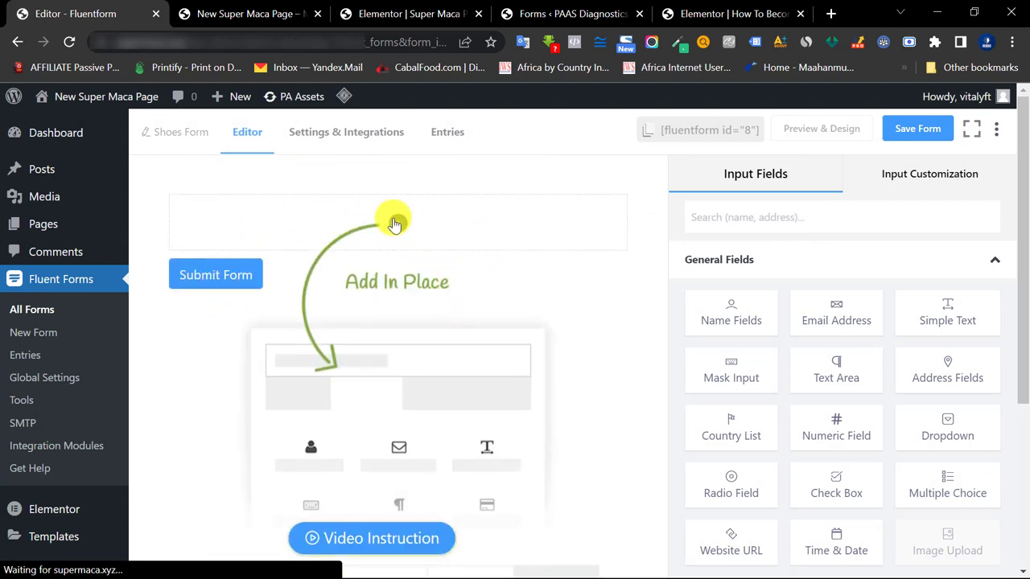
# - Open the field picker in the form's empty row and review the Recent fields, ending on the General fields
pyautogui.click(394, 224)
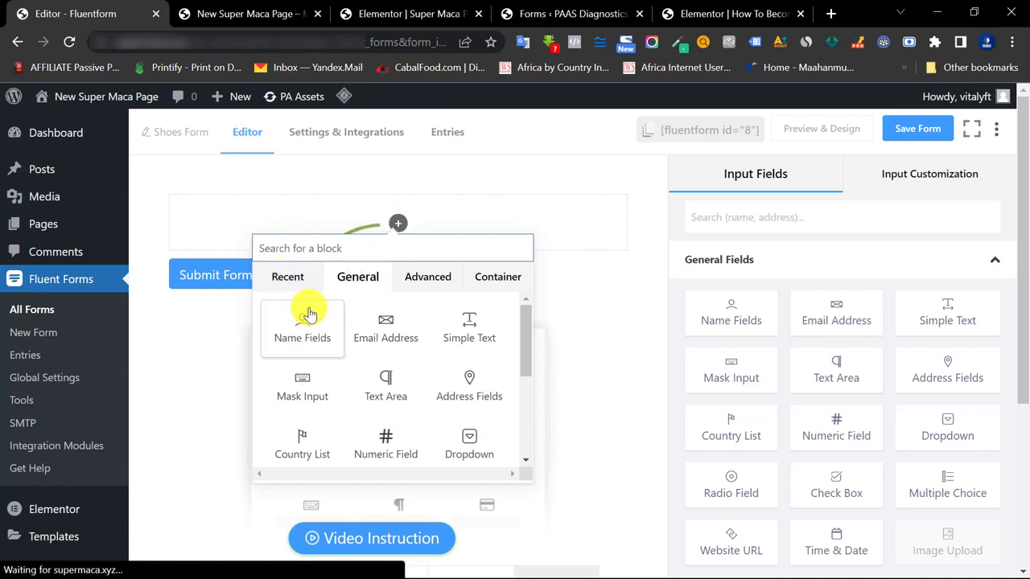
pyautogui.click(292, 281)
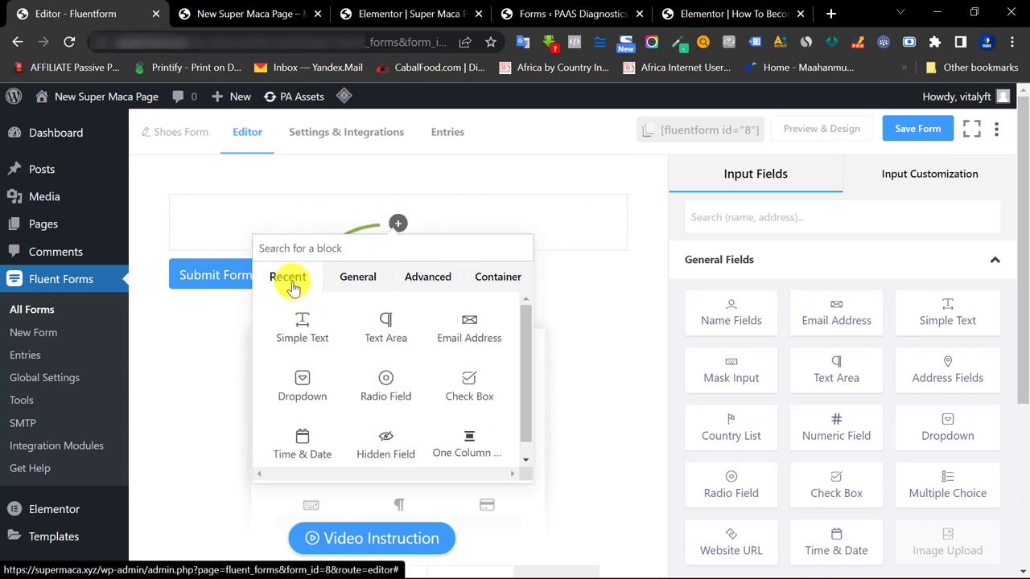
pyautogui.scroll(-1, 525, 330)
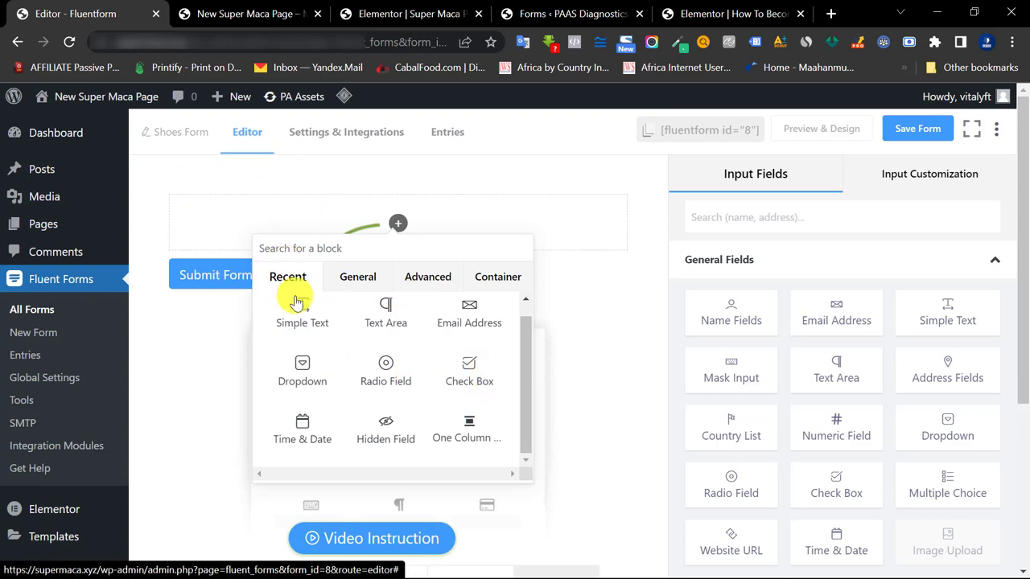
pyautogui.click(357, 278)
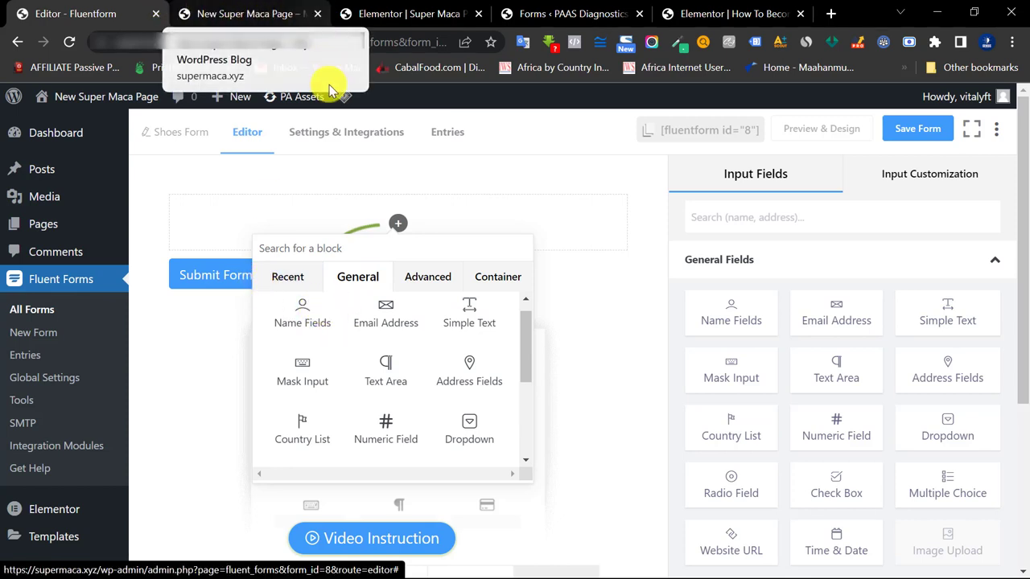
# - Check which fields the Elementor page's order form uses and return to the Shoes Form editor
pyautogui.click(378, 7)
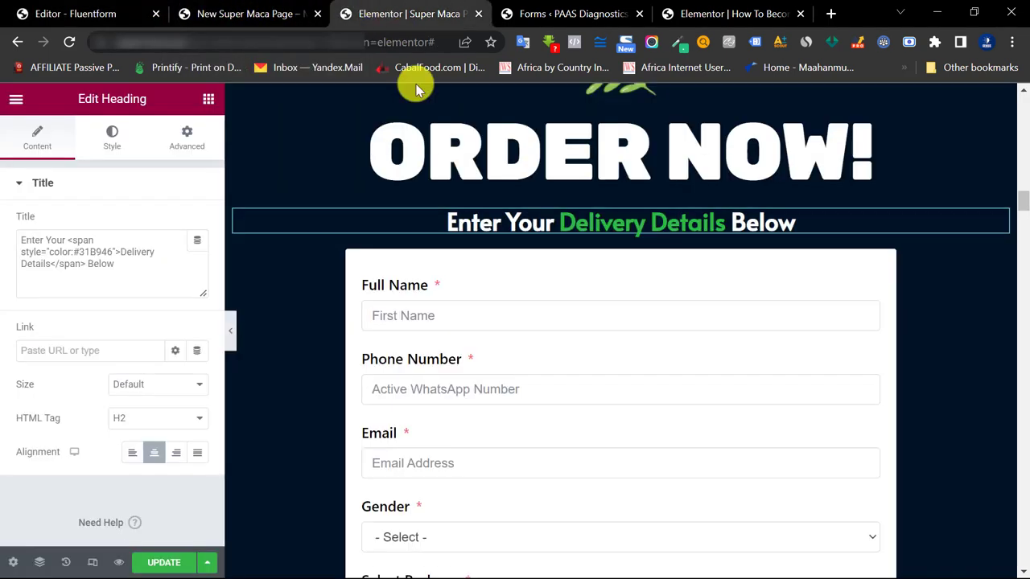
pyautogui.scroll(-1, 426, 225)
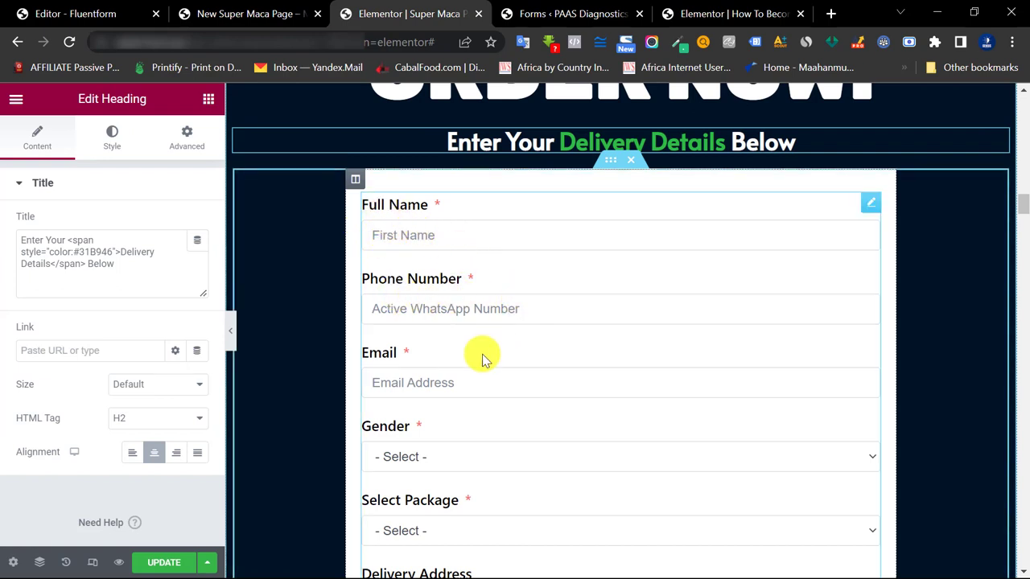
pyautogui.click(116, 9)
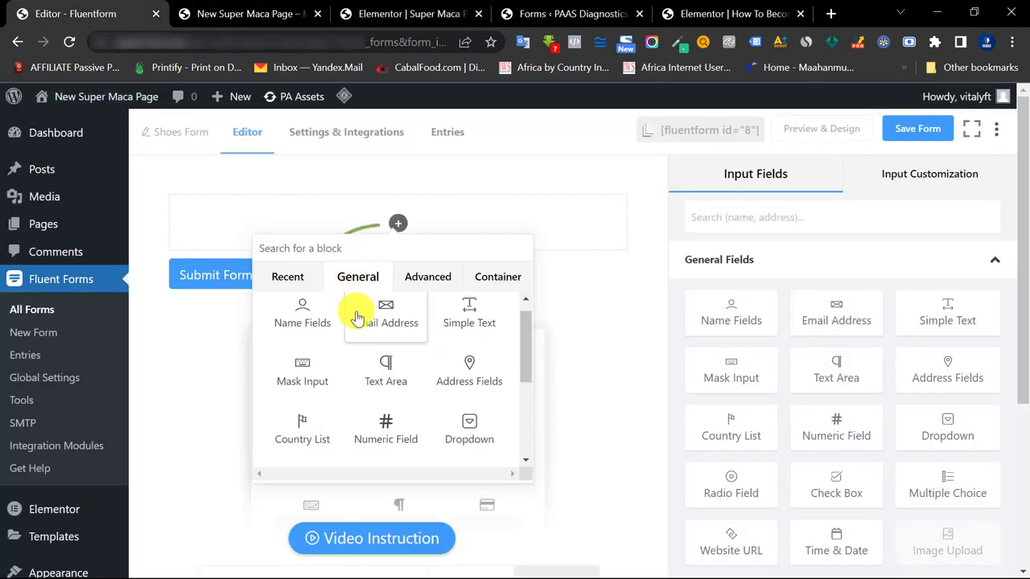
# - Add a Name Fields element to the empty form and disable its Last Name part
pyautogui.click(310, 322)
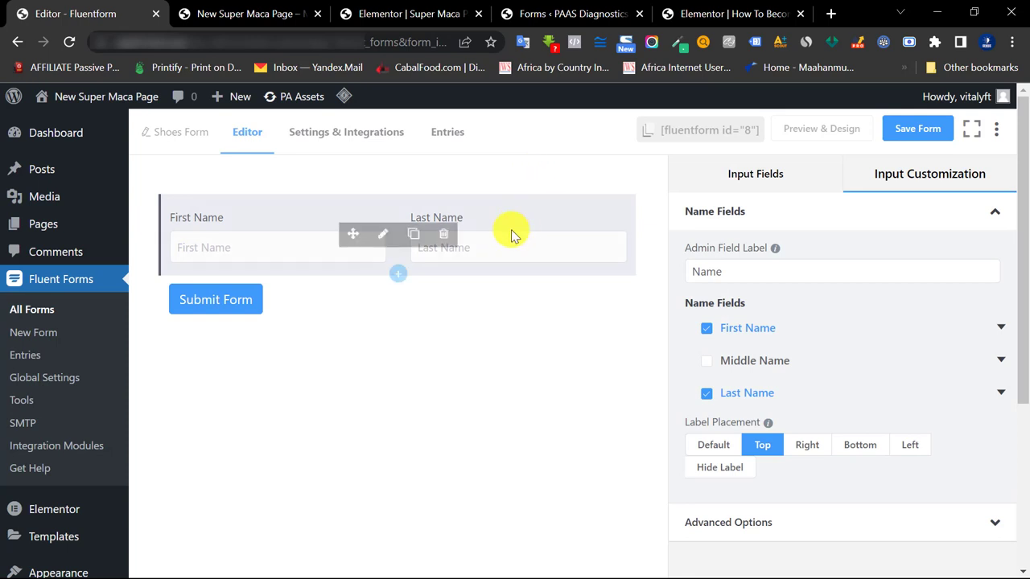
pyautogui.click(385, 234)
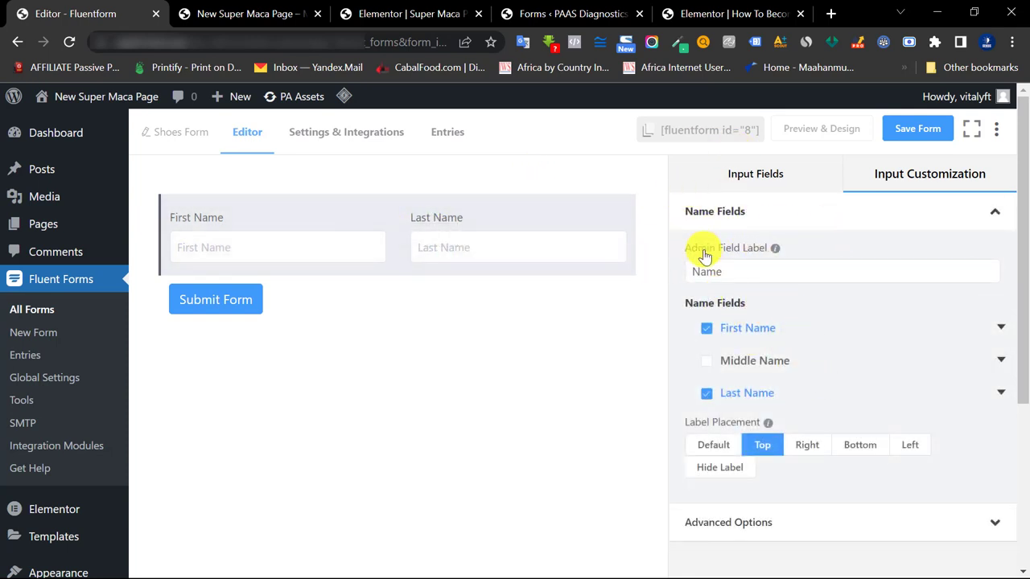
pyautogui.click(706, 396)
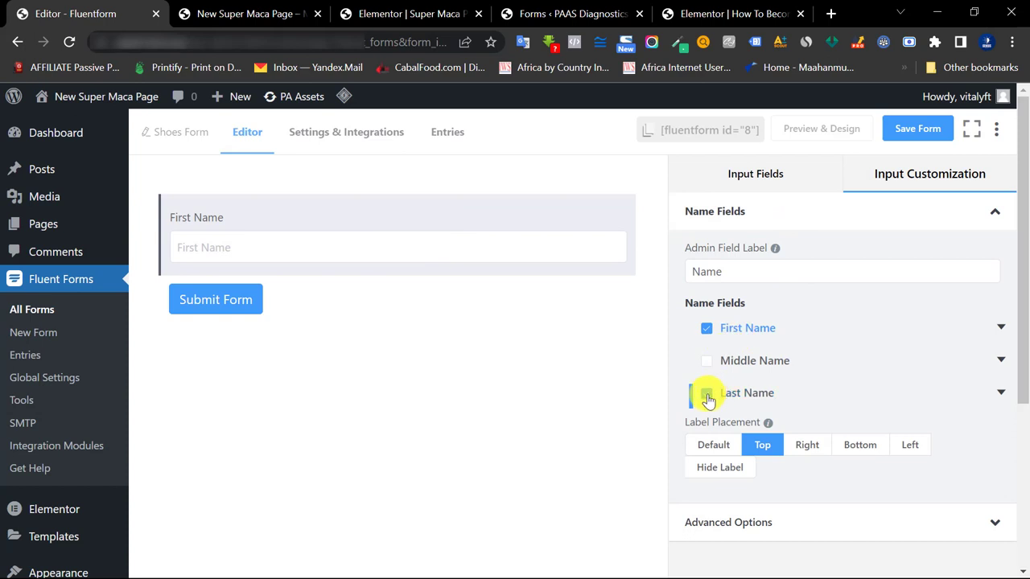
# - Set both the label and the placeholder of the First Name part to Full Name
pyautogui.click(1001, 328)
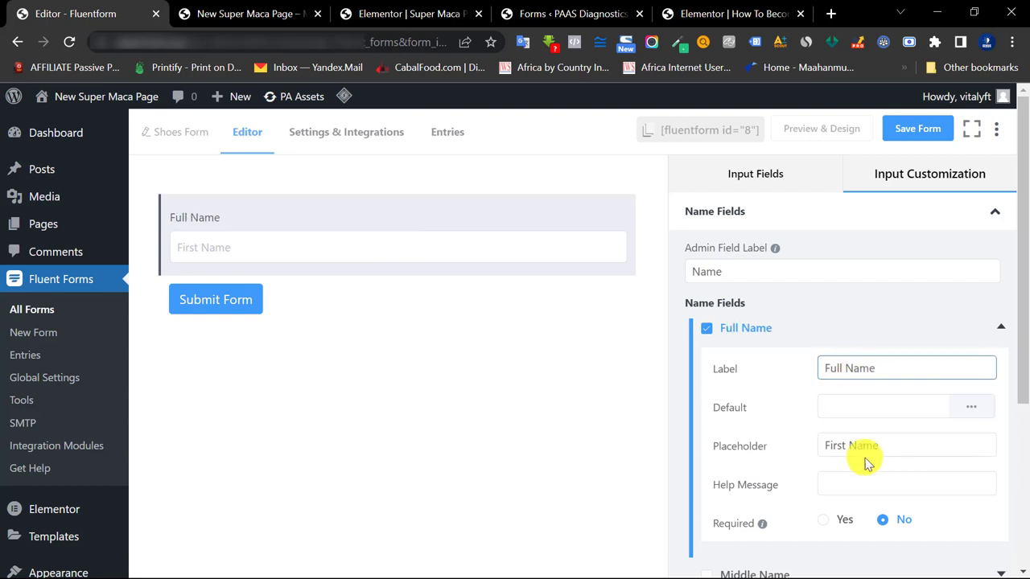
pyautogui.click(832, 448)
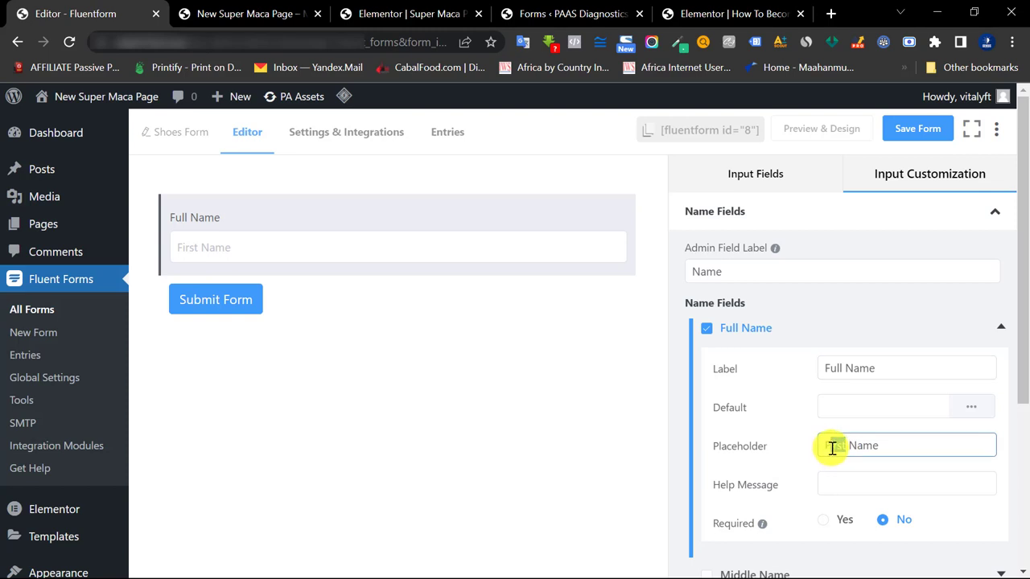
pyautogui.click(906, 414)
# - Make the Full Name field required and collapse its settings
pyautogui.scroll(-1, 818, 432)
pyautogui.moveTo(744, 448)
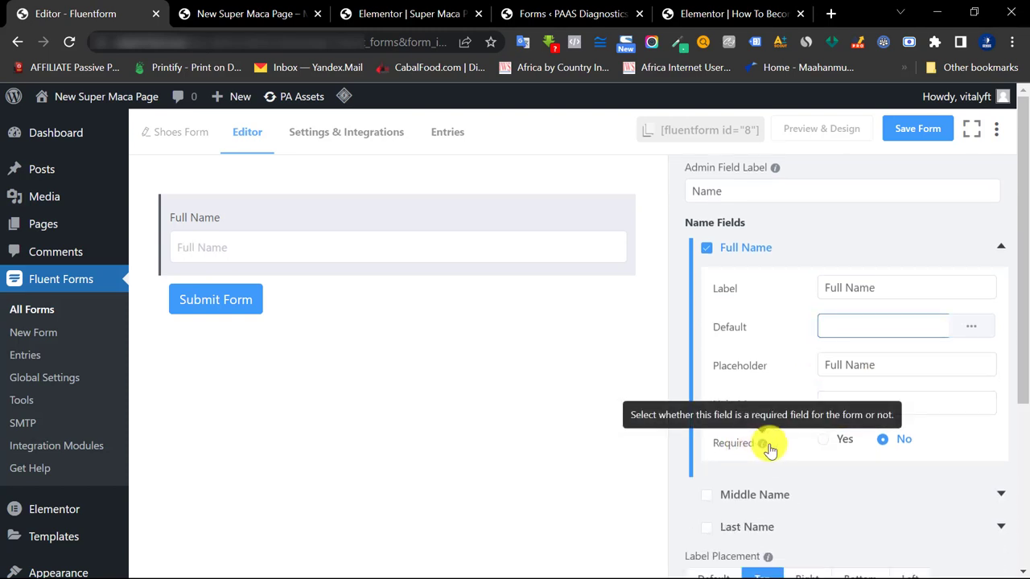
pyautogui.click(823, 440)
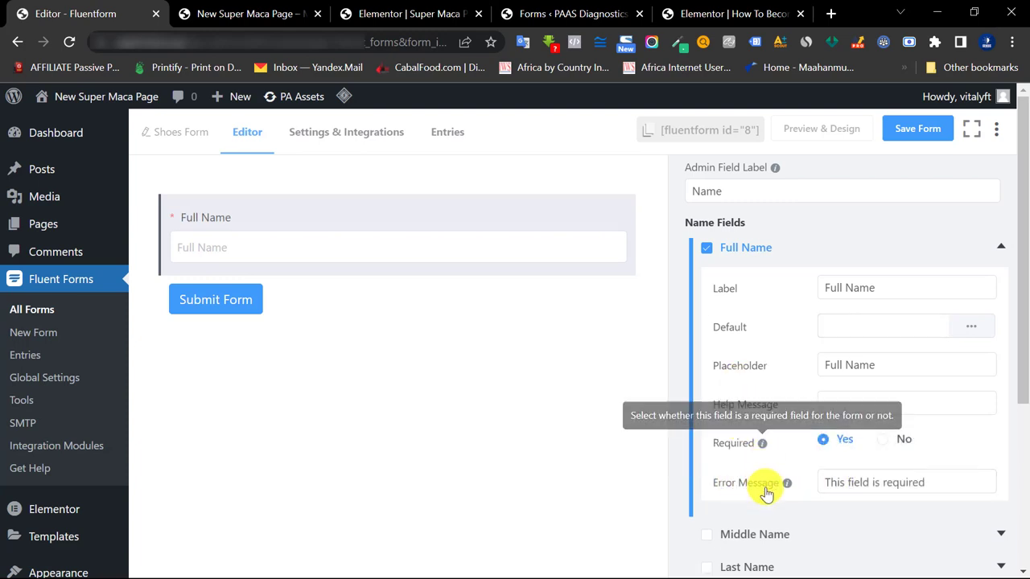
pyautogui.click(1000, 247)
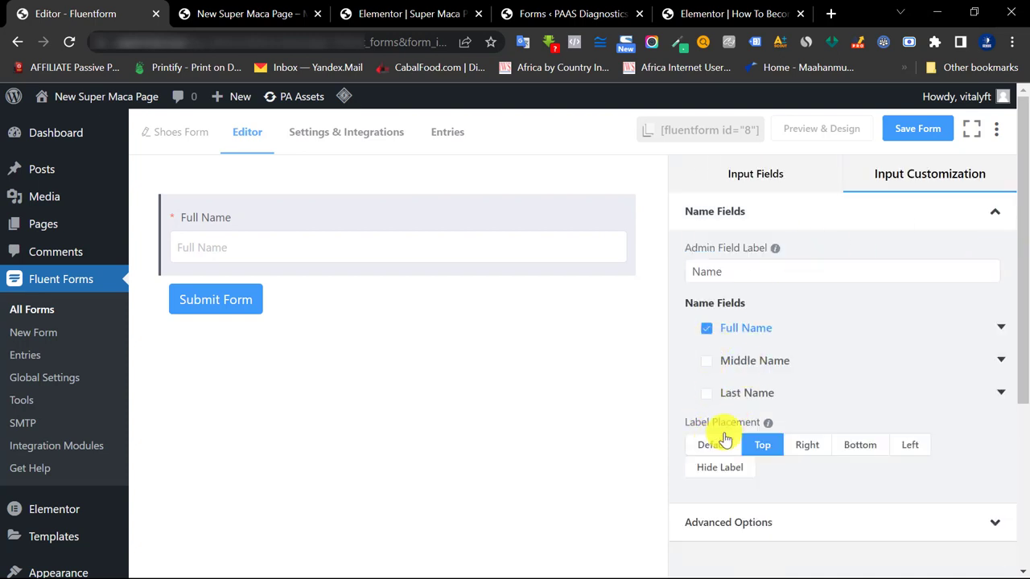
pyautogui.scroll(-3, 799, 395)
pyautogui.scroll(3, 772, 322)
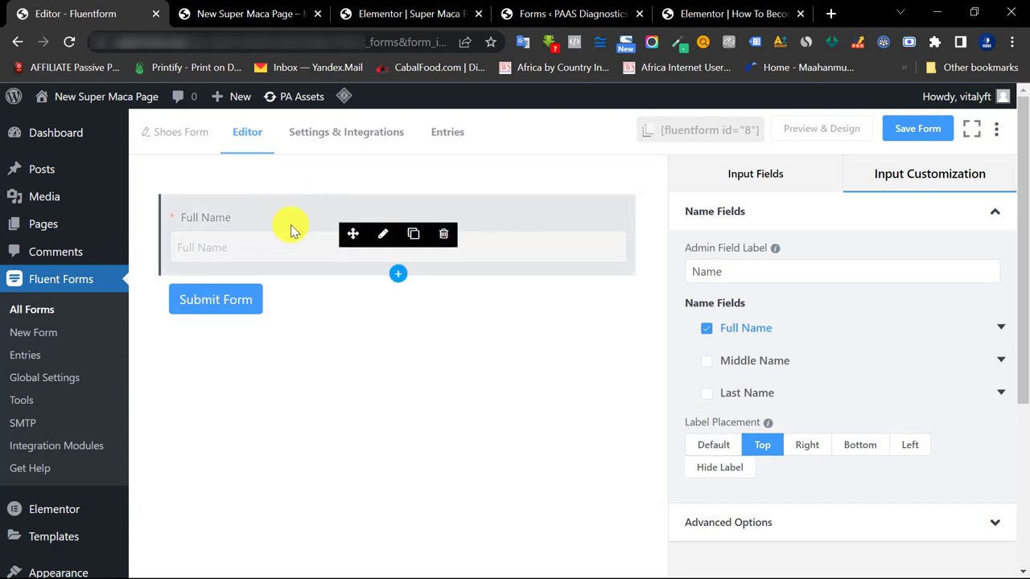
# - Look through the available General fields and add a Simple Text field below Full Name
pyautogui.click(396, 274)
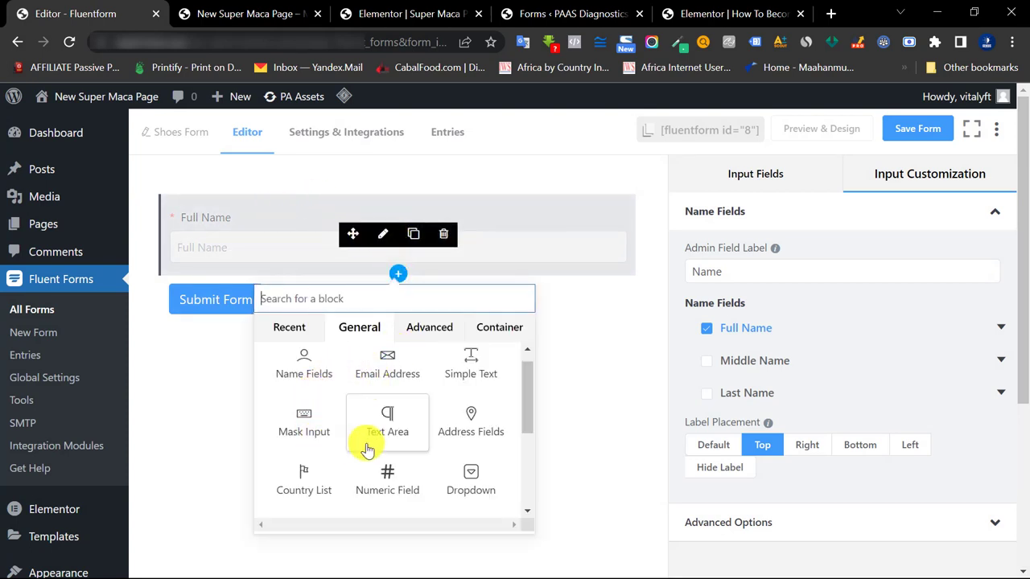
pyautogui.click(754, 176)
pyautogui.scroll(-3, 789, 257)
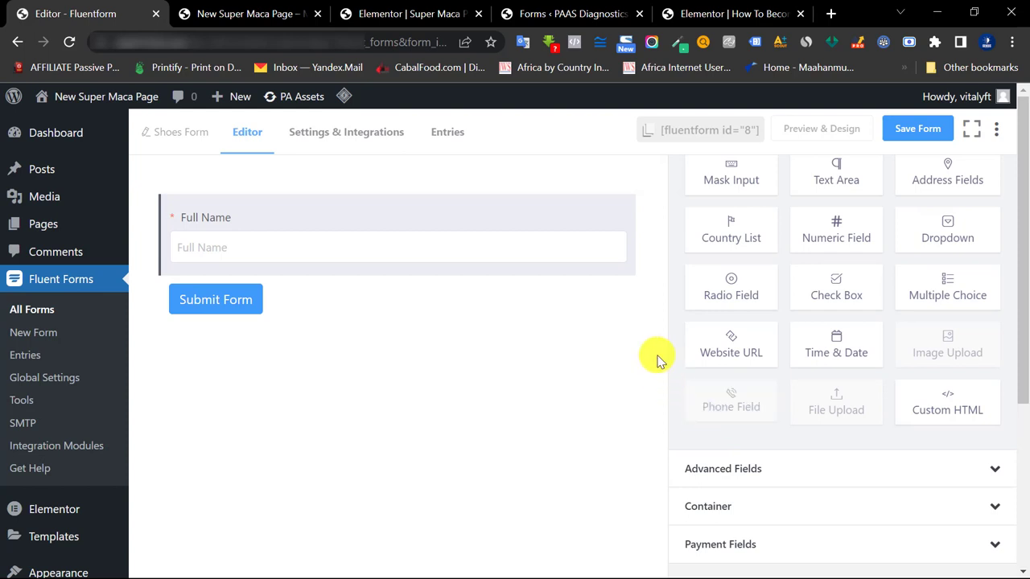
pyautogui.scroll(2, 697, 283)
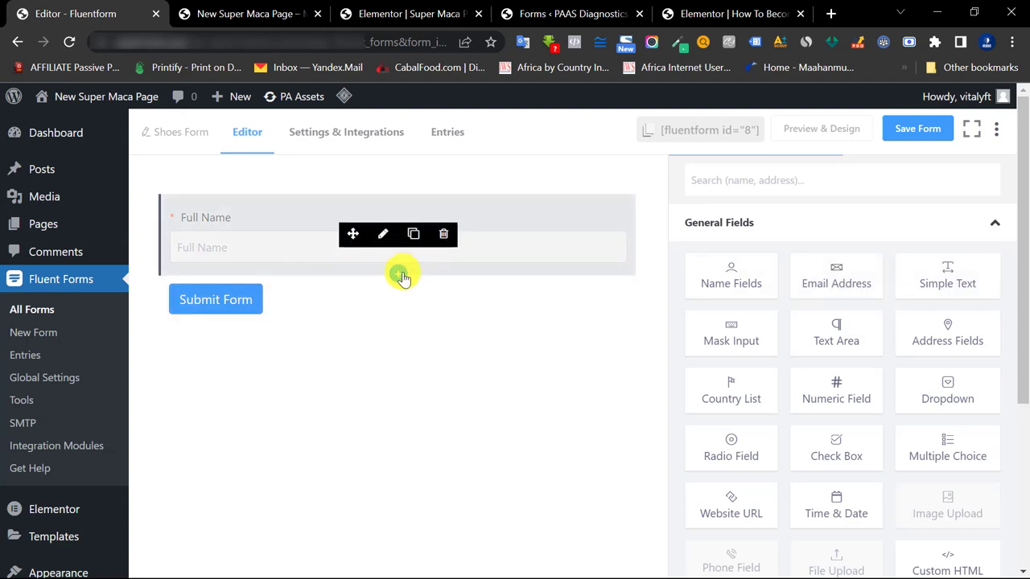
pyautogui.click(401, 275)
pyautogui.click(467, 372)
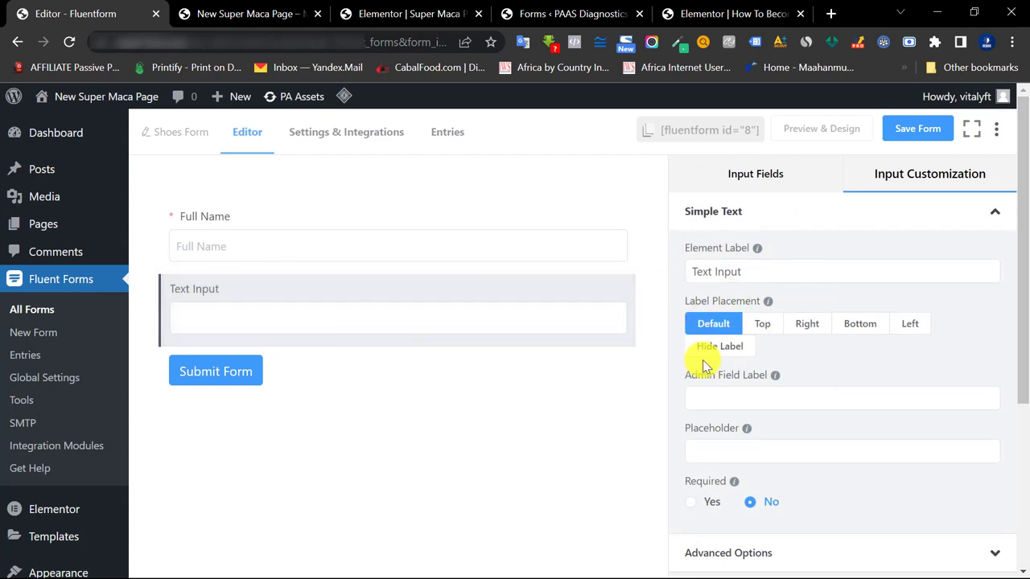
# - Label the new text field Phone Number and give it the placeholder Active Phone Number
pyautogui.moveTo(767, 301)
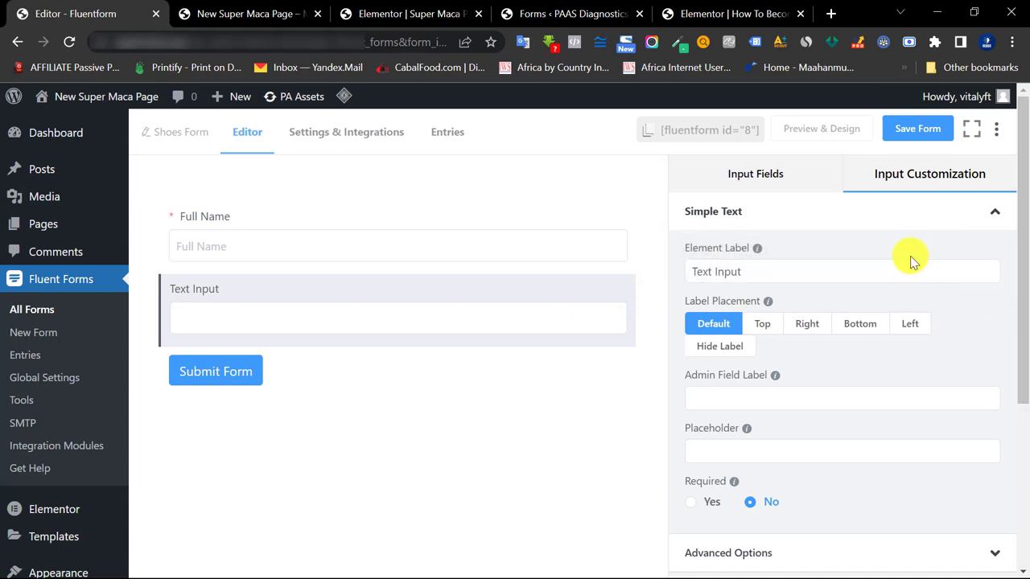
pyautogui.moveTo(832, 271); pyautogui.dragTo(691, 275)
pyautogui.write('Ph')
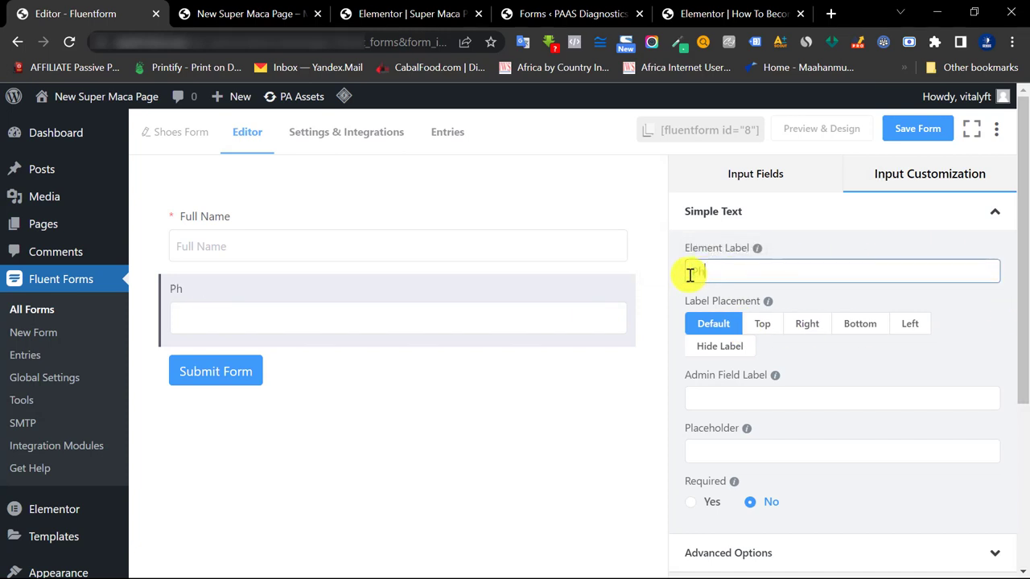
pyautogui.write('one Number')
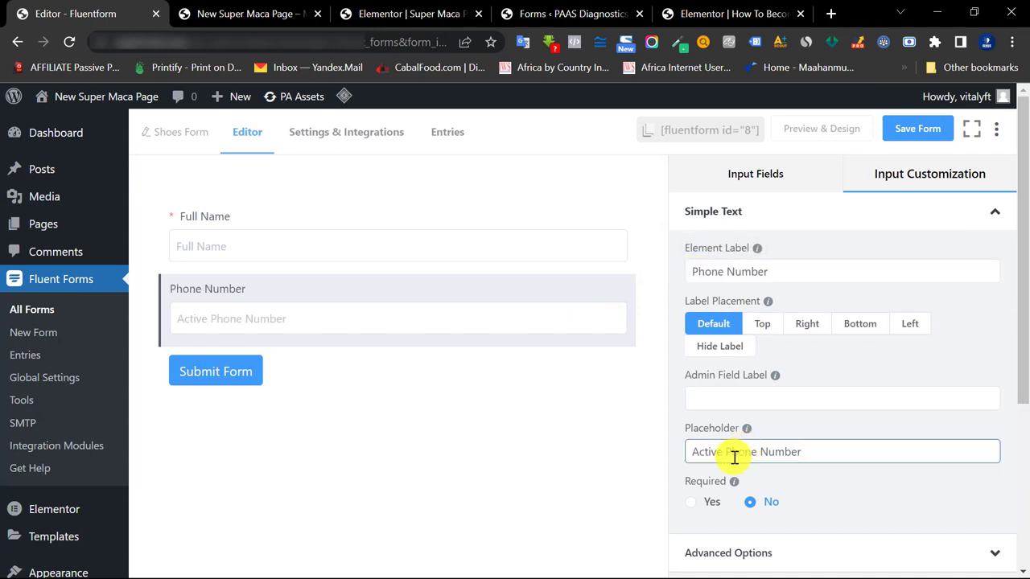
# - Make the Phone Number field required
pyautogui.scroll(-1, 730, 465)
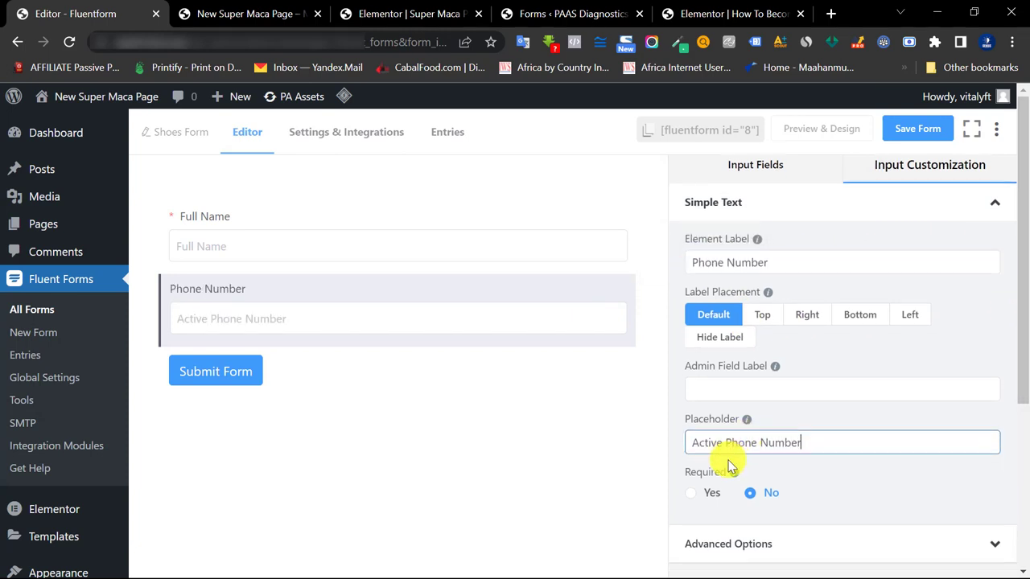
pyautogui.click(690, 492)
pyautogui.scroll(-2, 708, 486)
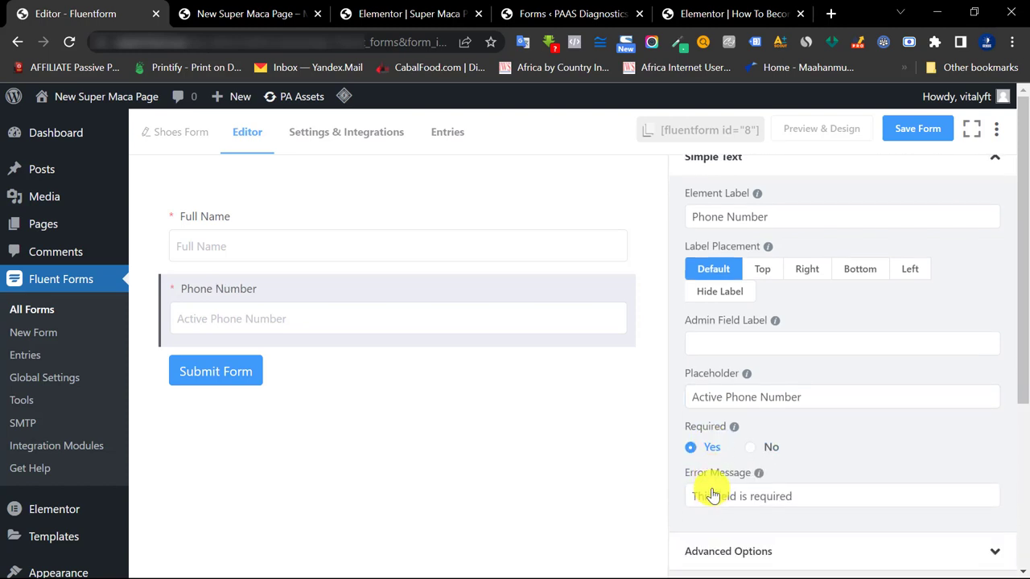
pyautogui.scroll(2, 781, 299)
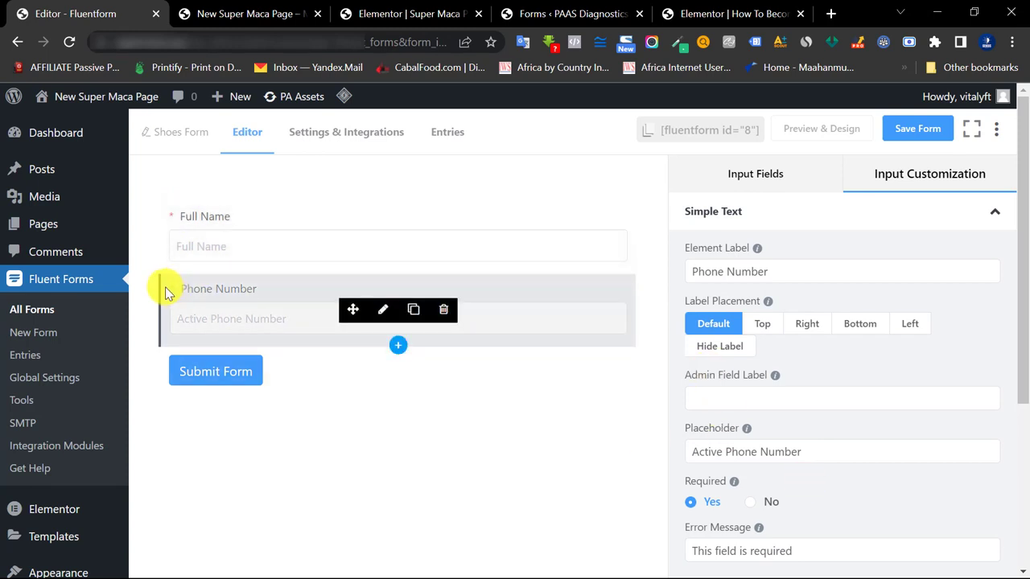
# - Add an Email Address field below Phone Number and make it required
pyautogui.click(395, 344)
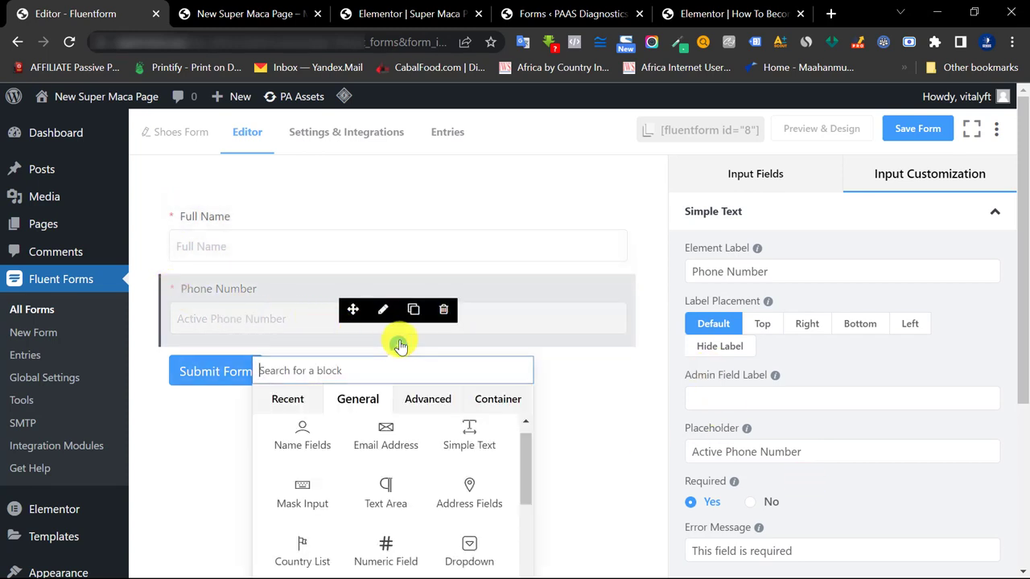
pyautogui.click(378, 448)
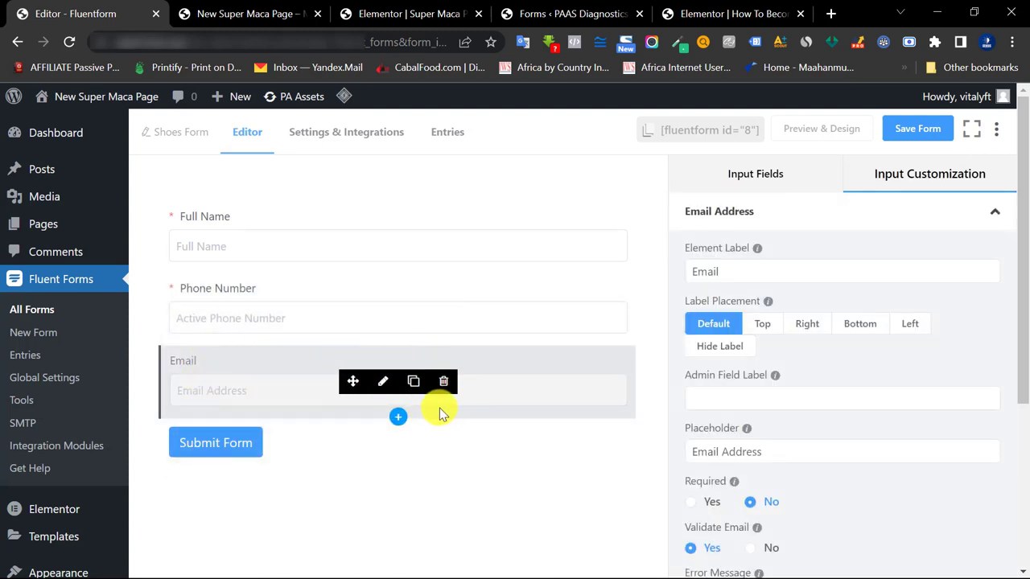
pyautogui.click(391, 385)
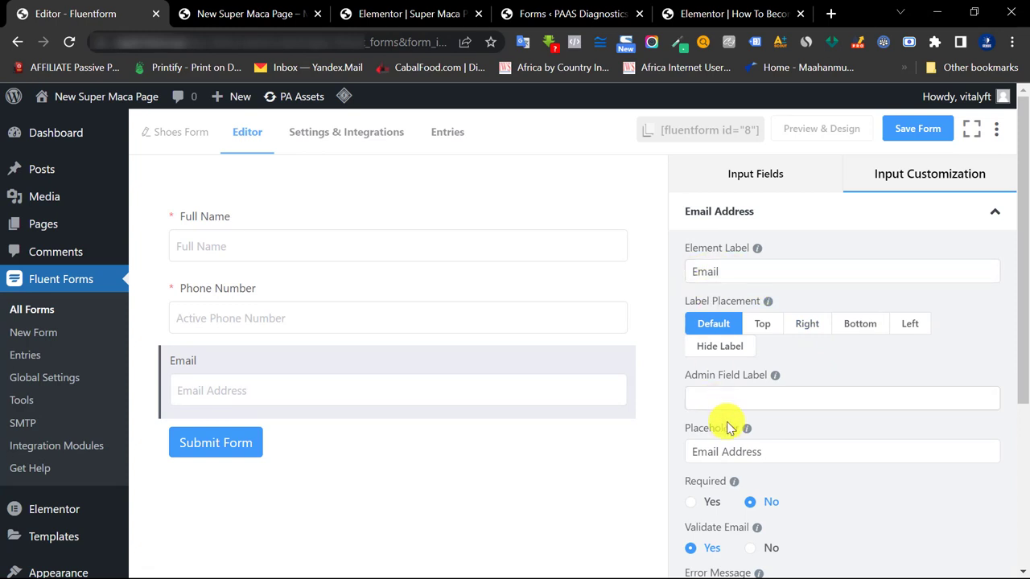
pyautogui.scroll(-3, 809, 436)
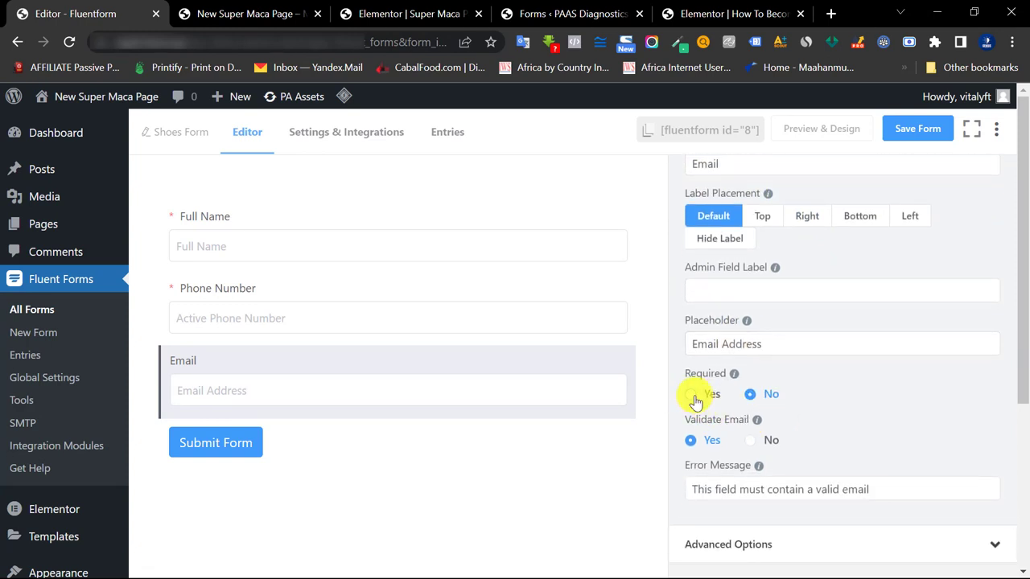
pyautogui.click(695, 400)
pyautogui.scroll(2, 772, 374)
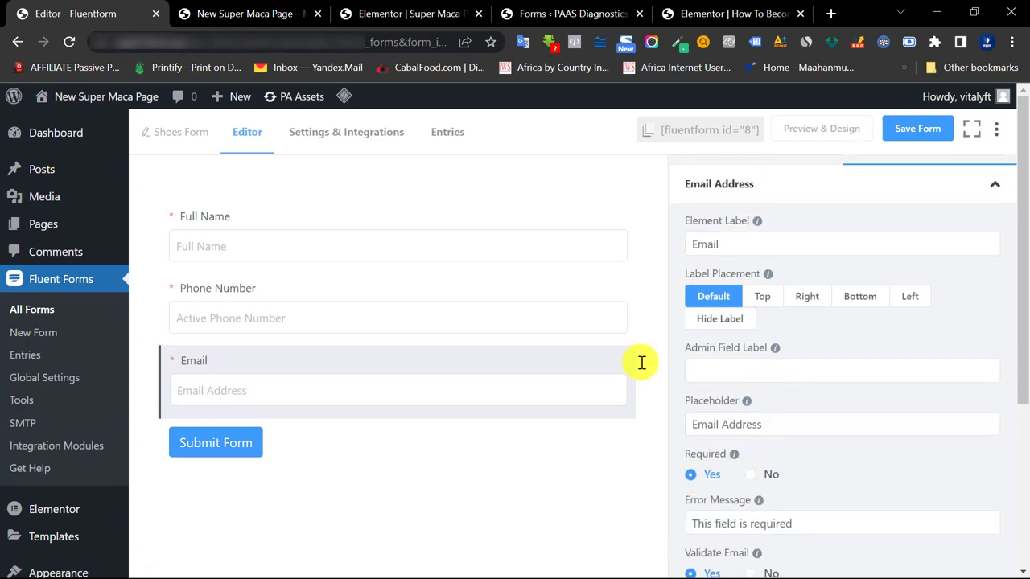
pyautogui.scroll(-2, 391, 367)
# - Check the fields after Email and the Select Package options in the Elementor page's order form, and return to the Shoes Form editor
pyautogui.click(388, 10)
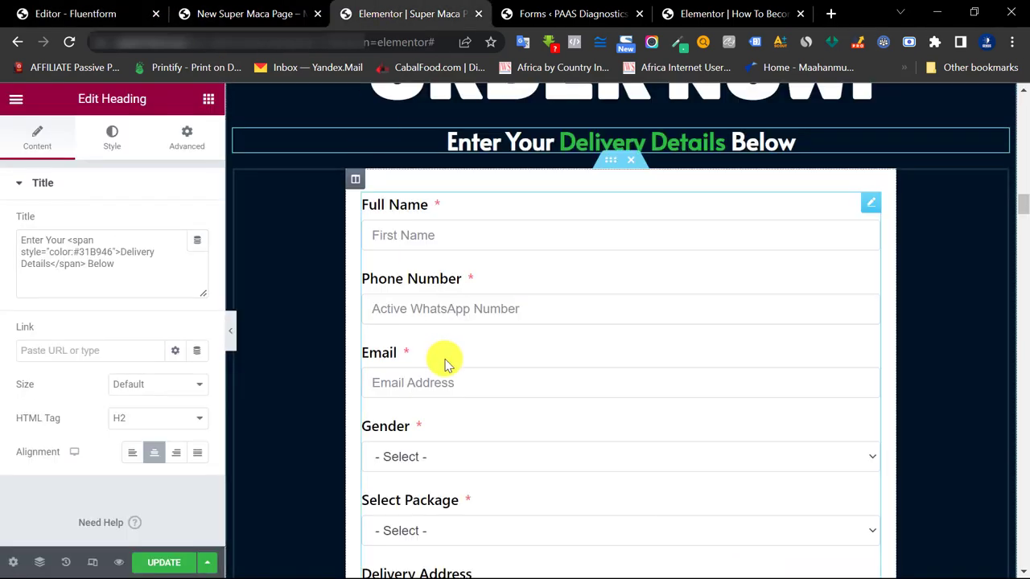
pyautogui.scroll(-1, 482, 362)
pyautogui.click(99, 8)
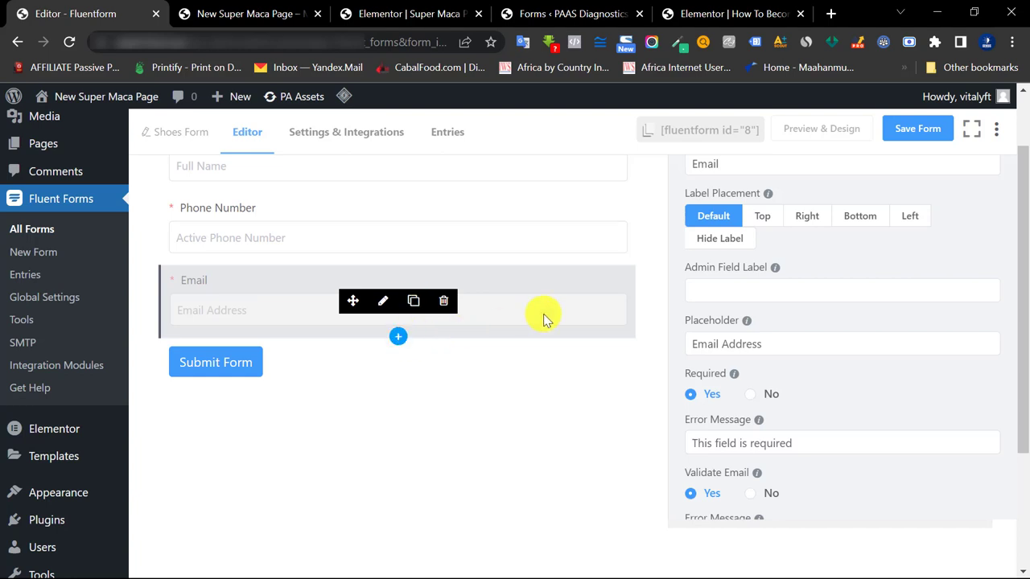
pyautogui.scroll(2, 724, 225)
pyautogui.click(742, 175)
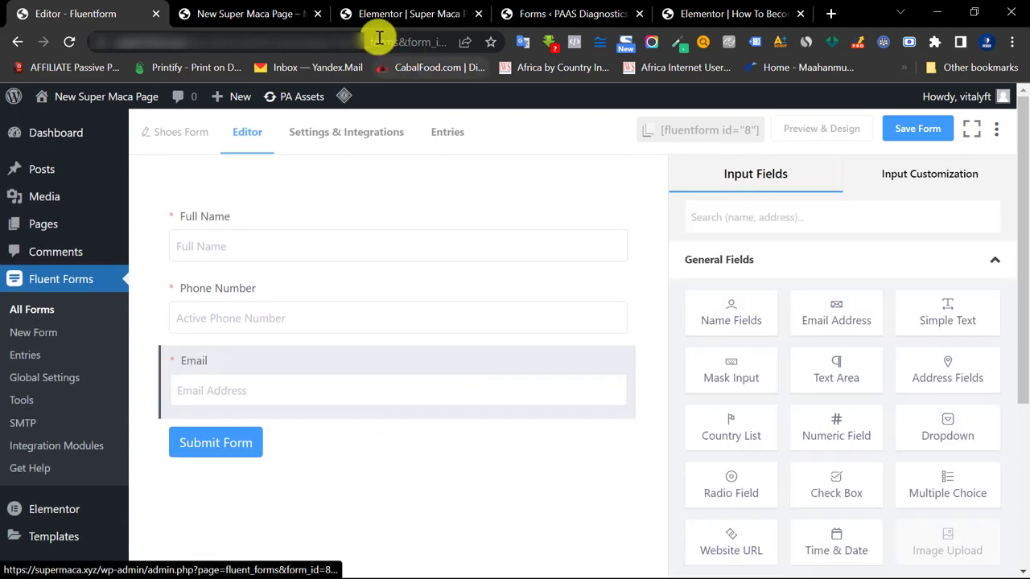
pyautogui.click(354, 16)
pyautogui.click(477, 453)
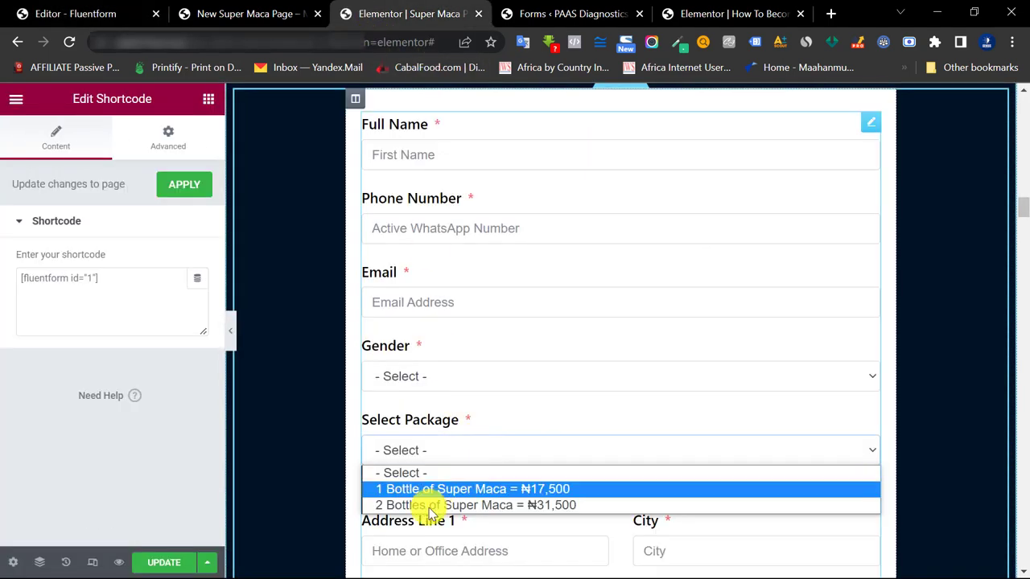
pyautogui.click(131, 12)
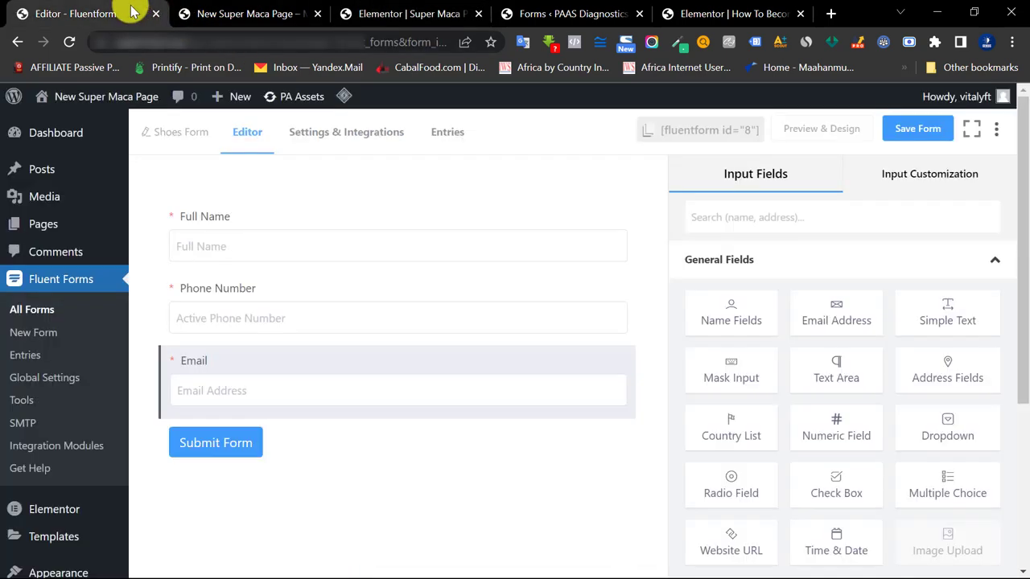
# - Place a Dropdown field below the Email field and try repositioning the Email field in the form
pyautogui.scroll(-2, 942, 351)
pyautogui.moveTo(954, 352); pyautogui.dragTo(260, 434)
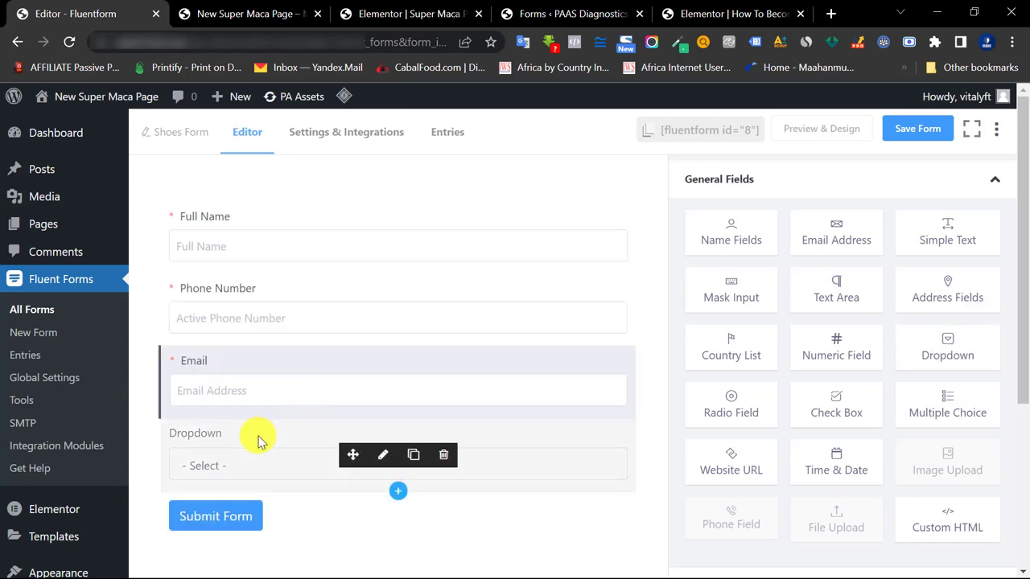
pyautogui.scroll(-2, 266, 382)
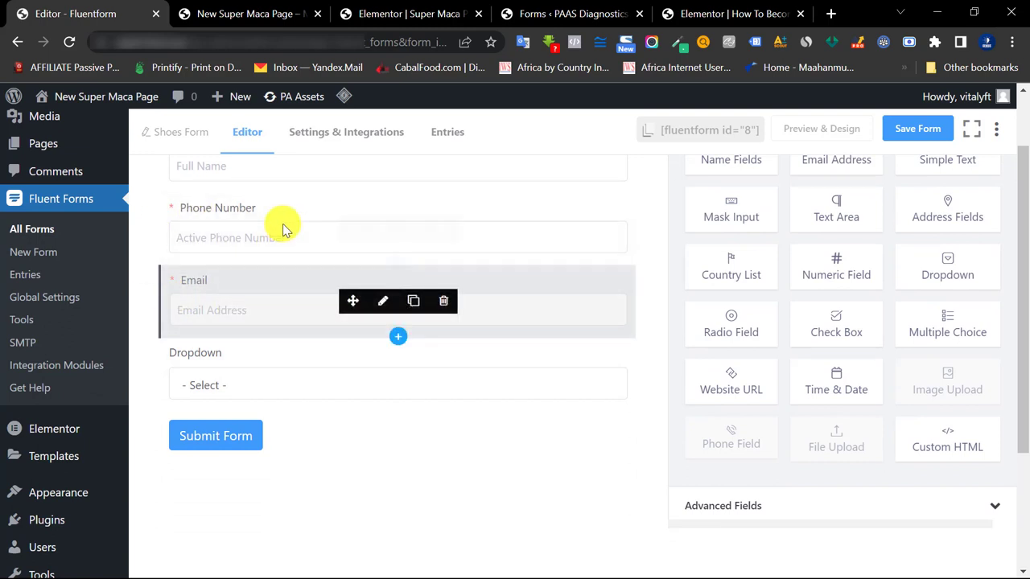
pyautogui.moveTo(352, 303); pyautogui.dragTo(322, 279)
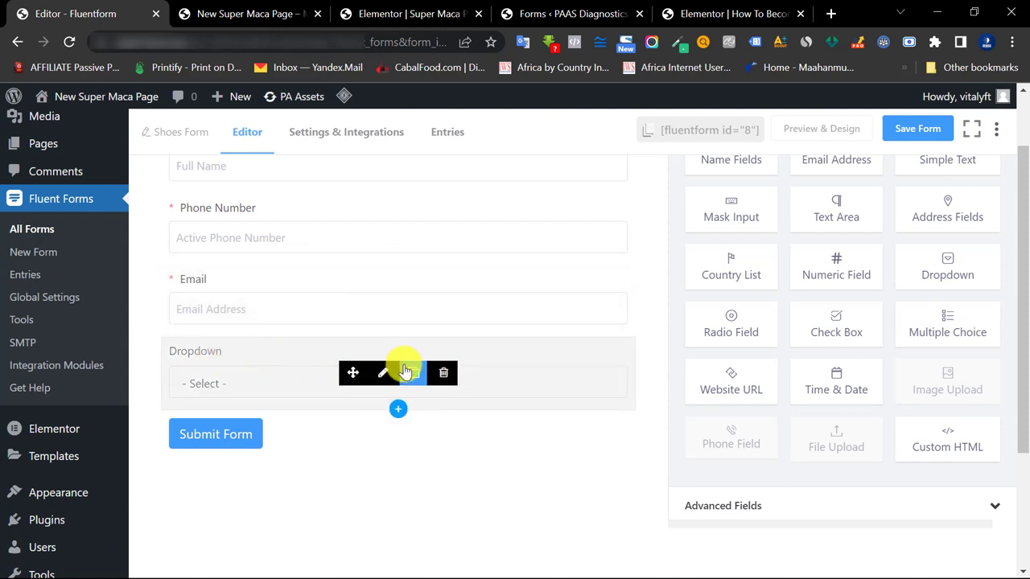
# - Open the new dropdown field's settings and change its label to Gender
pyautogui.click(379, 374)
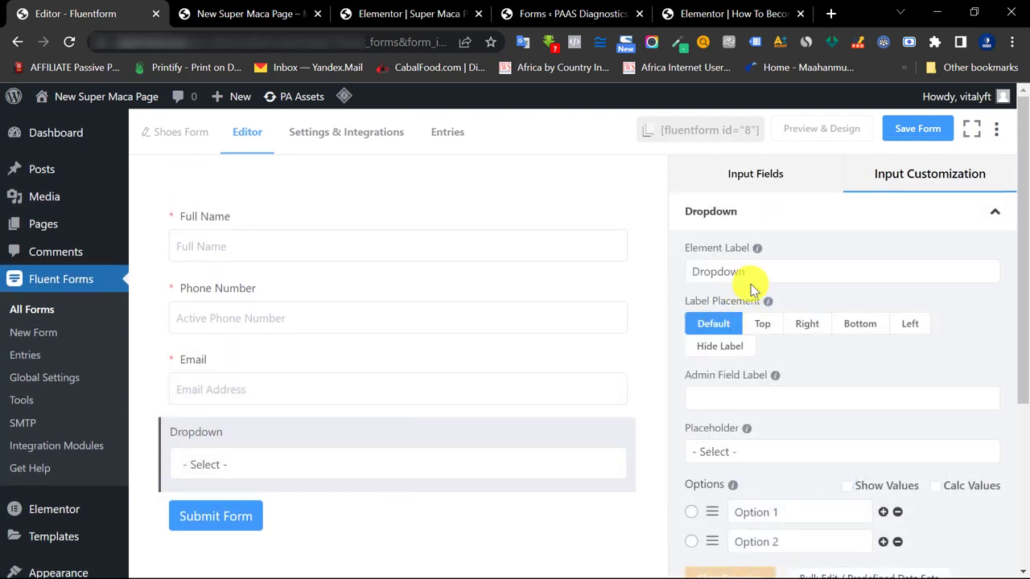
pyautogui.doubleClick(752, 272)
pyautogui.write('S')
pyautogui.press('BackSpace')
pyautogui.write('gende')
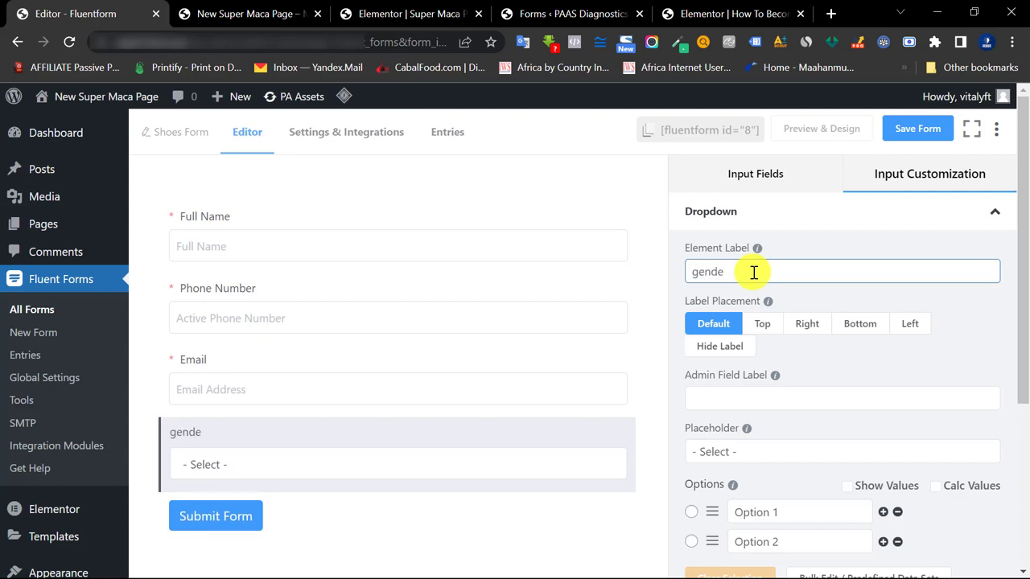
pyautogui.scroll(-2, 744, 382)
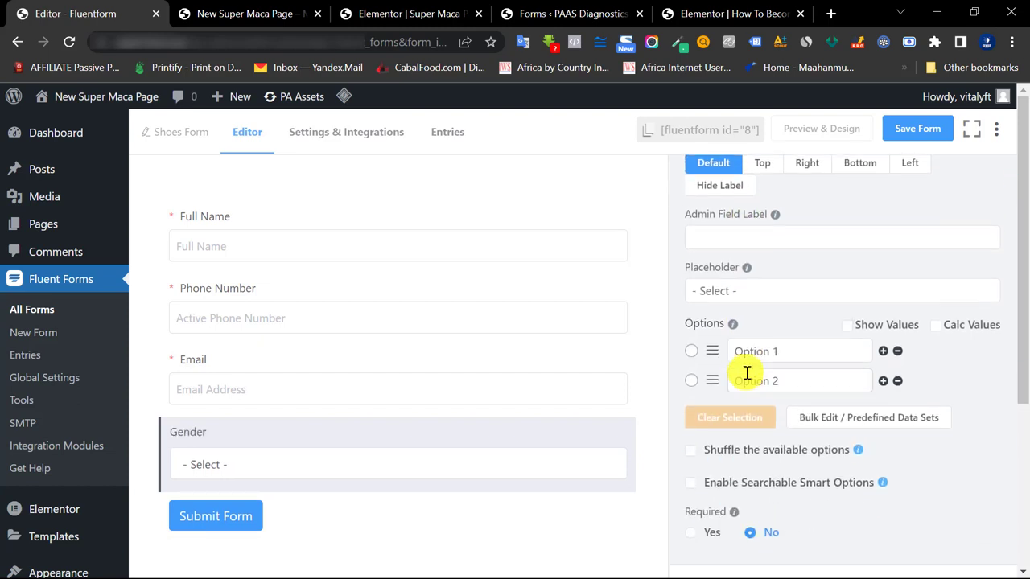
# - Give the Gender dropdown the options Male and Female with their values shown, and make the field required
pyautogui.click(382, 14)
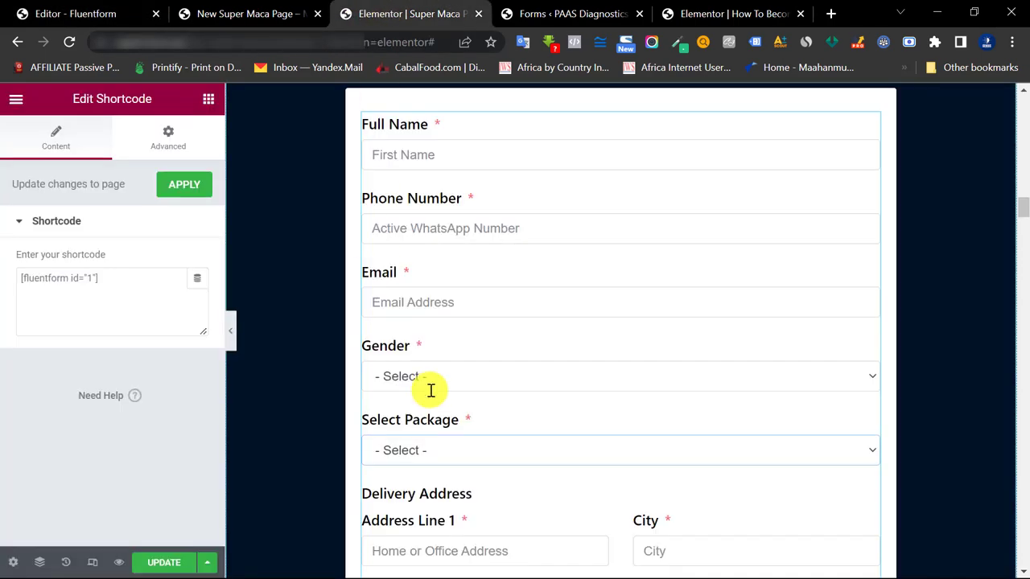
pyautogui.click(88, 13)
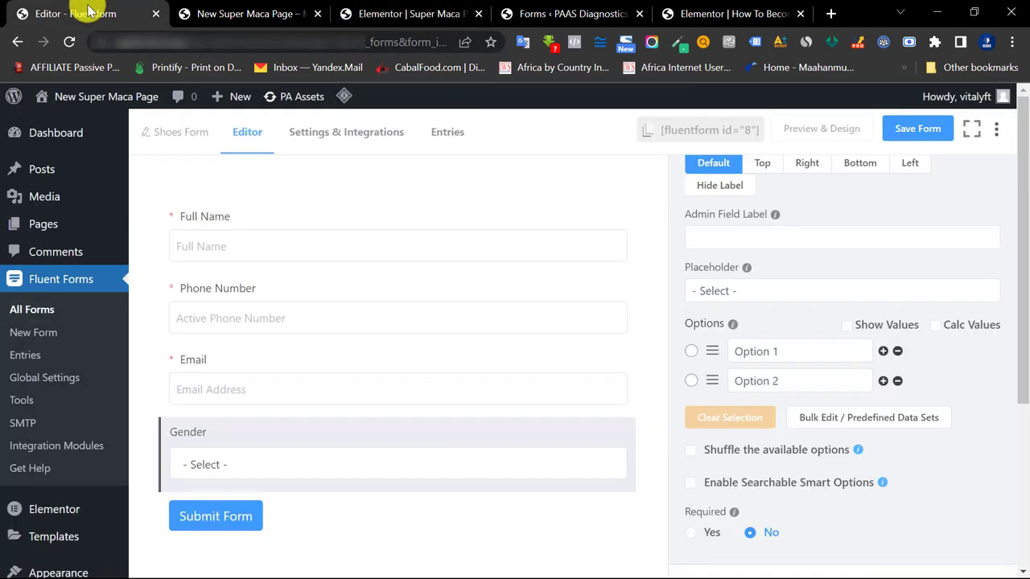
pyautogui.moveTo(780, 354); pyautogui.dragTo(713, 354)
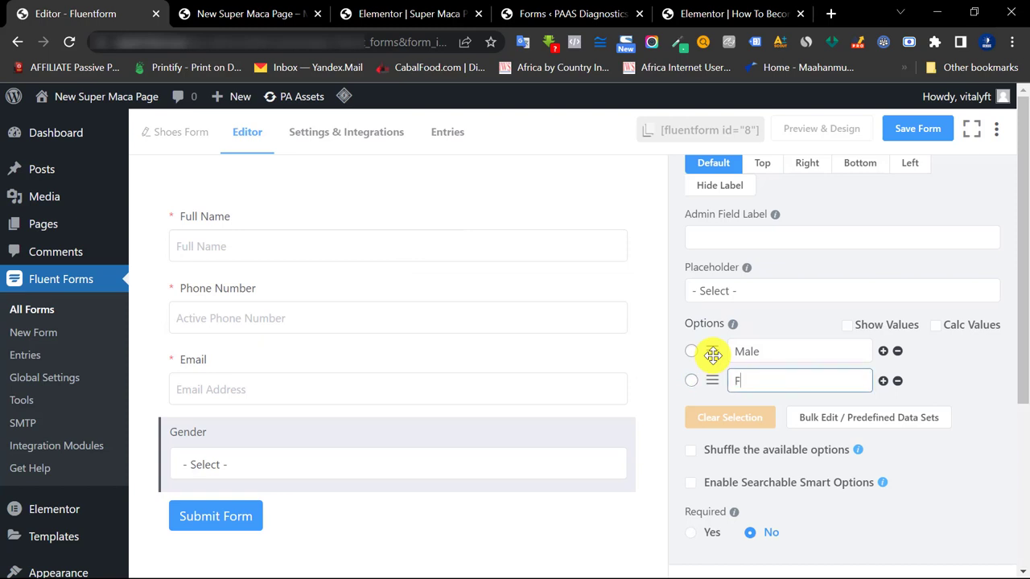
pyautogui.click(848, 325)
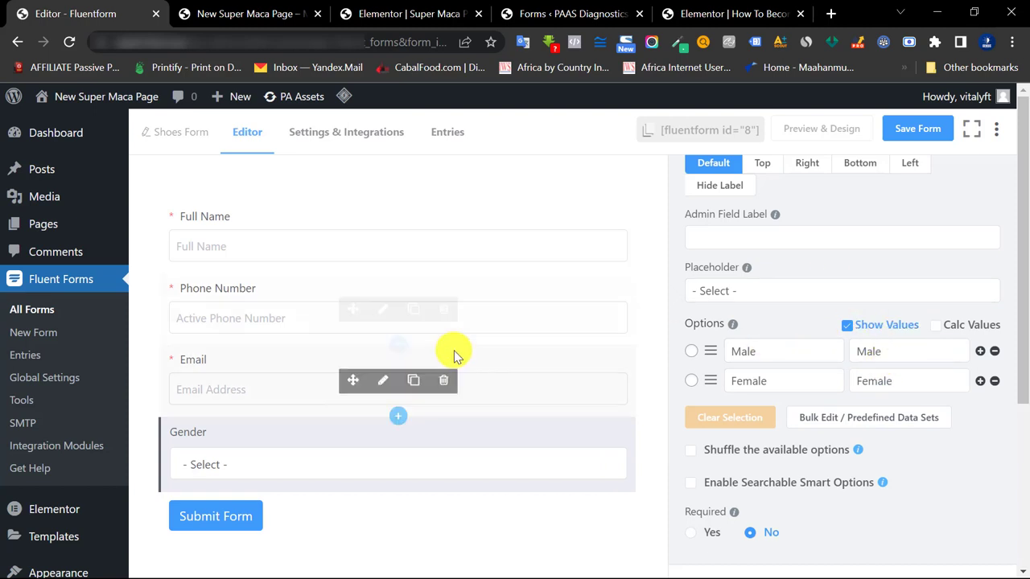
pyautogui.scroll(-1, 450, 352)
pyautogui.click(694, 455)
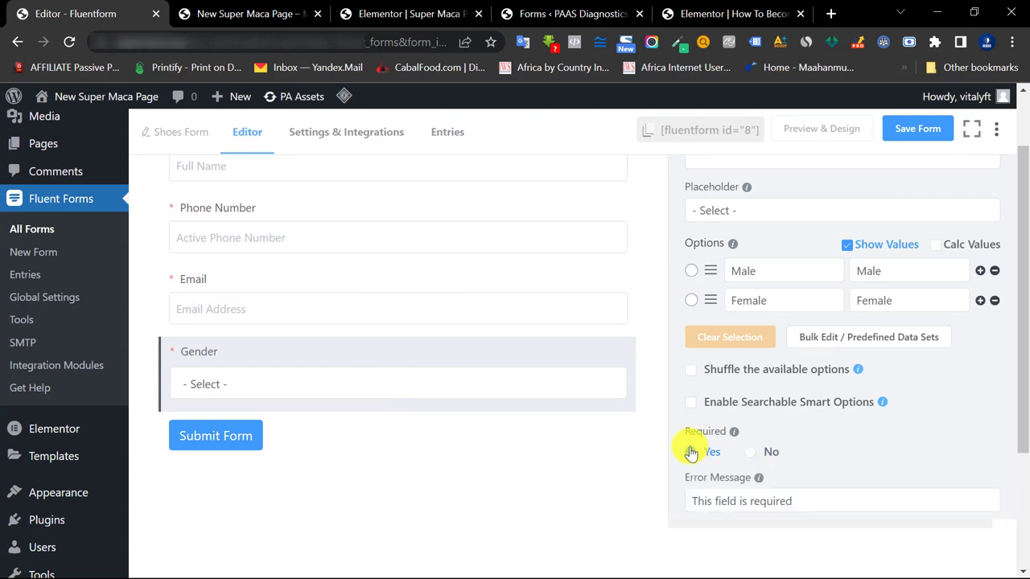
# - Check the field after Gender in the Elementor page's order form and duplicate the Gender dropdown in Shoes Form
pyautogui.scroll(-1, 359, 300)
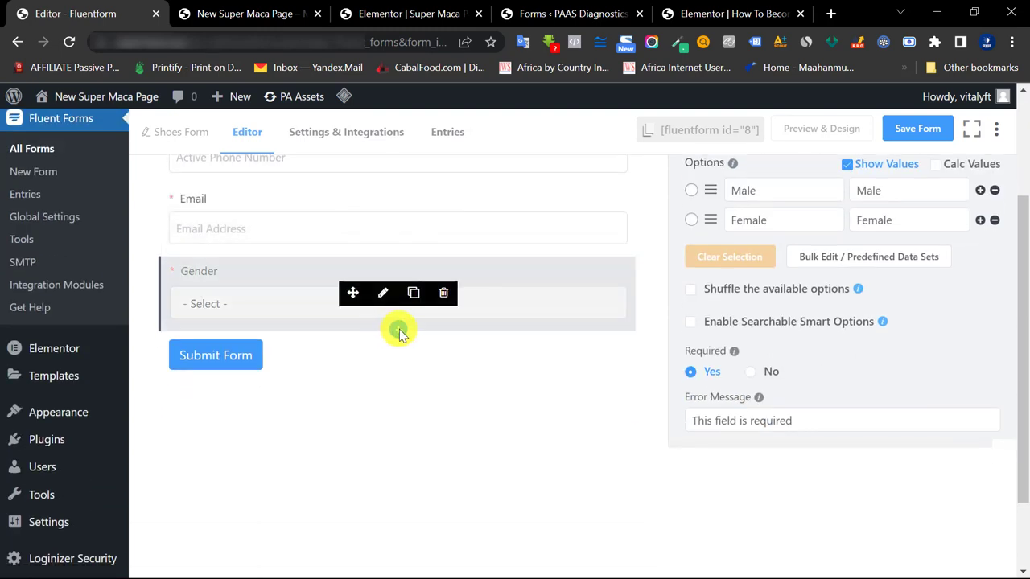
pyautogui.click(410, 15)
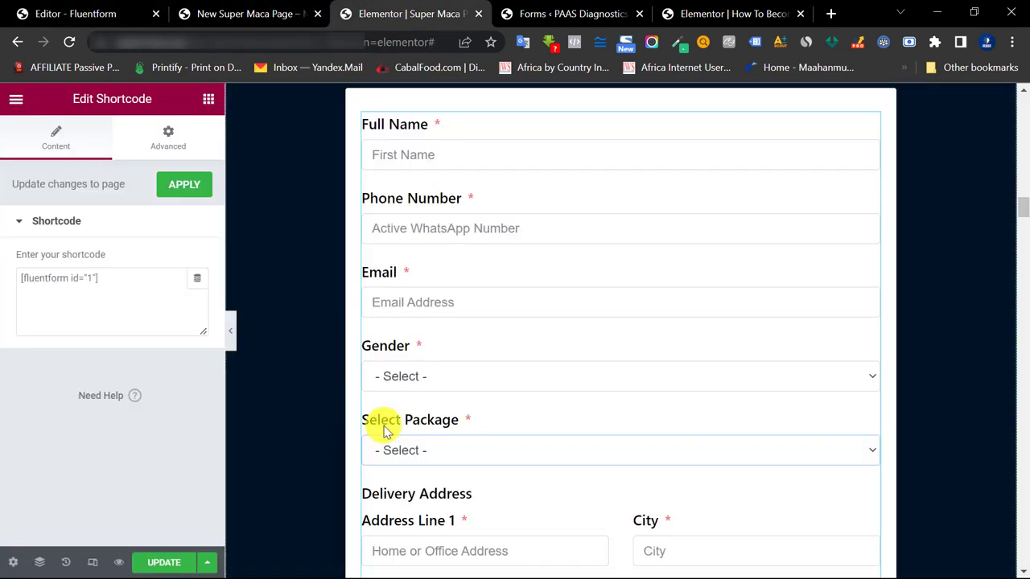
pyautogui.click(104, 12)
pyautogui.moveTo(416, 302)
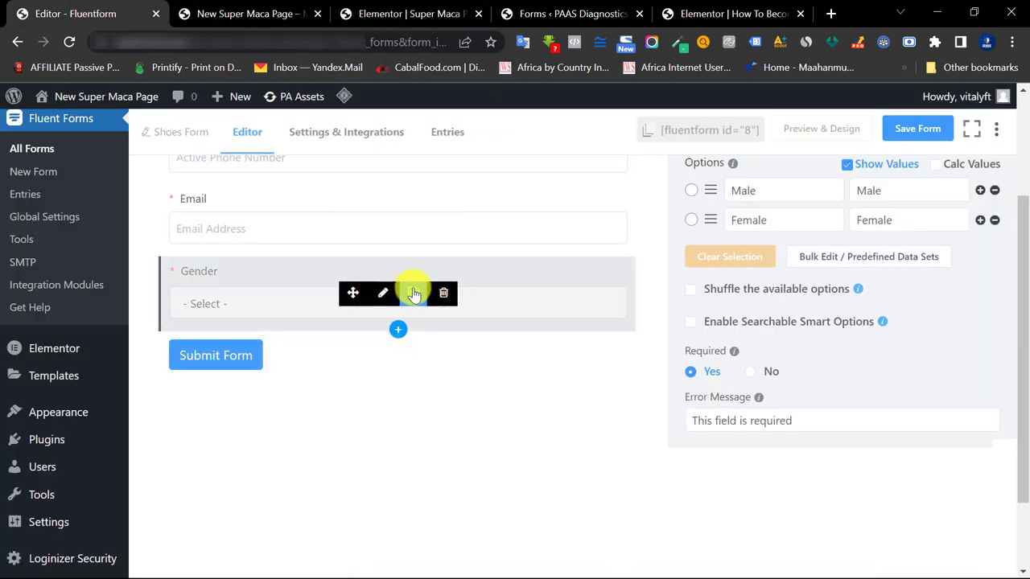
pyautogui.click(414, 293)
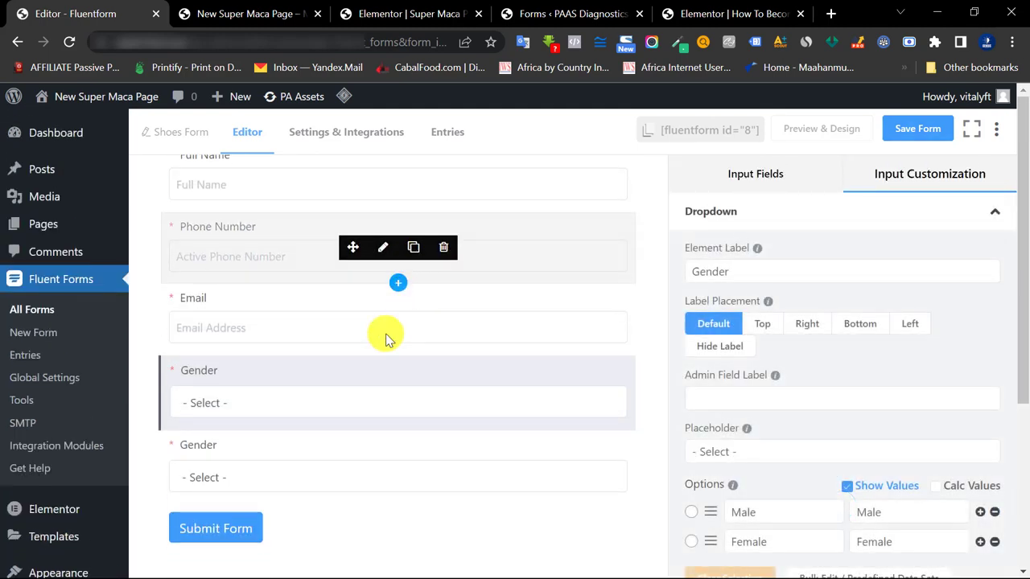
# - Open the settings of the duplicated Gender dropdown and change its label to Select Package
pyautogui.scroll(-1, 308, 418)
pyautogui.click(315, 357)
pyautogui.scroll(1, 315, 356)
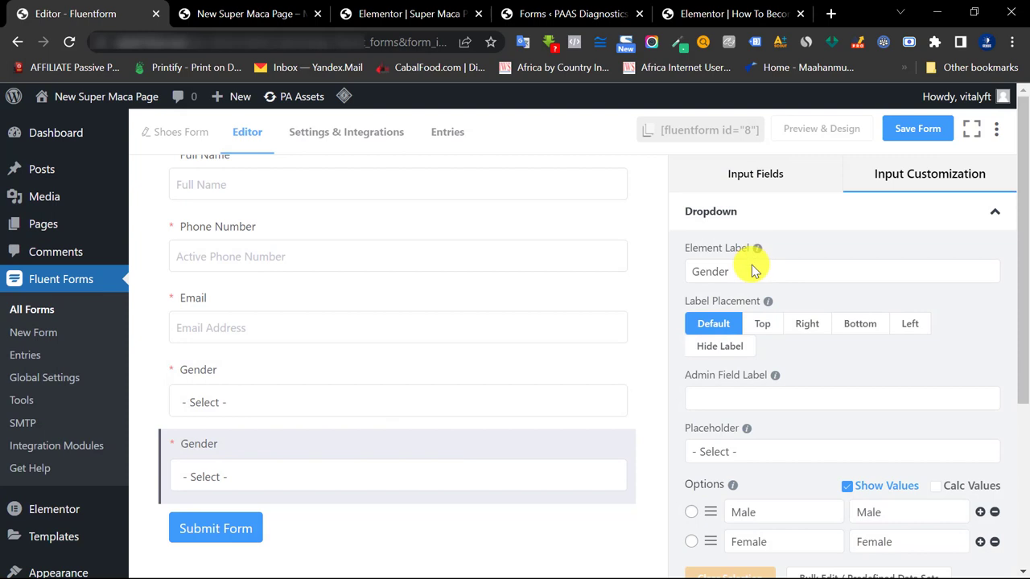
pyautogui.write('elect Package')
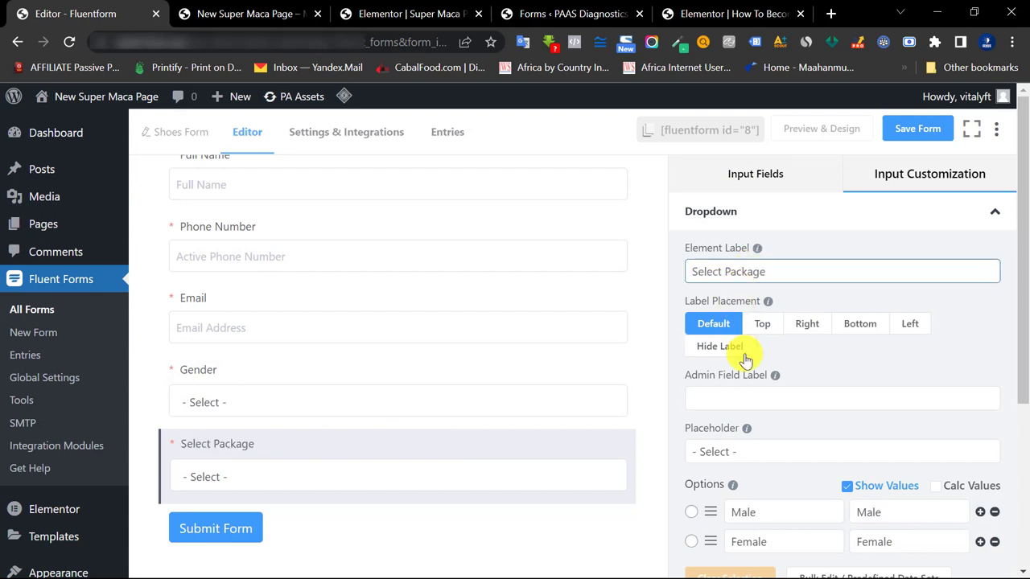
# - Replace the Select Package options with Buy 1 - 20,000, preselected, and Buy 2 - 38,000, and turn off the separate option values
pyautogui.scroll(-2, 742, 357)
pyautogui.moveTo(776, 346); pyautogui.dragTo(720, 354)
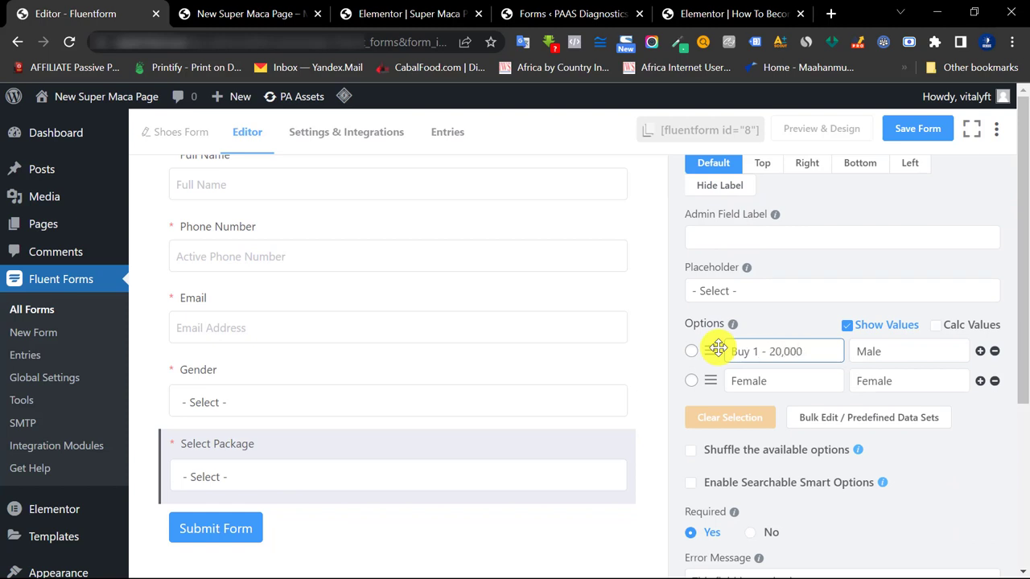
pyautogui.moveTo(772, 382); pyautogui.dragTo(725, 384)
pyautogui.write('Buy 2 - 38,000')
pyautogui.moveTo(942, 349); pyautogui.dragTo(851, 351)
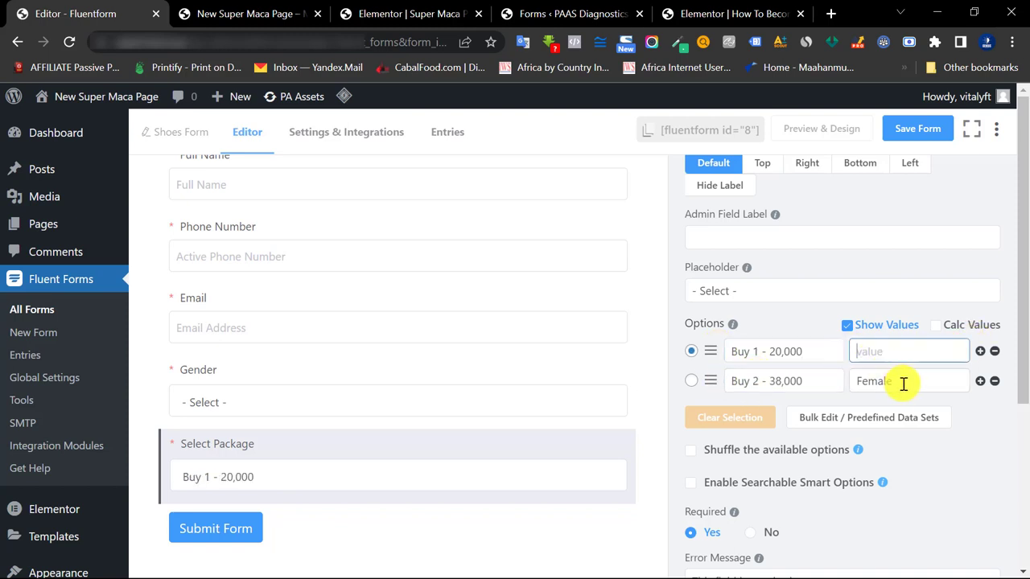
pyautogui.click(846, 325)
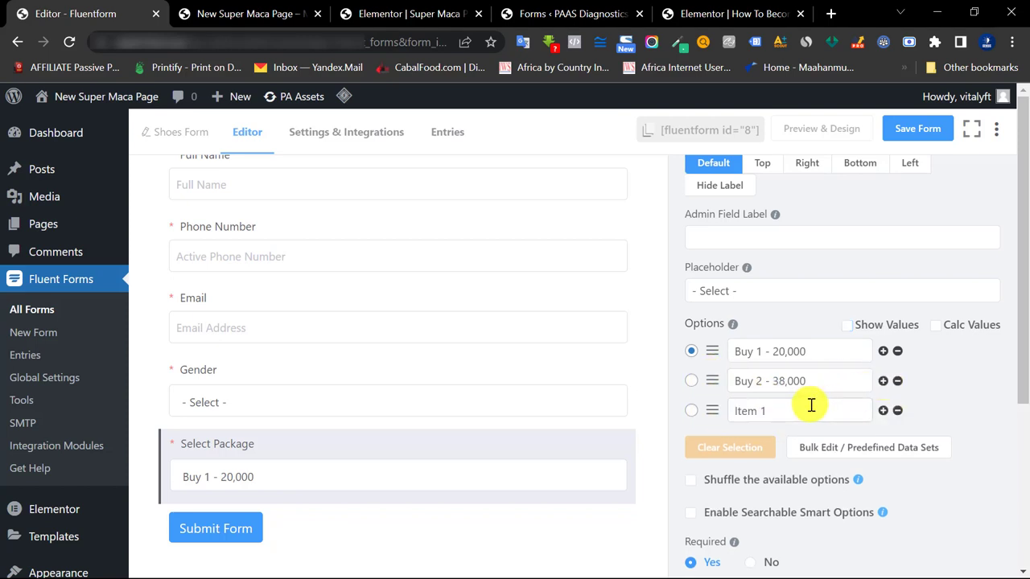
# - Add a third Select Package option, Buy 3 - 55,000, and collapse the dropdown's settings section
pyautogui.write('uy 3 ')
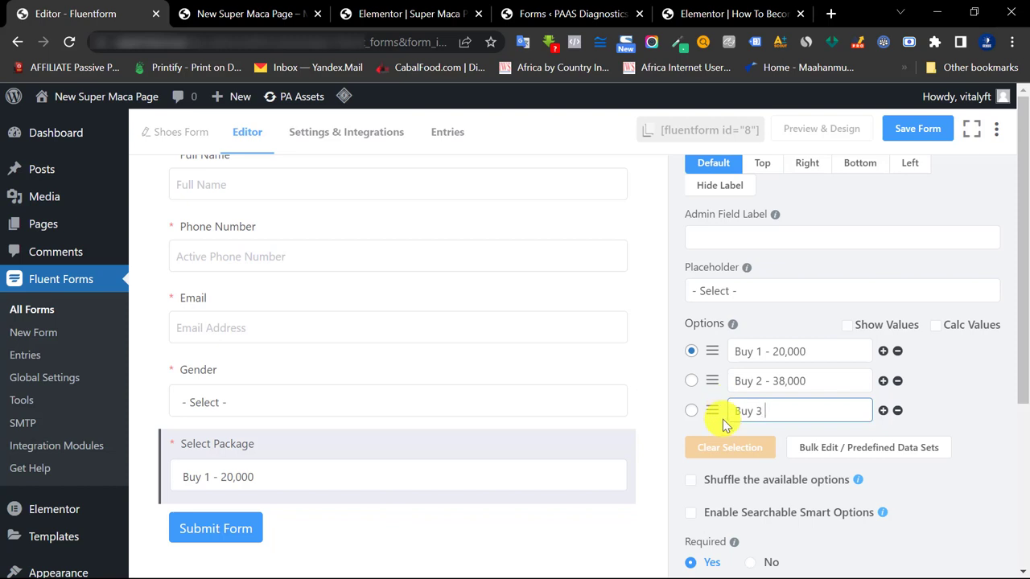
pyautogui.write('- 55,000')
pyautogui.scroll(-2, 788, 422)
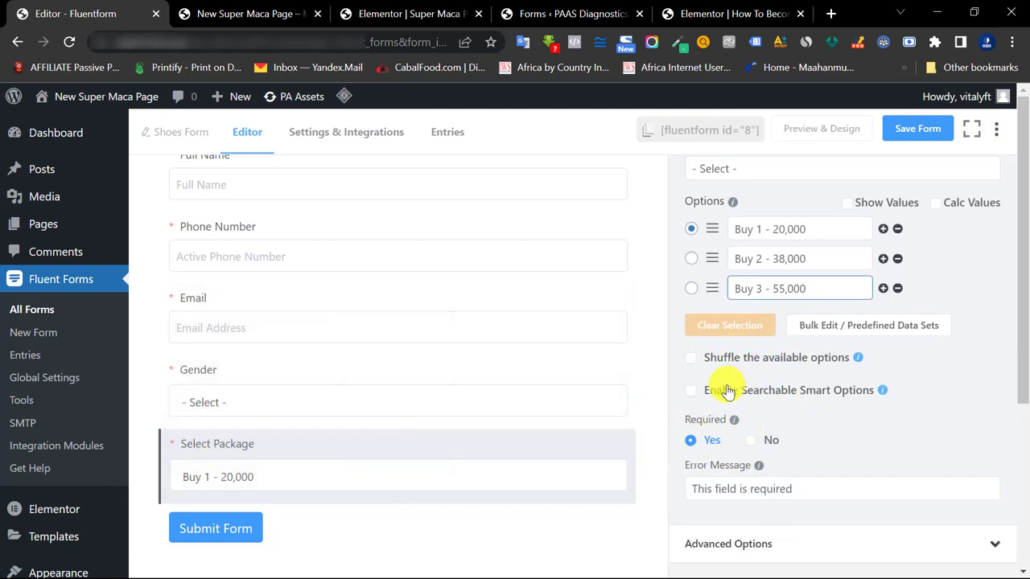
pyautogui.scroll(4, 764, 426)
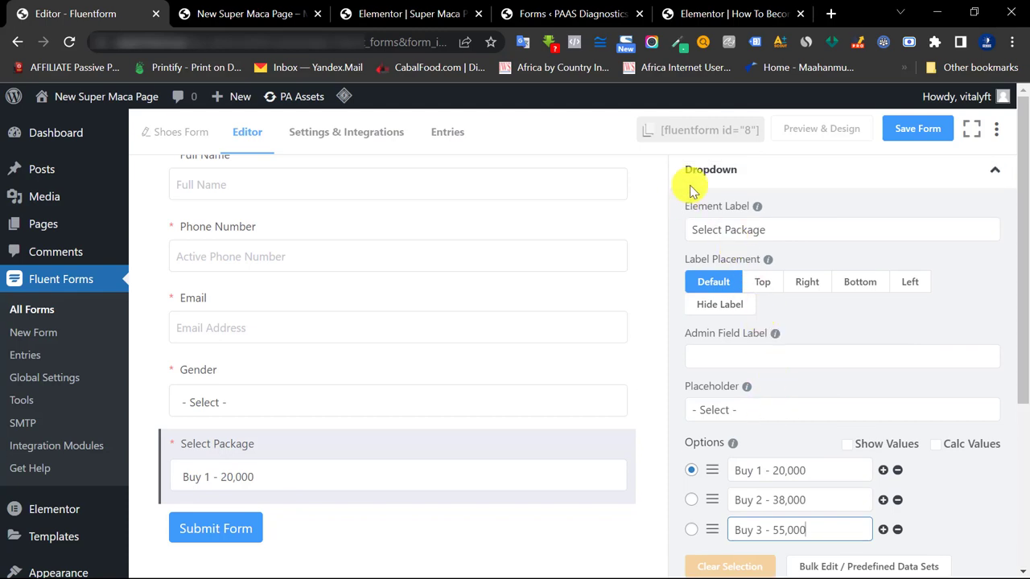
pyautogui.click(705, 170)
# - Check the Delivery Address fields in the Elementor page's order form and add an Address Fields block below Select Package in Shoes Form
pyautogui.click(354, 12)
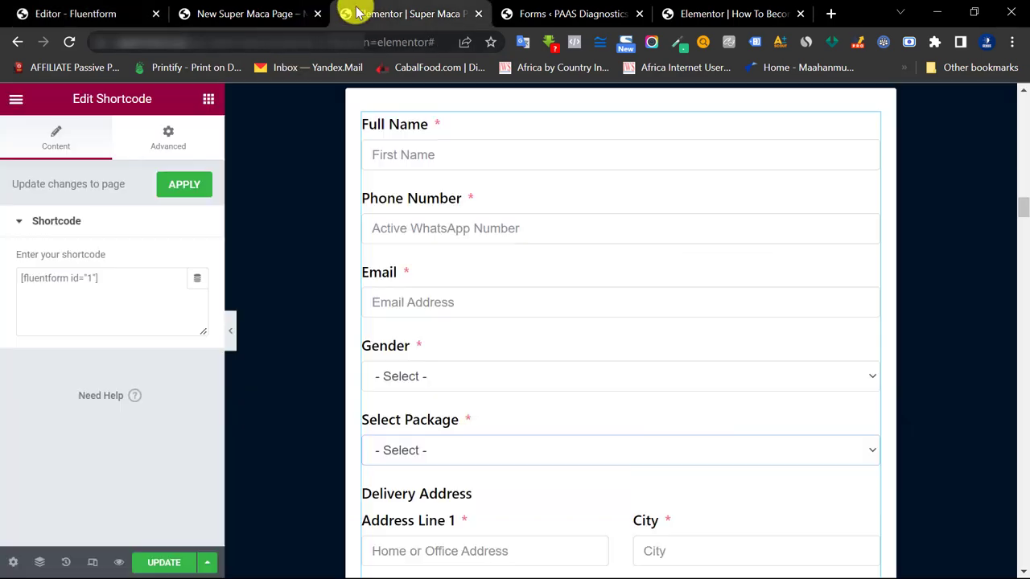
pyautogui.scroll(-1, 391, 387)
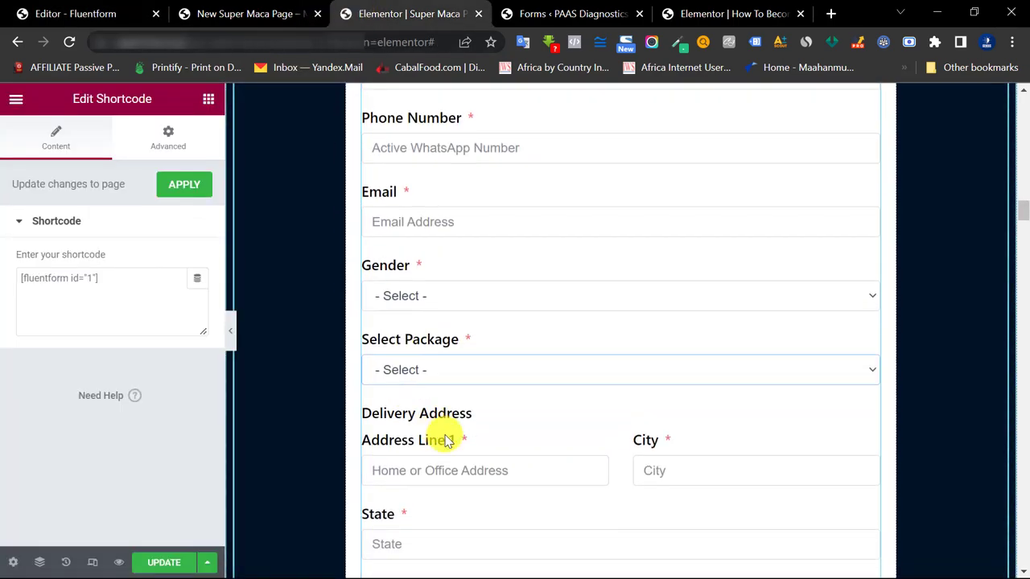
pyautogui.click(85, 13)
pyautogui.scroll(-2, 458, 318)
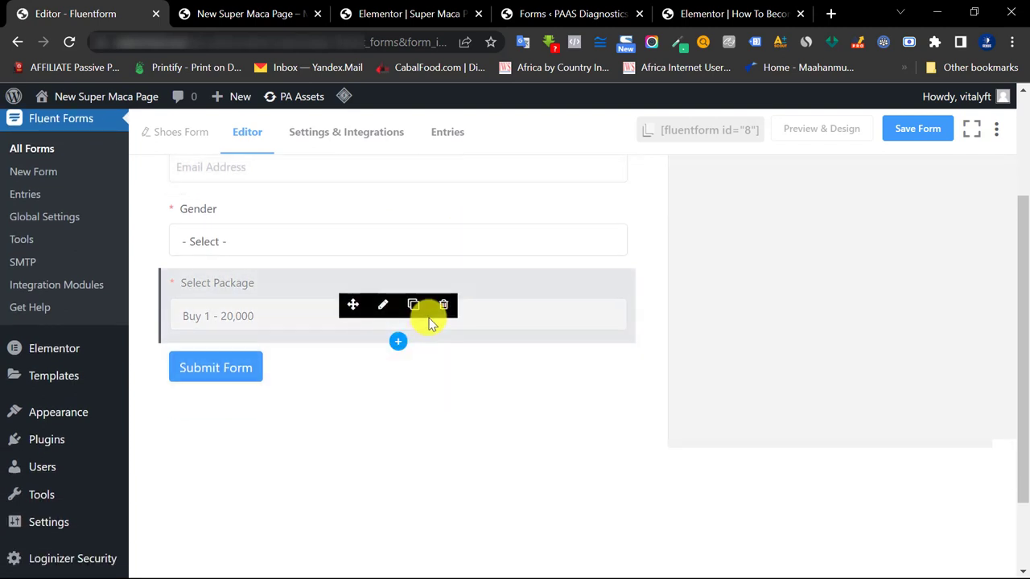
pyautogui.click(399, 341)
pyautogui.scroll(-2, 416, 420)
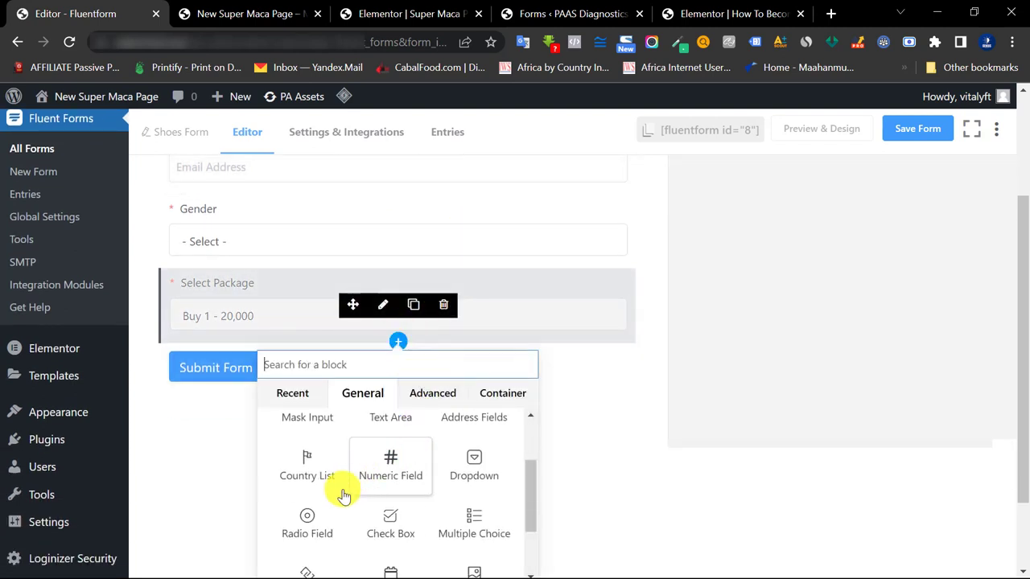
pyautogui.scroll(-2, 353, 486)
pyautogui.scroll(-1, 450, 496)
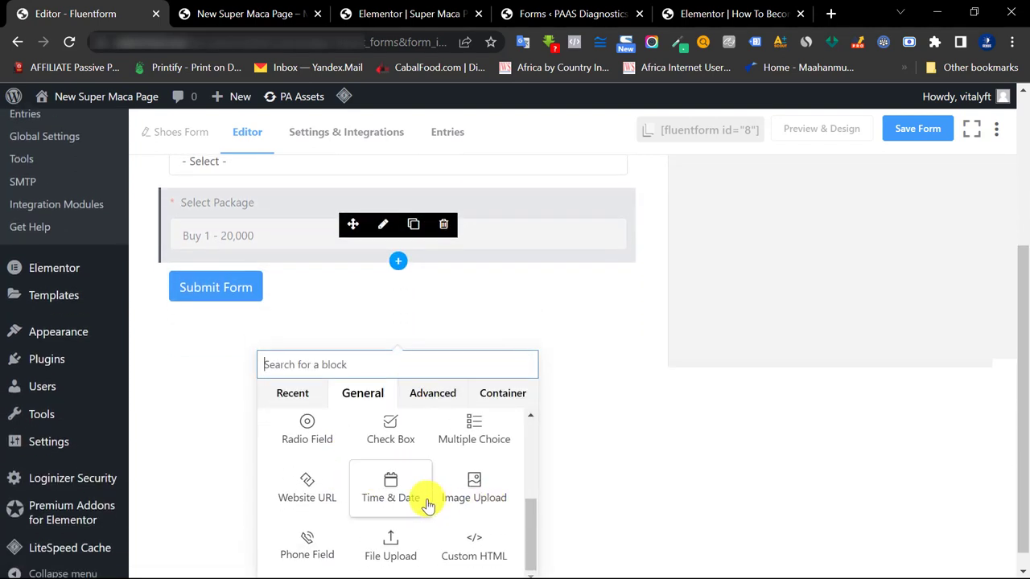
pyautogui.scroll(1, 340, 467)
pyautogui.scroll(3, 341, 466)
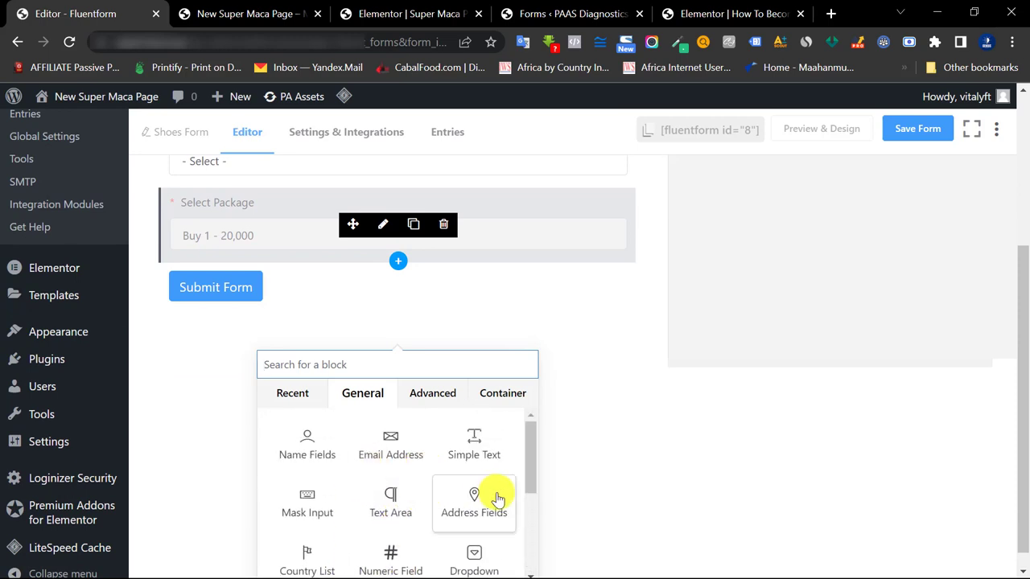
pyautogui.scroll(-1, 498, 450)
pyautogui.click(474, 439)
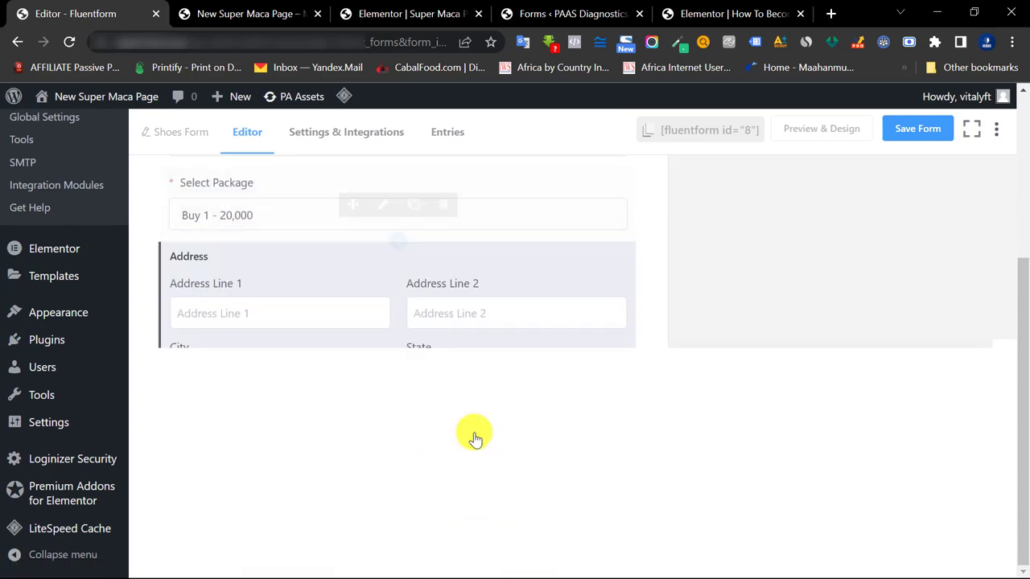
# - Open the address block's settings and disable Address Line 2, Zip Code and Country
pyautogui.click(172, 283)
pyautogui.scroll(1, 609, 248)
pyautogui.scroll(2, 676, 256)
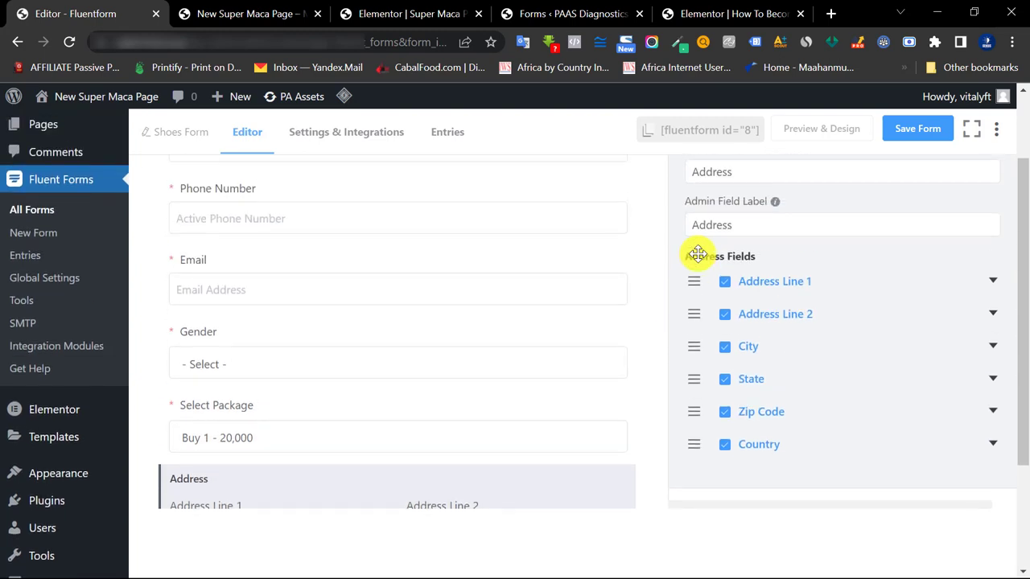
pyautogui.scroll(1, 772, 314)
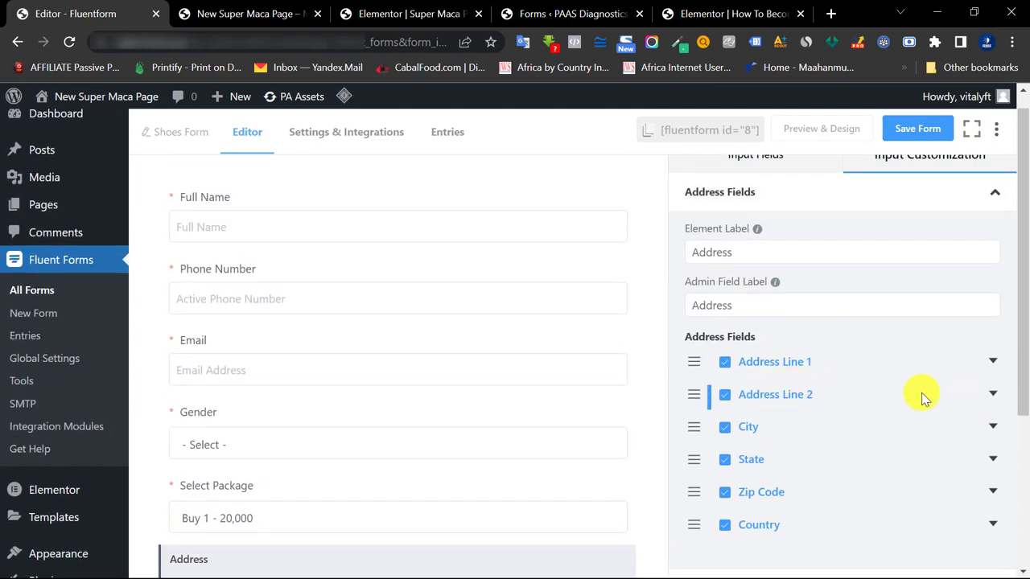
pyautogui.click(992, 395)
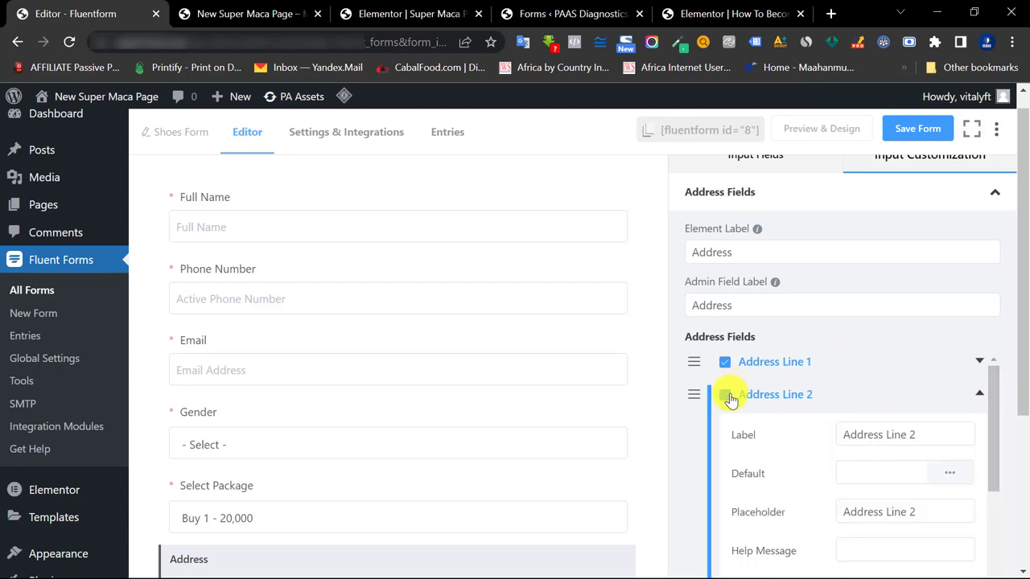
pyautogui.click(976, 396)
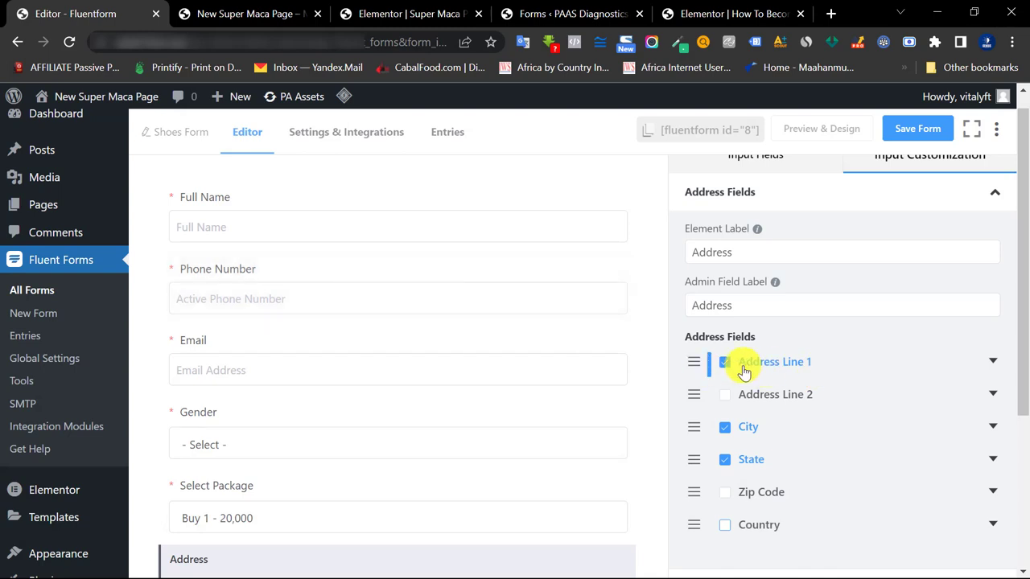
# - Expand the Address Line 1 settings, make that subfield required and collapse them again
pyautogui.click(992, 363)
pyautogui.scroll(-1, 910, 373)
pyautogui.scroll(1, 910, 372)
pyautogui.scroll(-3, 402, 414)
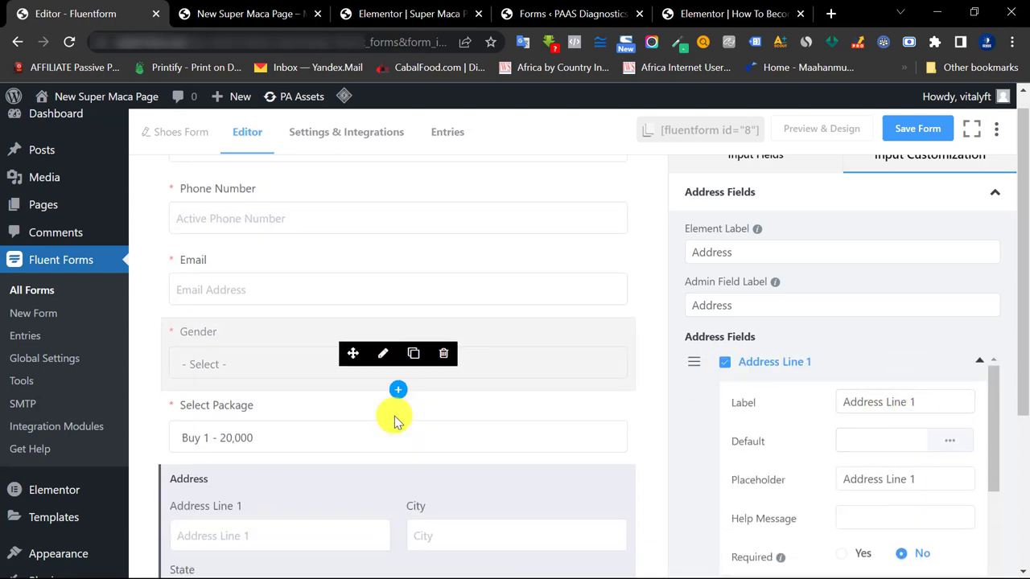
pyautogui.click(945, 410)
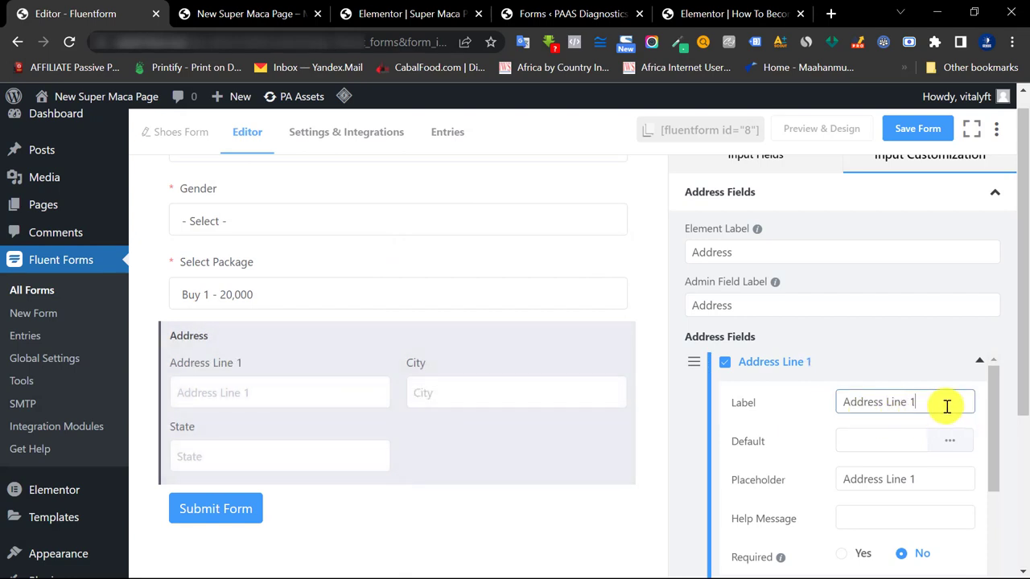
pyautogui.scroll(-2, 942, 407)
pyautogui.click(841, 473)
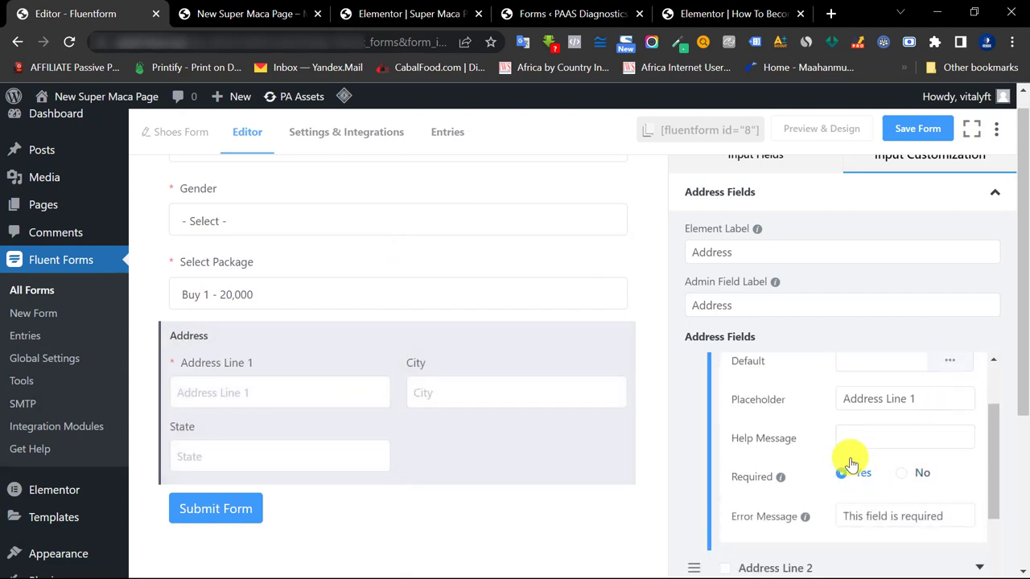
pyautogui.scroll(2, 931, 391)
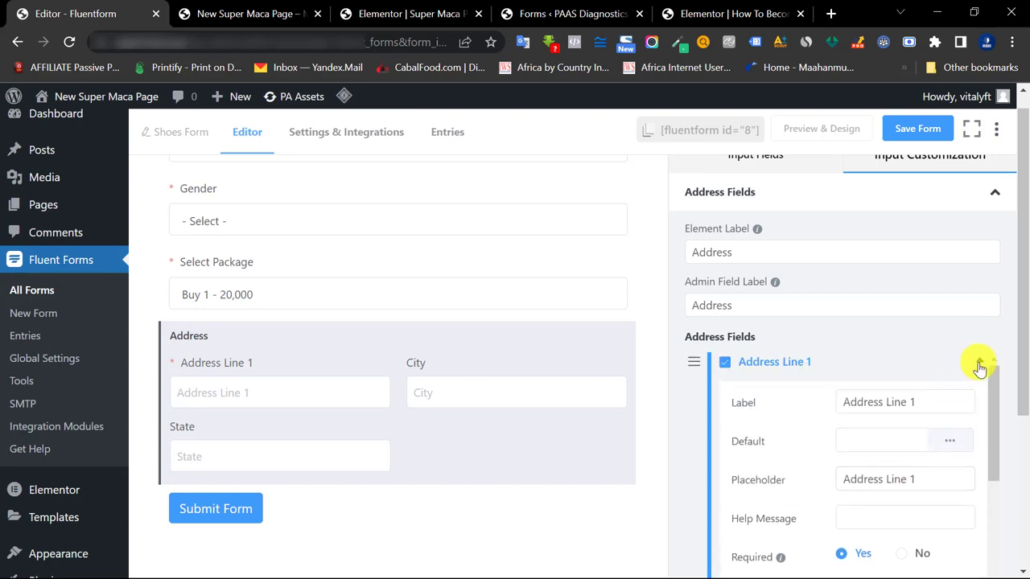
pyautogui.click(979, 364)
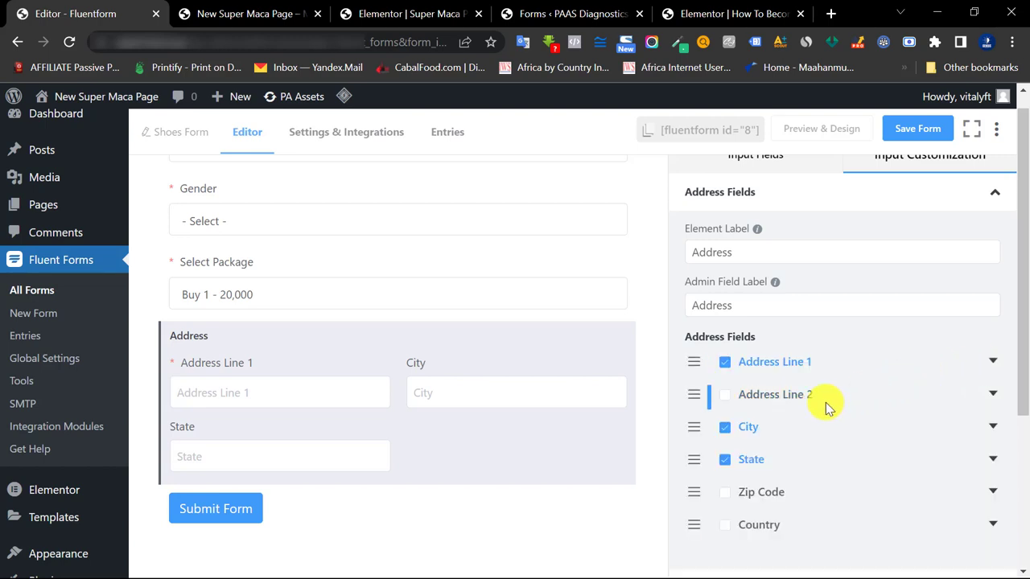
# - Make the City subfield of the address block required and collapse its settings
pyautogui.click(995, 427)
pyautogui.scroll(-2, 908, 455)
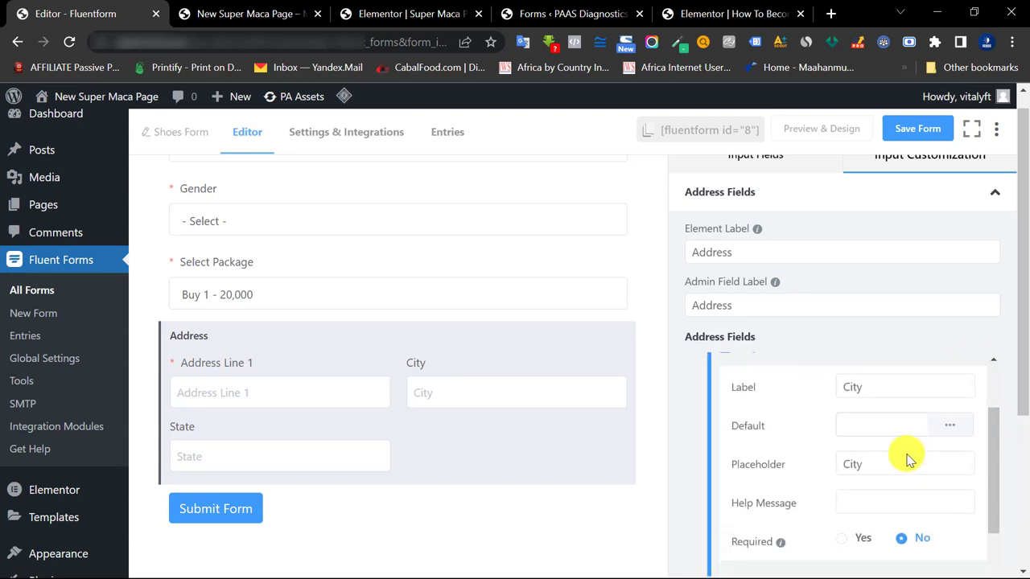
pyautogui.click(843, 539)
pyautogui.scroll(3, 965, 402)
pyautogui.click(980, 428)
pyautogui.scroll(-1, 880, 429)
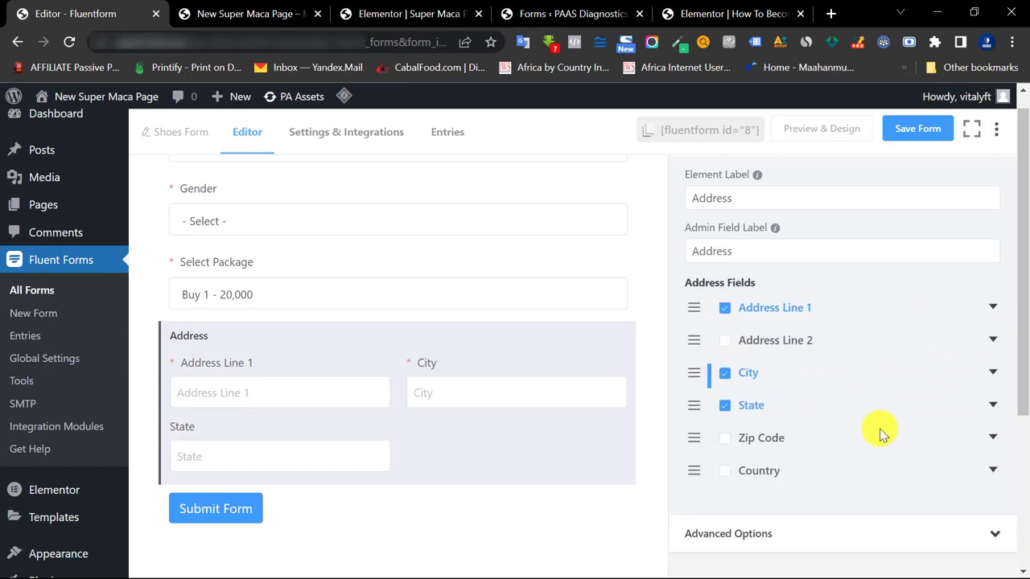
# - Expand the State subfield of the address block, make it required and collapse its settings
pyautogui.click(990, 397)
pyautogui.scroll(-3, 919, 430)
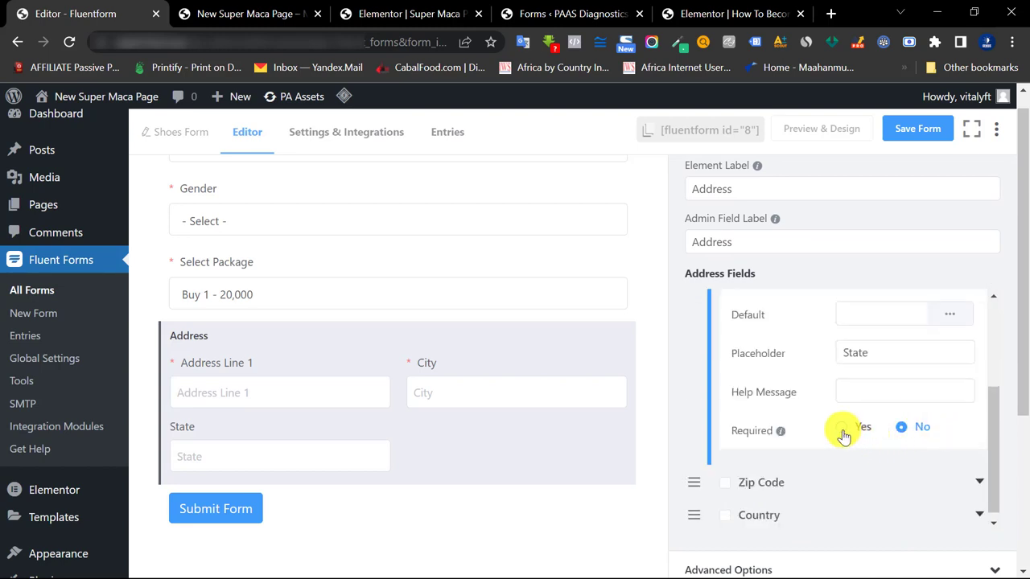
pyautogui.click(842, 435)
pyautogui.scroll(3, 933, 378)
pyautogui.click(975, 318)
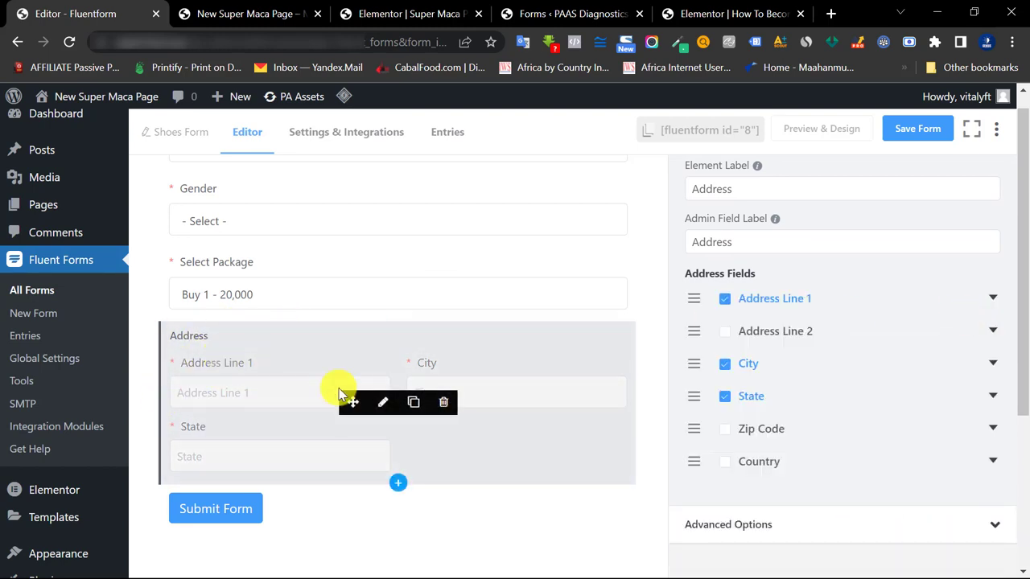
# - Check the delivery question in the Elementor page's order form and add a Check Box block below the address block in Shoes Form
pyautogui.click(372, 14)
pyautogui.scroll(-1, 458, 432)
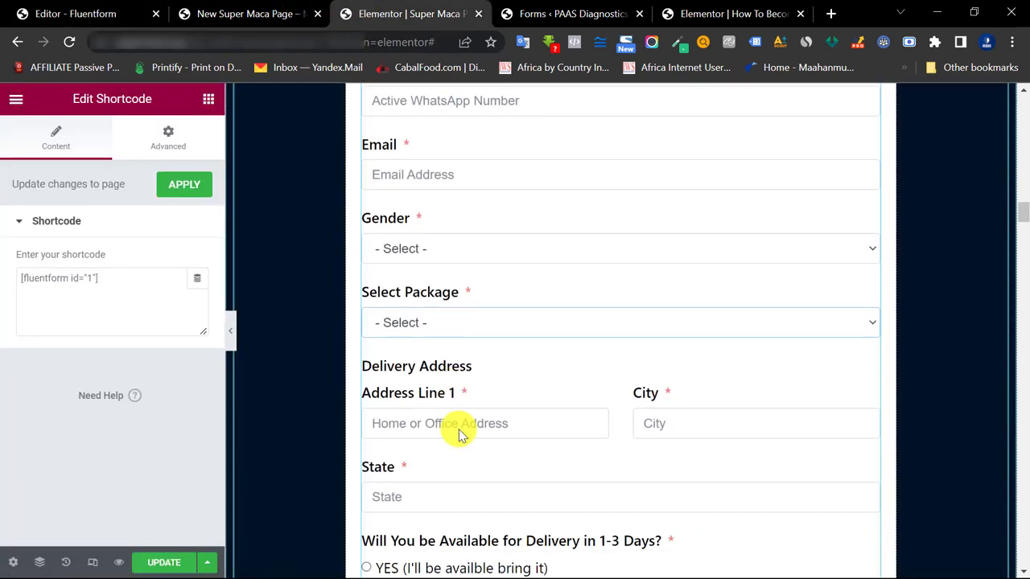
pyautogui.scroll(-1, 478, 455)
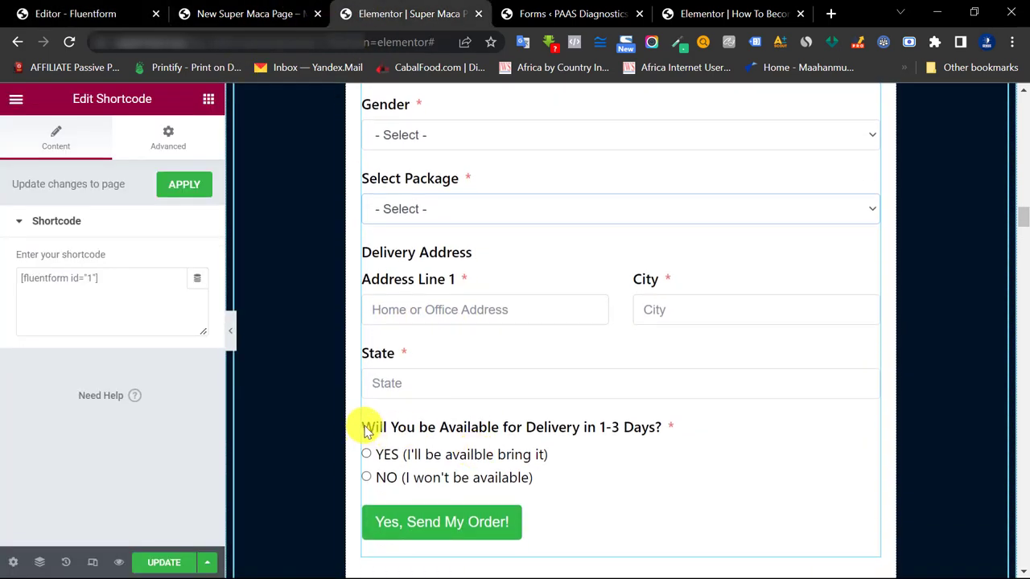
pyautogui.click(131, 12)
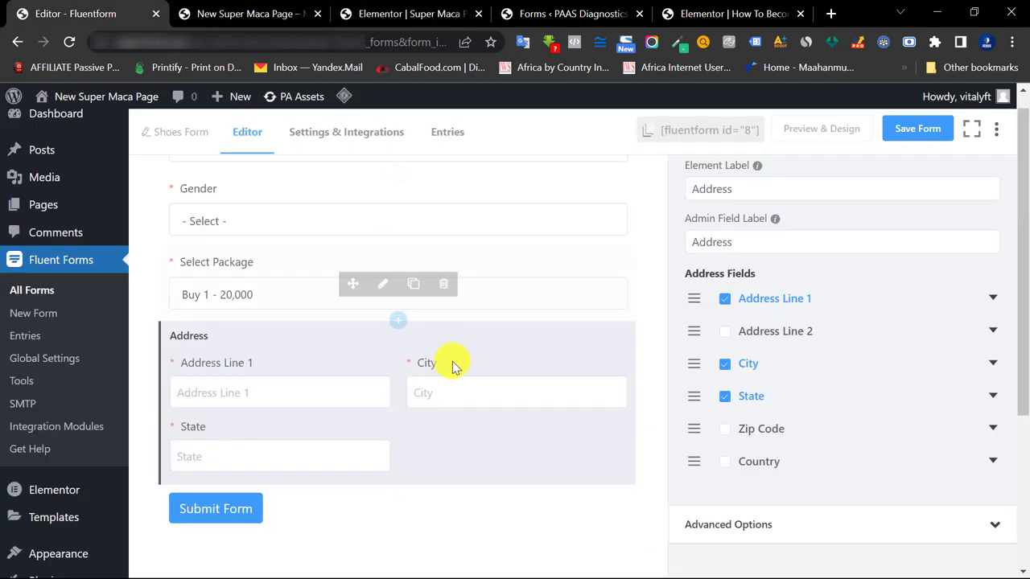
pyautogui.scroll(-1, 452, 366)
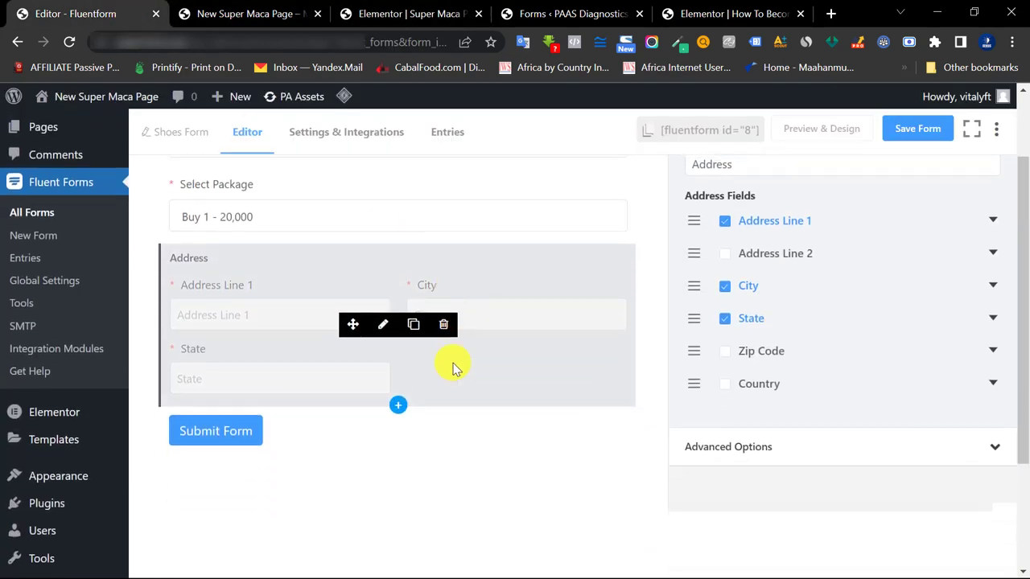
pyautogui.click(402, 400)
pyautogui.scroll(-2, 489, 406)
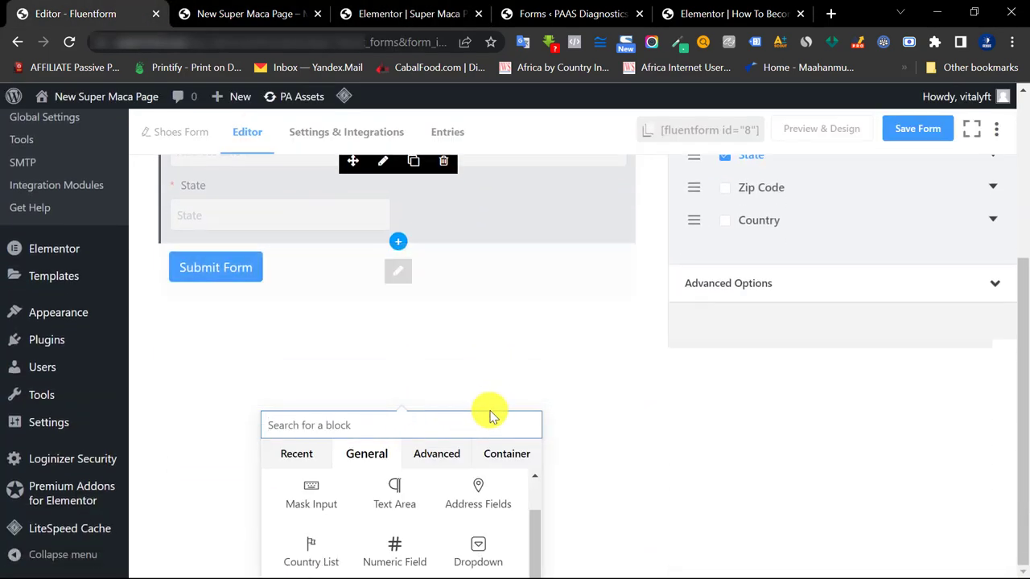
pyautogui.scroll(1, 437, 375)
pyautogui.scroll(-1, 470, 497)
pyautogui.scroll(-1, 471, 499)
pyautogui.click(394, 535)
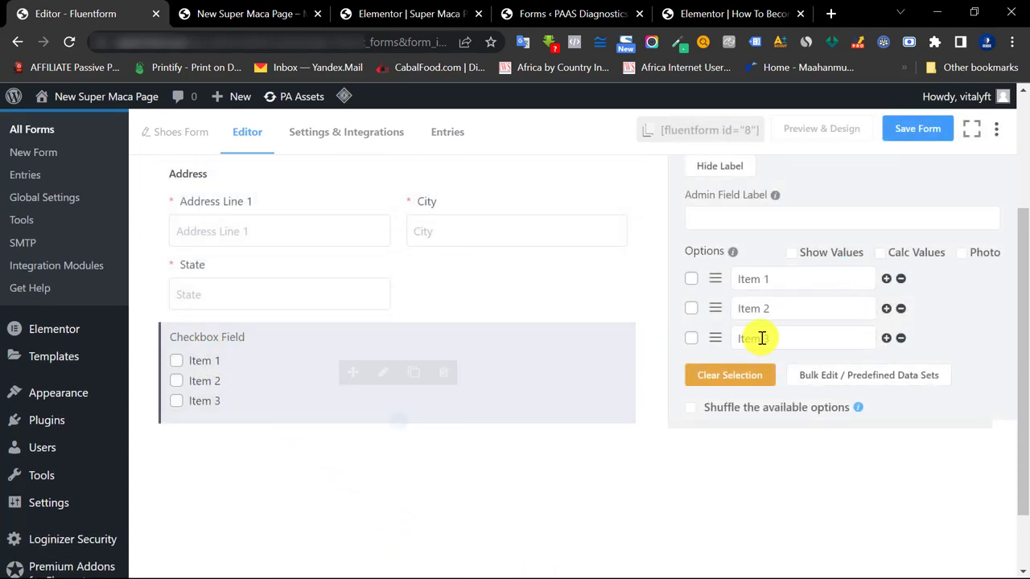
# - Set the checkbox field's element label to "Will You be Available for Delivery in 1-3 Days?", leave its admin label empty and make it required
pyautogui.scroll(1, 763, 314)
pyautogui.press('super+v')
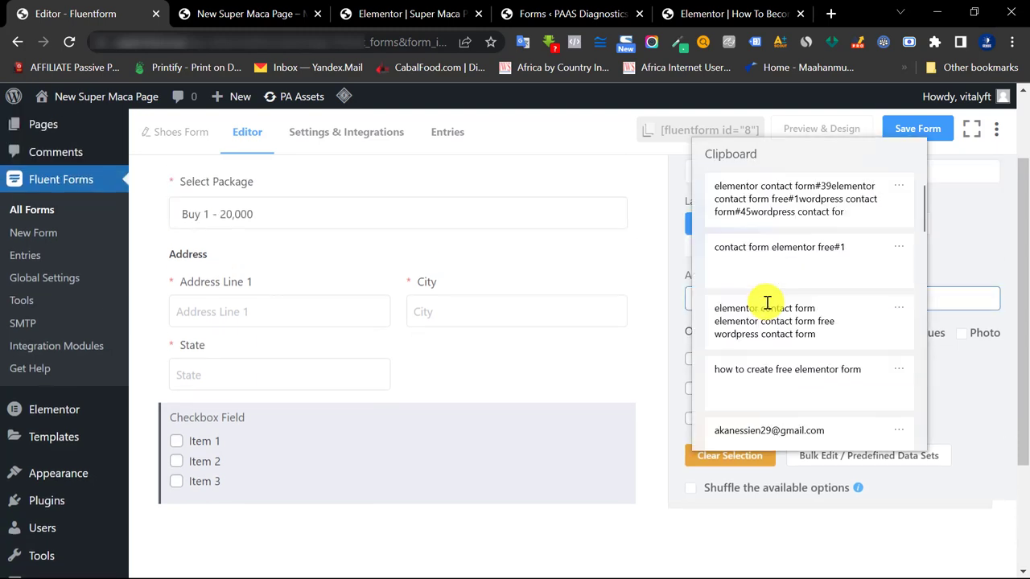
pyautogui.scroll(-2, 716, 329)
pyautogui.click(776, 306)
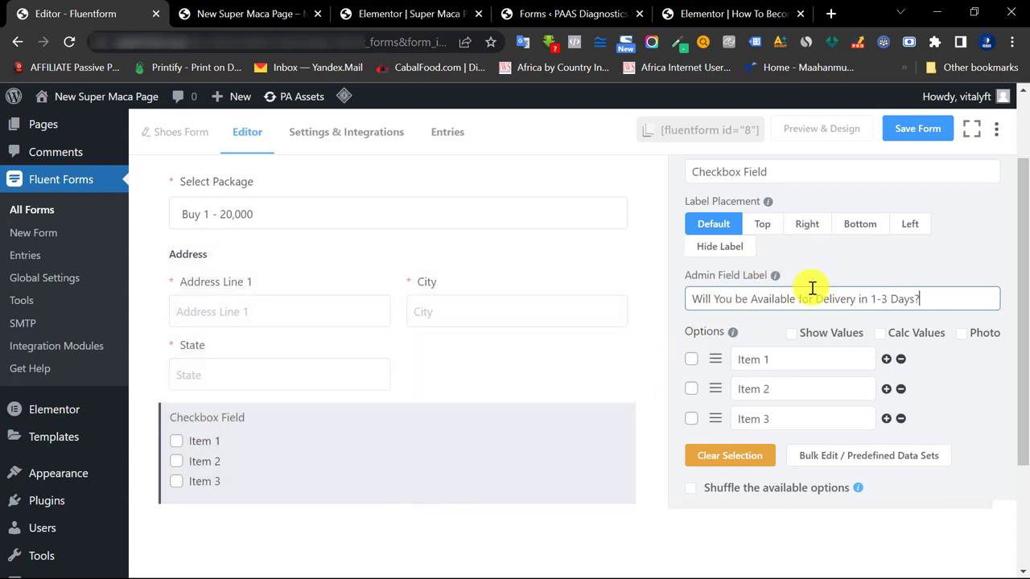
pyautogui.hotkey('ctrl', 'a')
pyautogui.hotkey('ctrl', 'c')
pyautogui.press('BackSpace')
pyautogui.tripleClick(796, 177)
pyautogui.hotkey('ctrl', 'v')
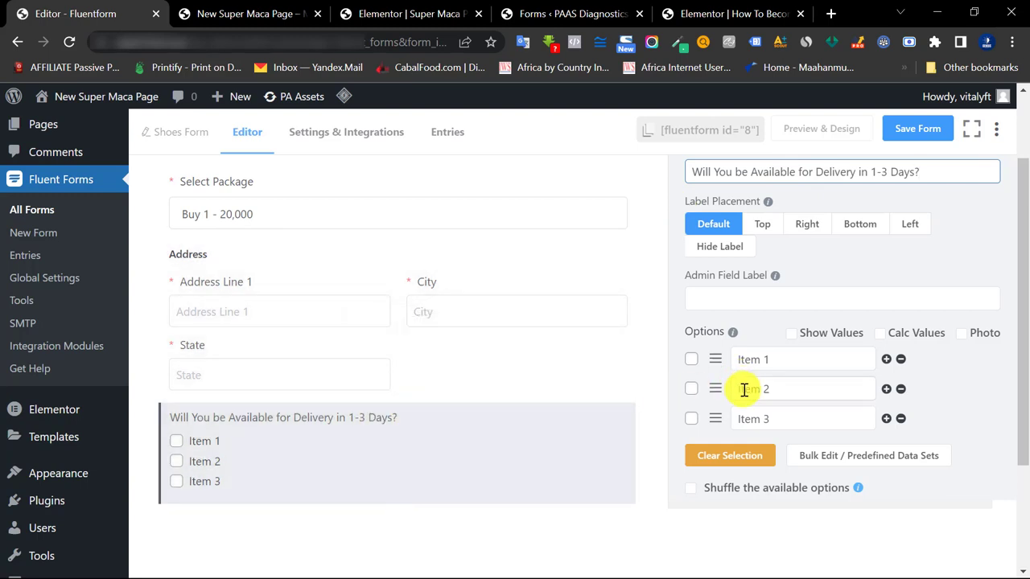
pyautogui.scroll(-3, 742, 418)
pyautogui.click(690, 393)
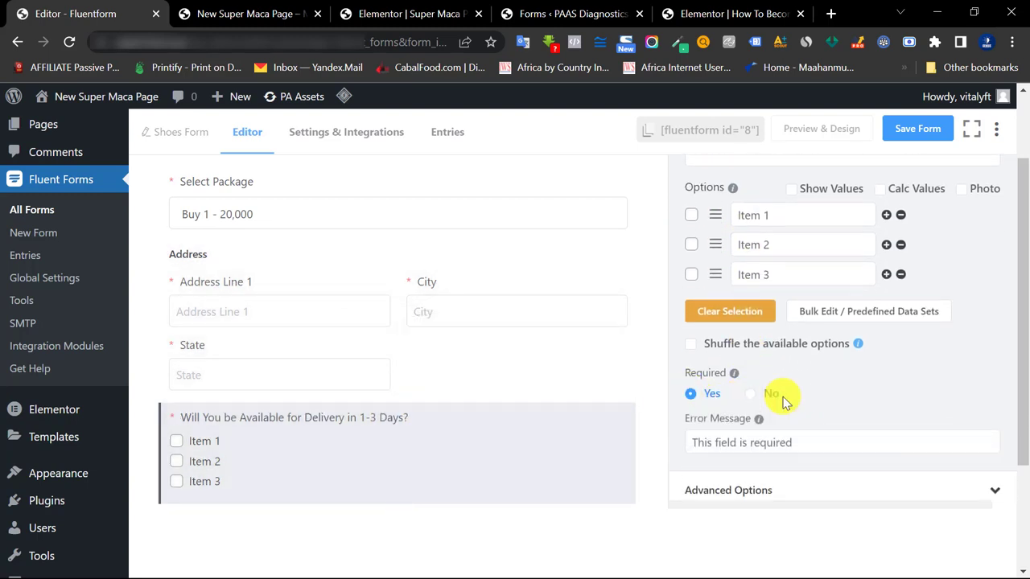
# - Remove the checkbox field's third option and rename the remaining two YES! and NO!
pyautogui.scroll(3, 788, 396)
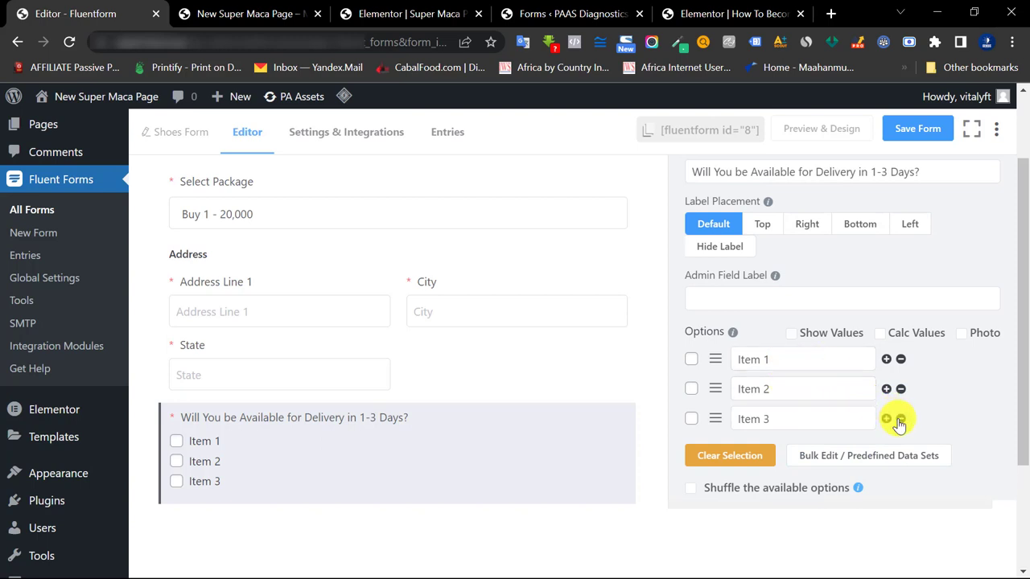
pyautogui.click(900, 419)
pyautogui.moveTo(821, 362); pyautogui.dragTo(730, 366)
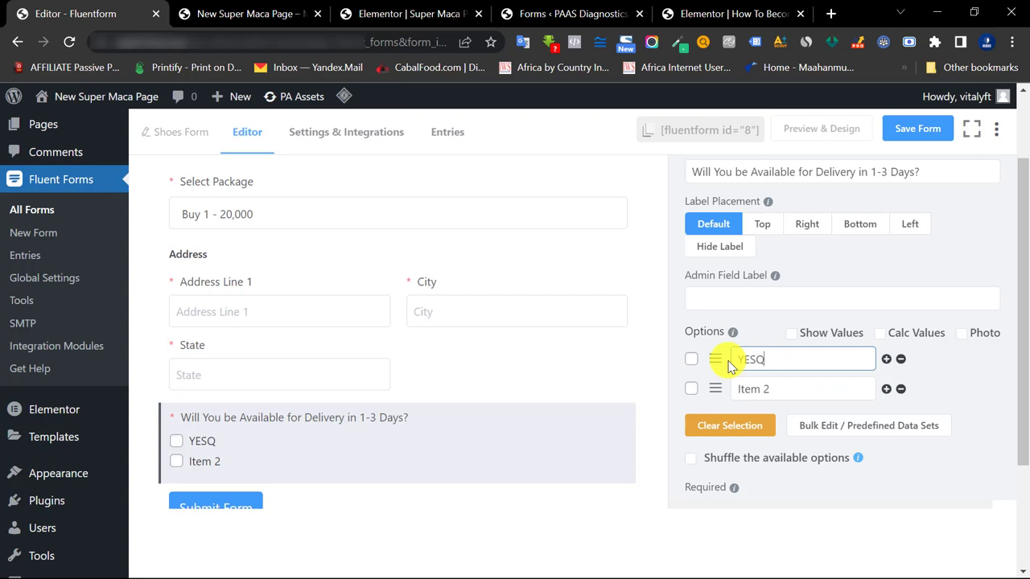
pyautogui.write('YES!')
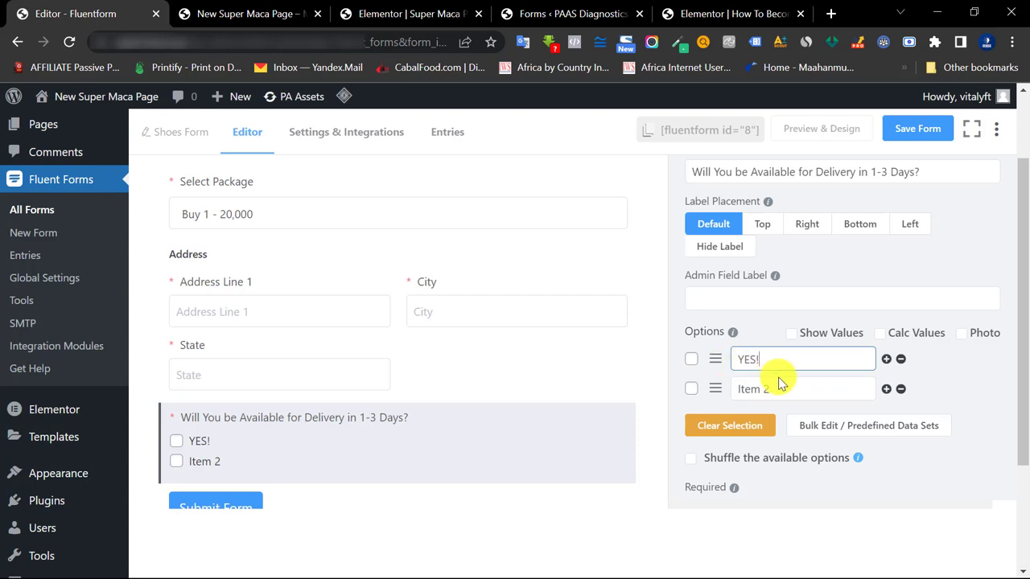
pyautogui.moveTo(772, 389); pyautogui.dragTo(730, 387)
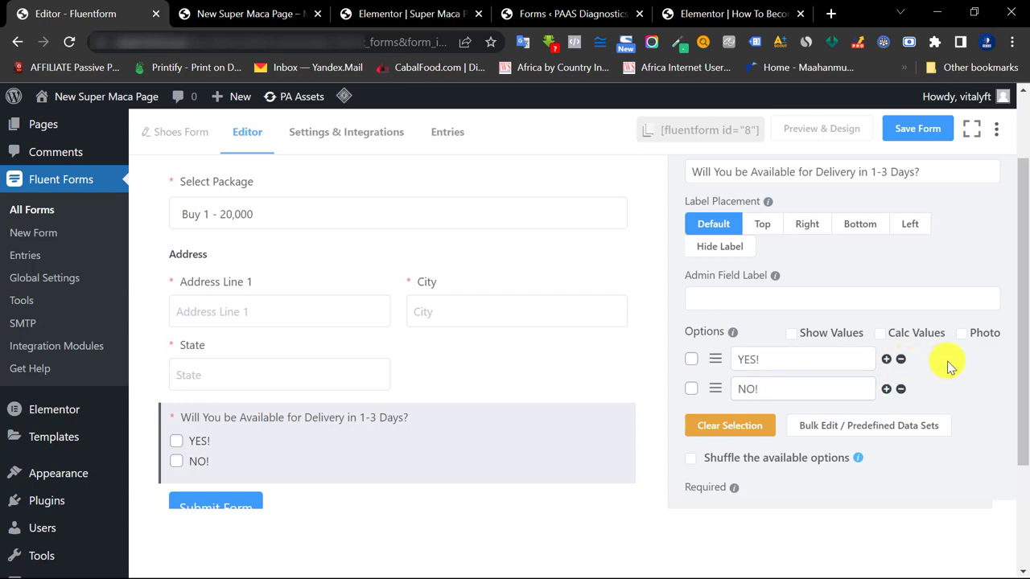
pyautogui.click(792, 333)
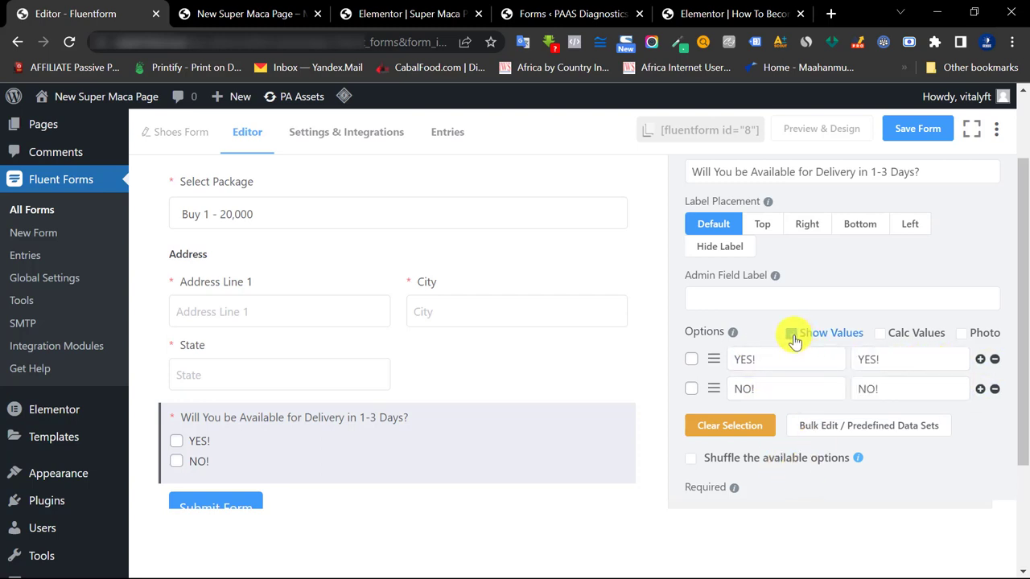
pyautogui.click(791, 334)
pyautogui.scroll(2, 788, 347)
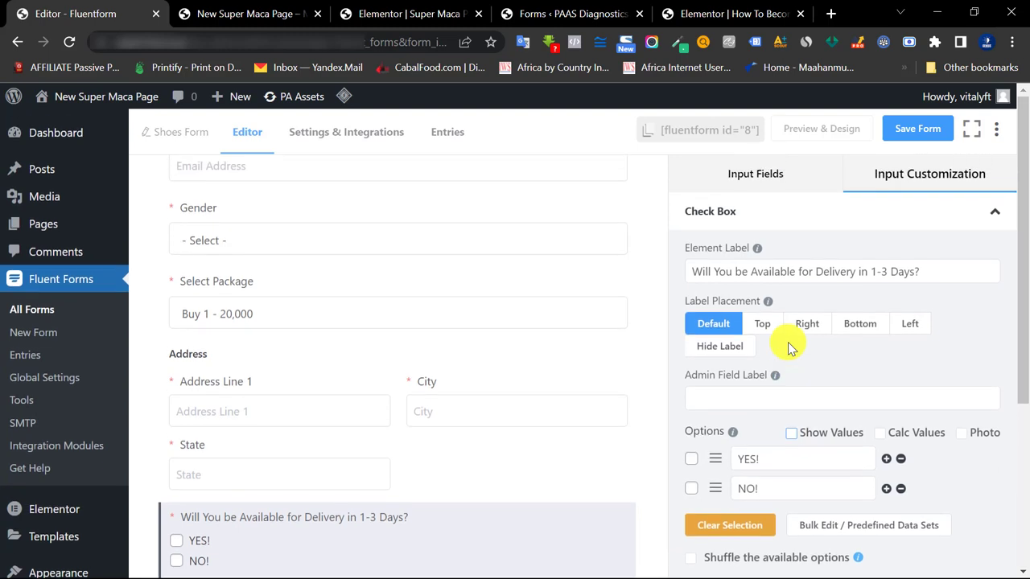
pyautogui.scroll(-2, 787, 343)
pyautogui.scroll(-1, 398, 378)
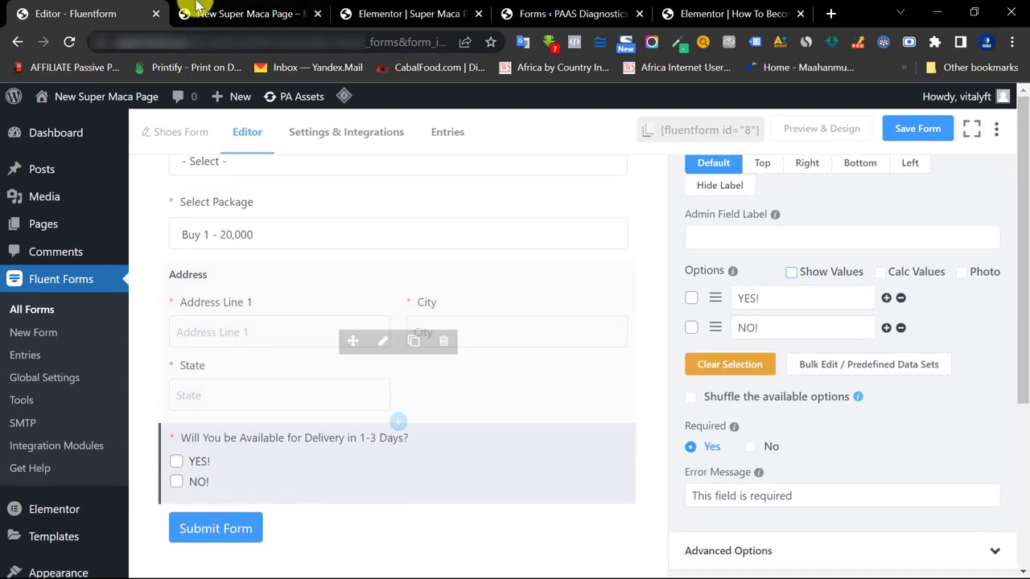
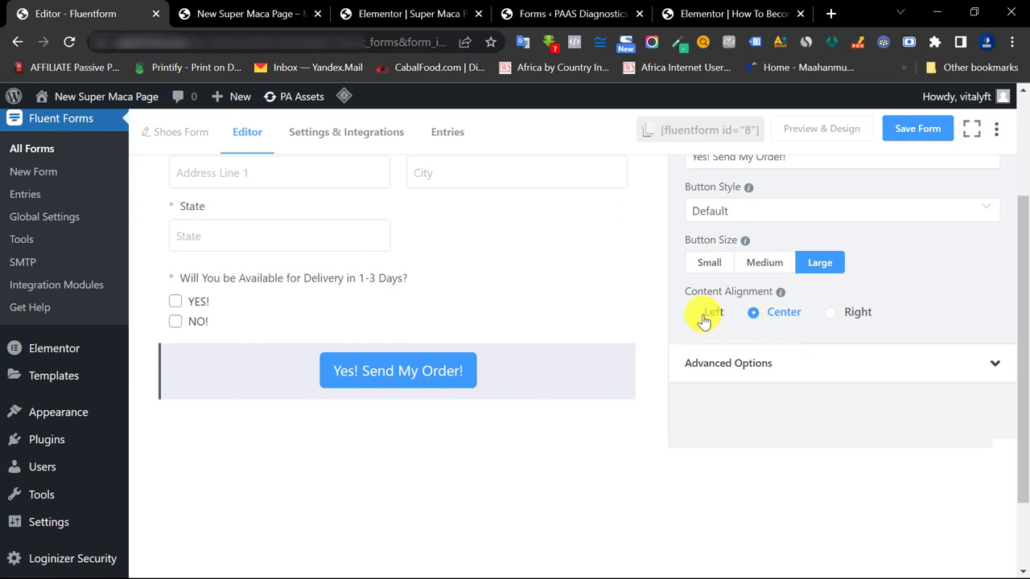
# - Align the submit button to the left and review the form's fields
pyautogui.click(692, 313)
pyautogui.scroll(4, 471, 329)
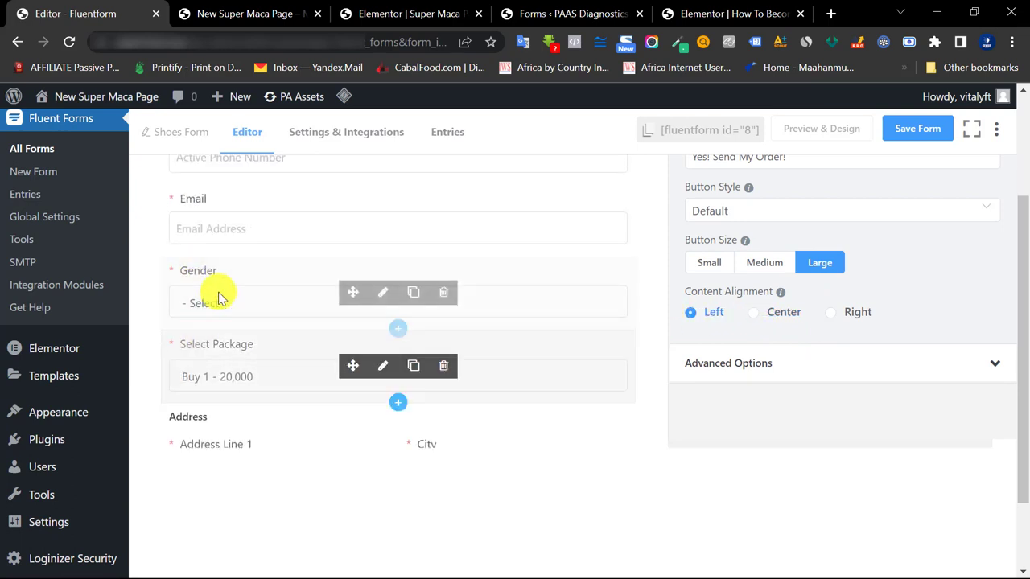
pyautogui.scroll(3, 395, 345)
pyautogui.scroll(-4, 450, 354)
pyautogui.scroll(-1, 755, 385)
pyautogui.scroll(-1, 756, 385)
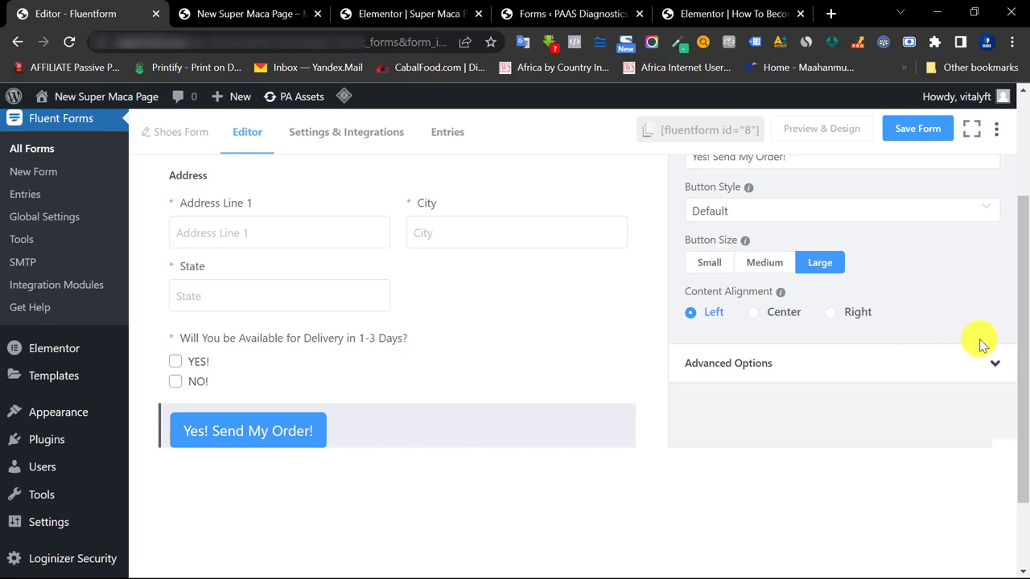
# - Look through the submit button's advanced options and reopen its main settings
pyautogui.click(997, 368)
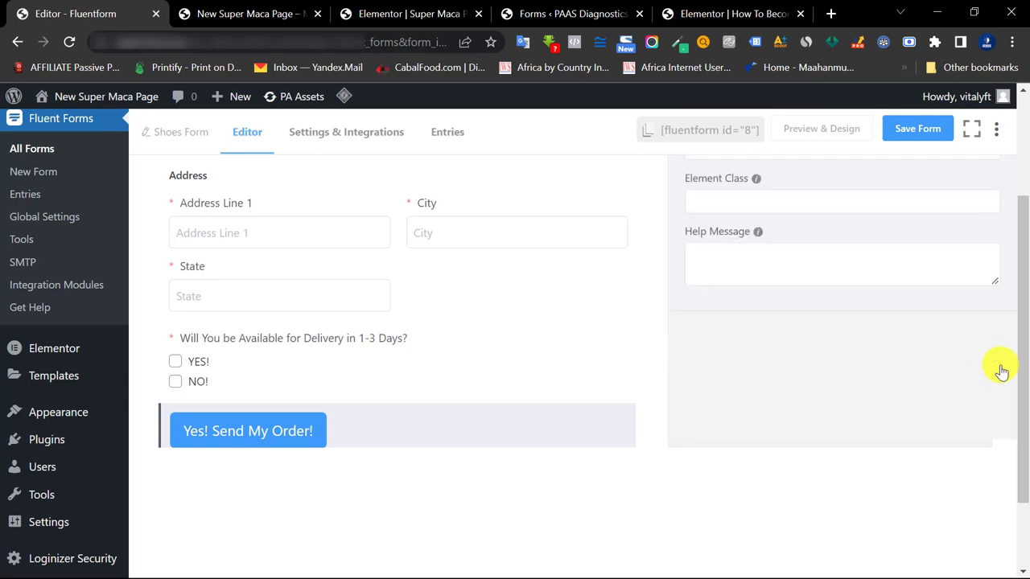
pyautogui.scroll(3, 957, 322)
pyautogui.click(991, 248)
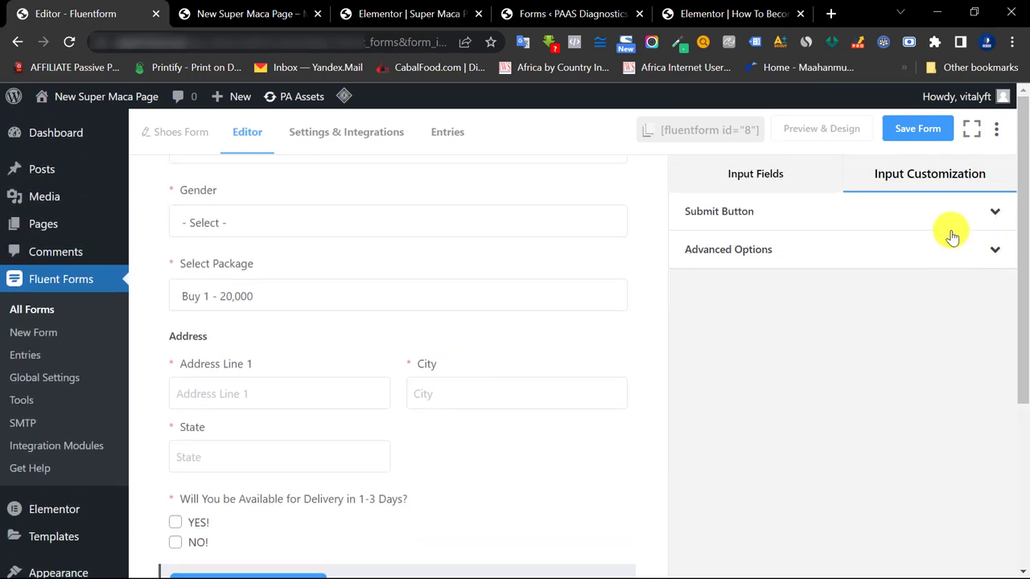
pyautogui.click(954, 219)
# - Set the submit button style to Green and compare it with the order button on the Elementor page
pyautogui.scroll(-2, 827, 367)
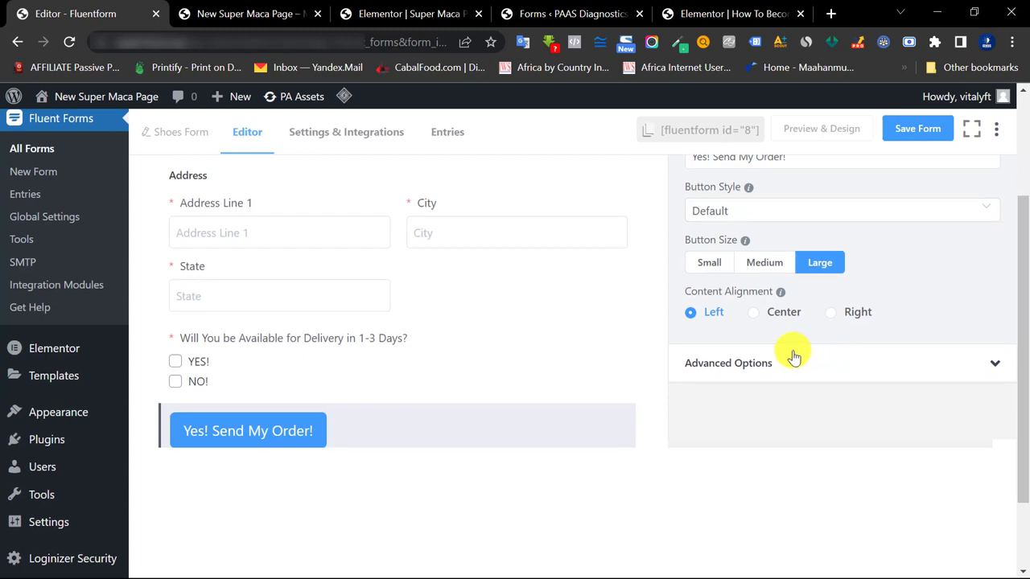
pyautogui.scroll(1, 791, 352)
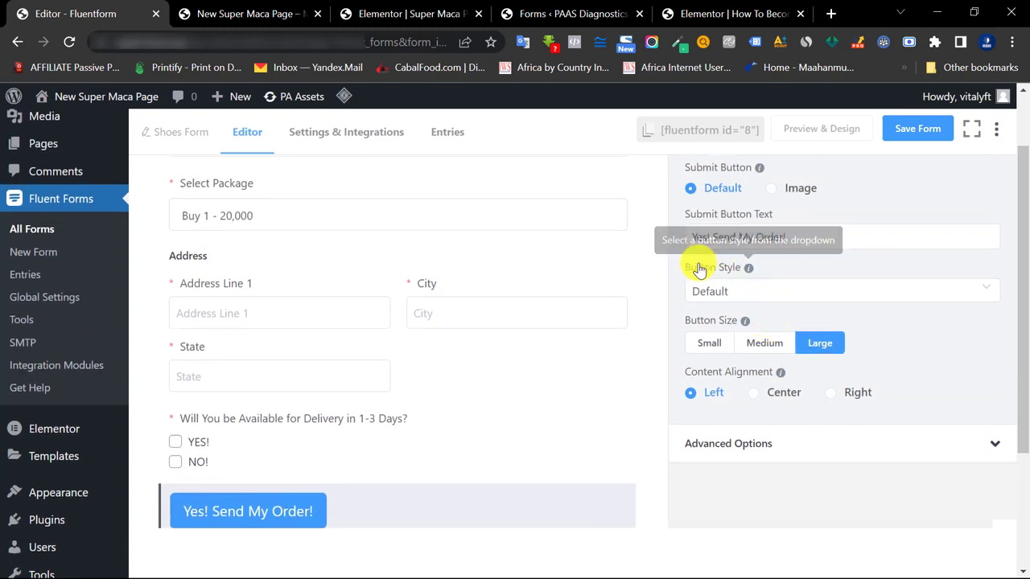
pyautogui.click(736, 291)
pyautogui.click(724, 427)
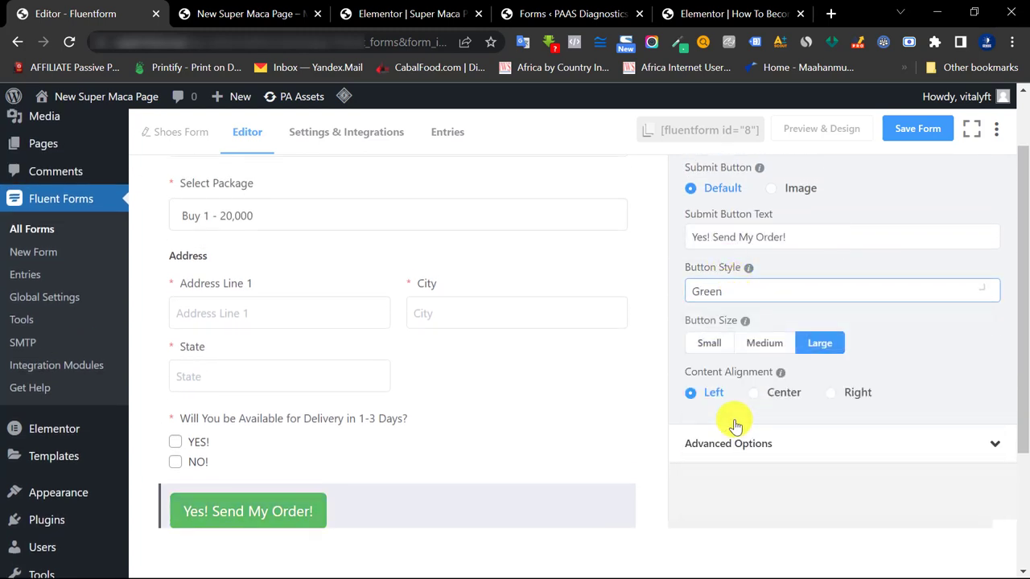
pyautogui.click(394, 14)
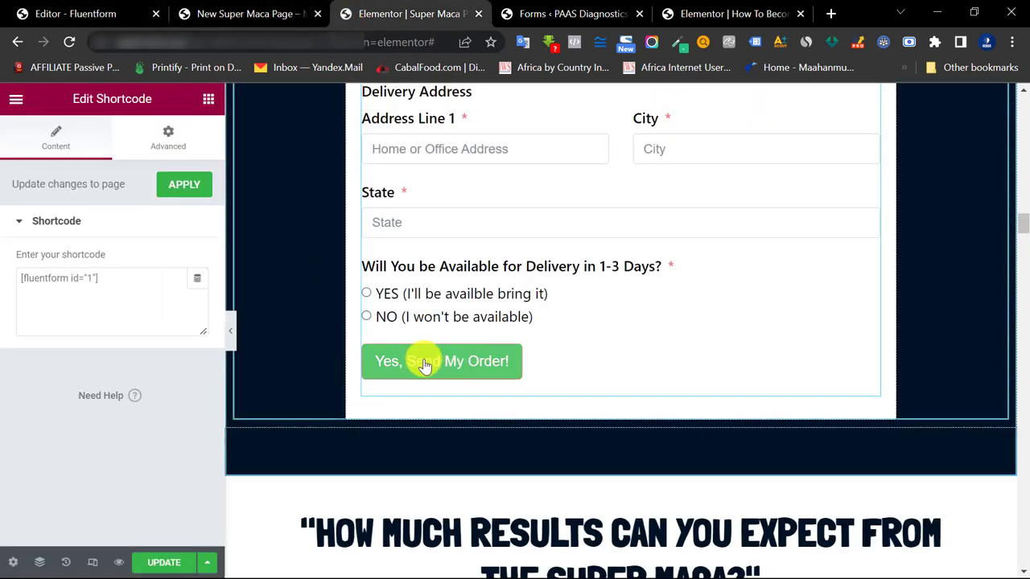
pyautogui.click(129, 14)
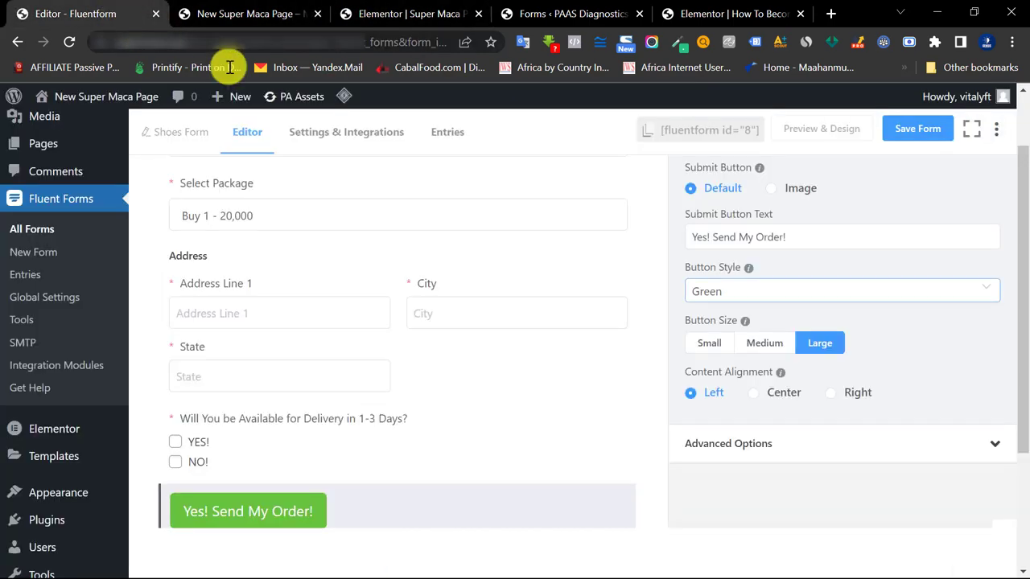
# - Try the Orange style on the submit button
pyautogui.click(750, 309)
pyautogui.scroll(-1, 765, 395)
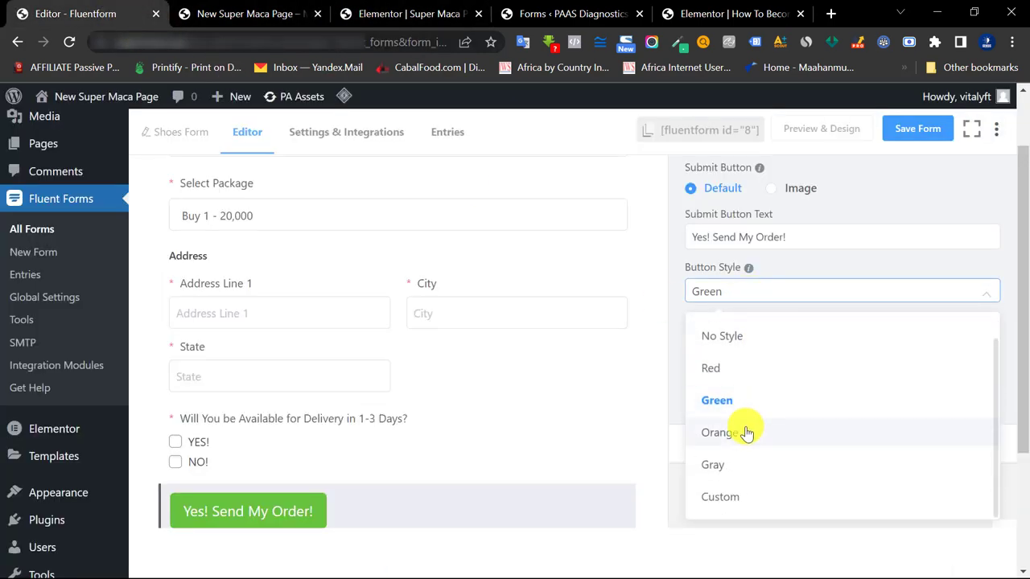
pyautogui.click(742, 430)
# - Set the submit button style to Custom and its normal-state background color to green, rgba(20, 156, 2, 1)
pyautogui.click(730, 294)
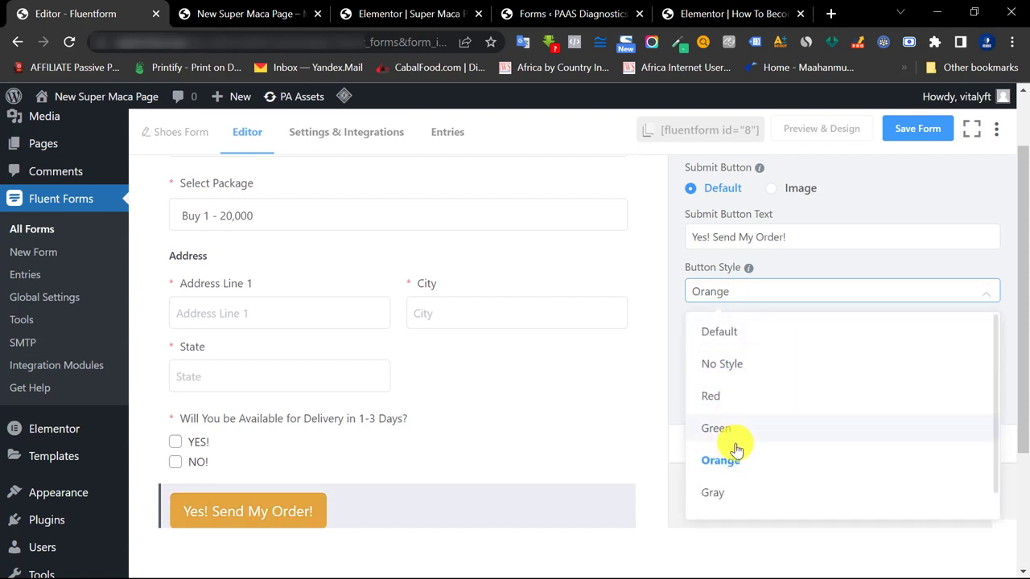
pyautogui.scroll(-1, 736, 454)
pyautogui.click(729, 493)
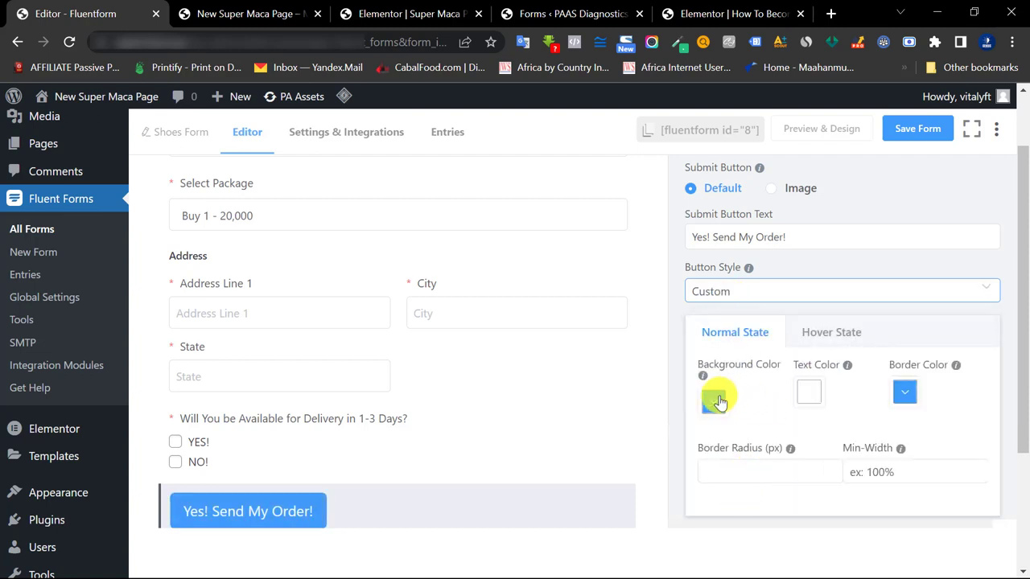
pyautogui.click(713, 399)
pyautogui.moveTo(777, 276); pyautogui.dragTo(817, 243)
pyautogui.click(831, 233)
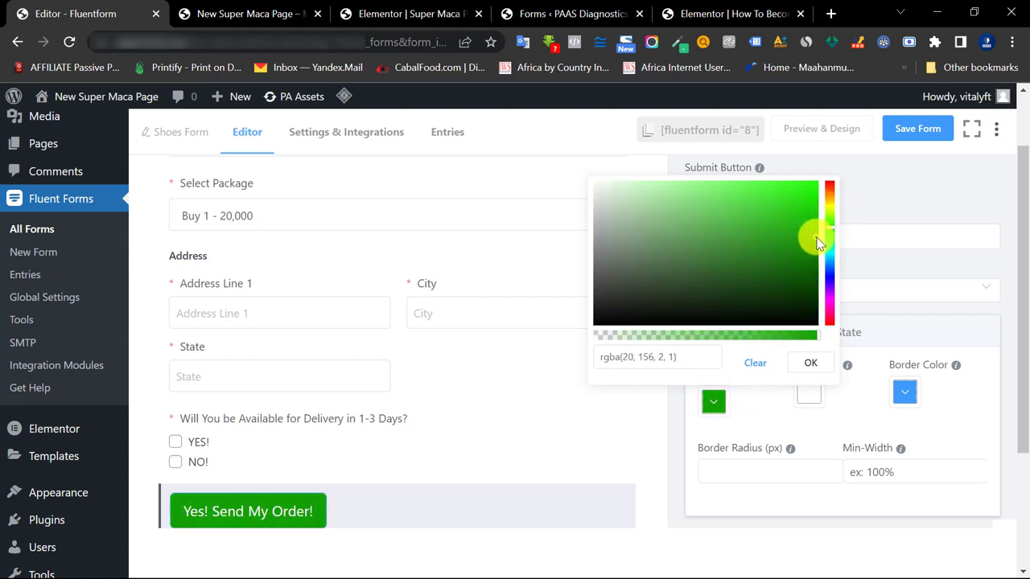
pyautogui.click(889, 316)
# - Check the submit button's hover-state settings and save the form
pyautogui.click(815, 330)
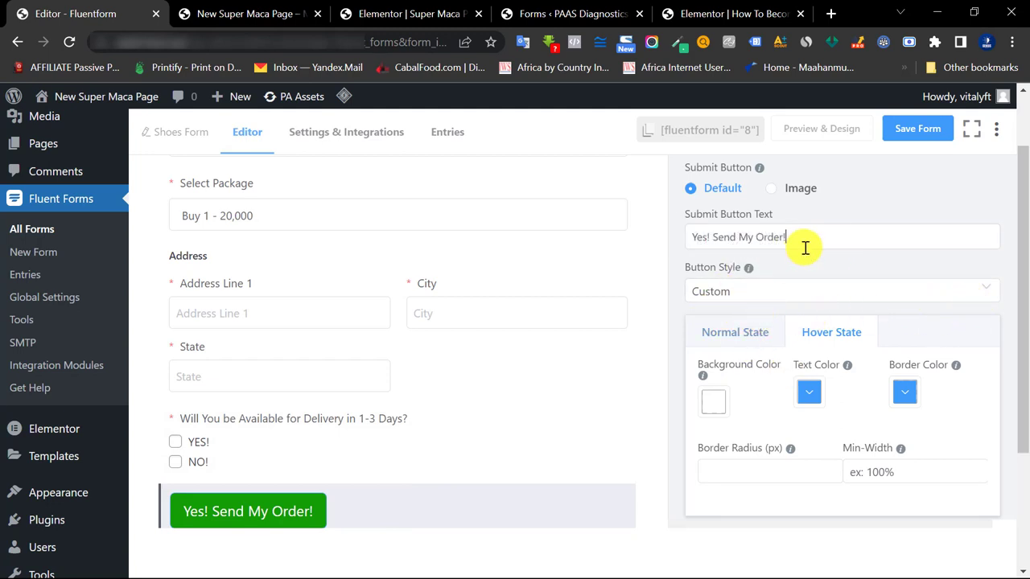
pyautogui.click(923, 129)
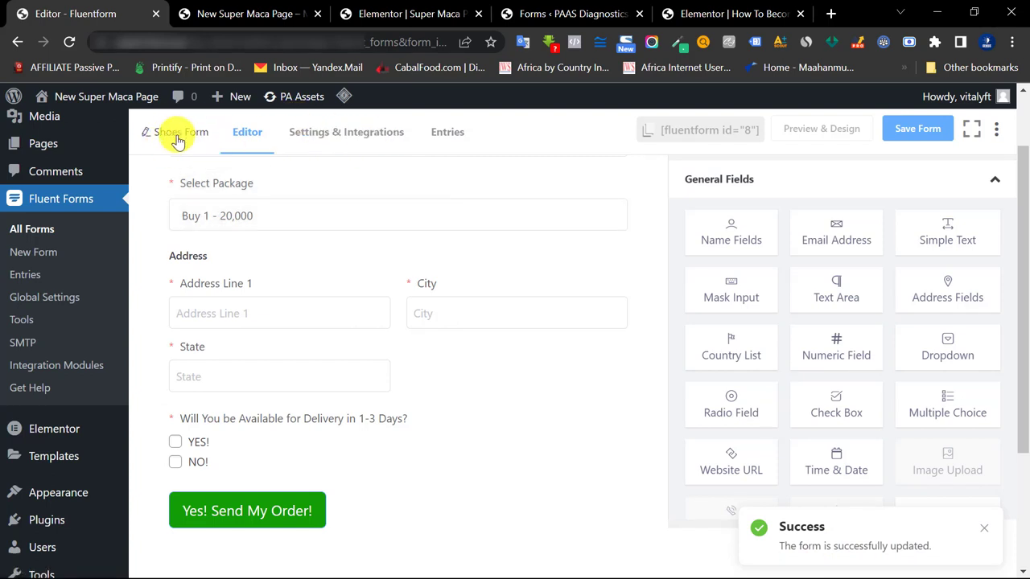
# - Look over the finished form fields, open the form's settings and read the same-page confirmation message
pyautogui.scroll(1, 245, 209)
pyautogui.scroll(4, 245, 209)
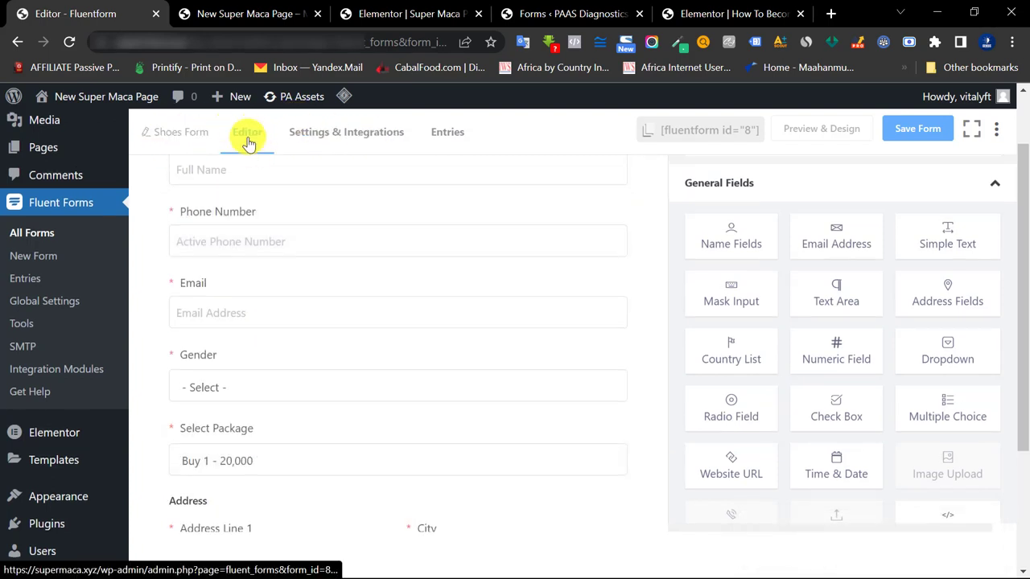
pyautogui.scroll(-2, 271, 292)
pyautogui.scroll(-3, 214, 362)
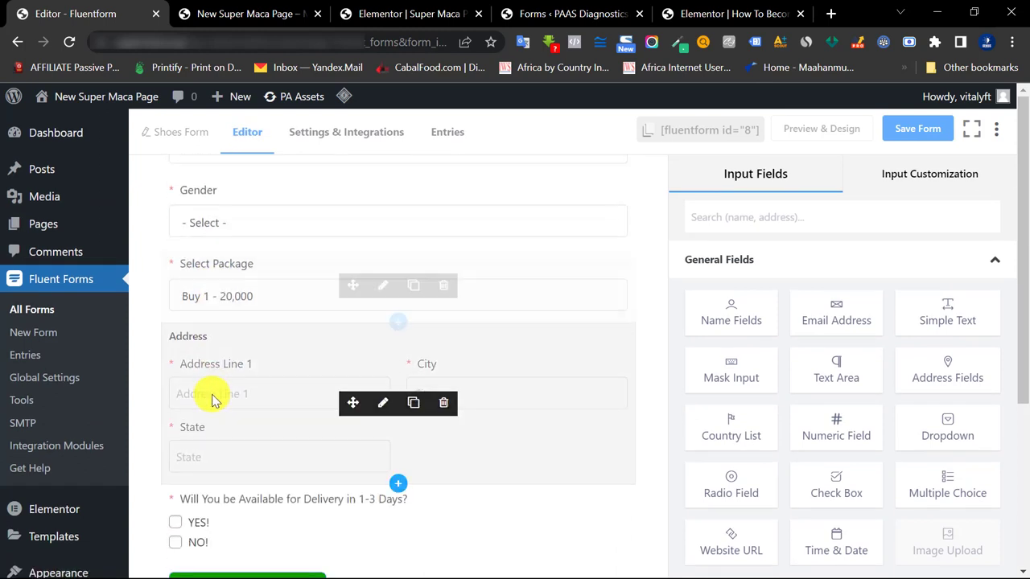
pyautogui.click(313, 137)
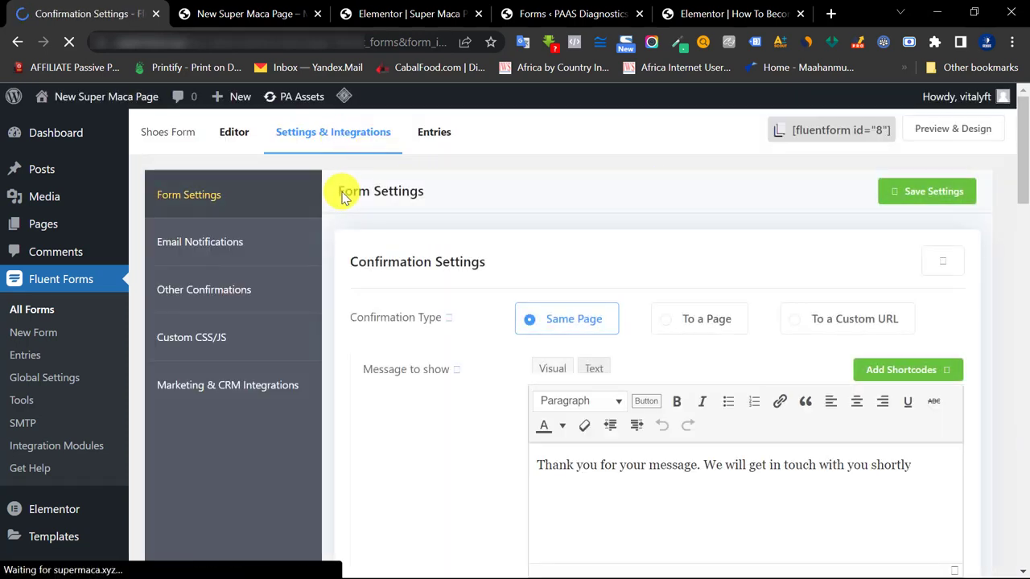
pyautogui.scroll(-2, 586, 273)
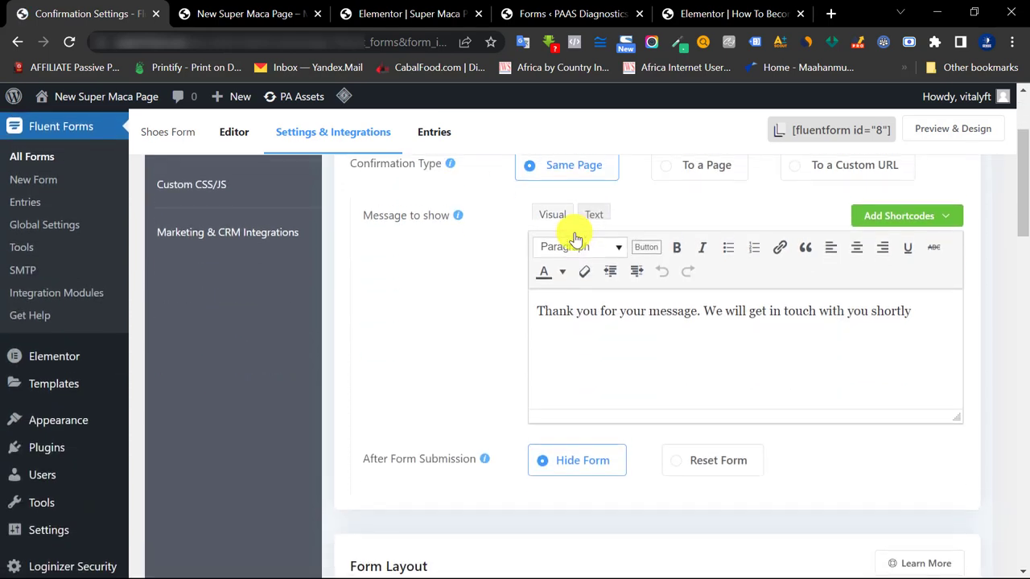
pyautogui.scroll(1, 574, 239)
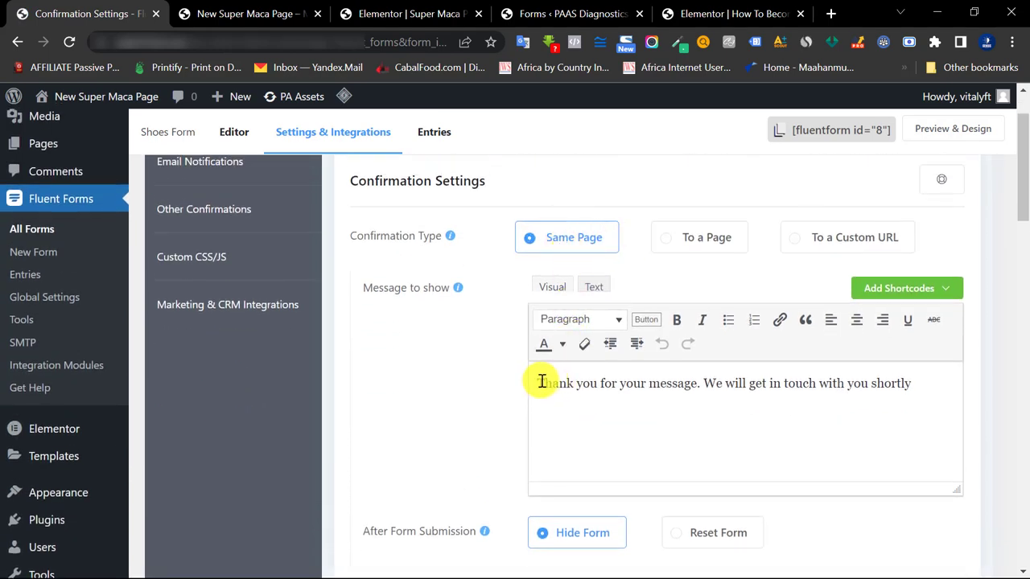
pyautogui.moveTo(538, 383); pyautogui.dragTo(697, 379)
pyautogui.click(921, 386)
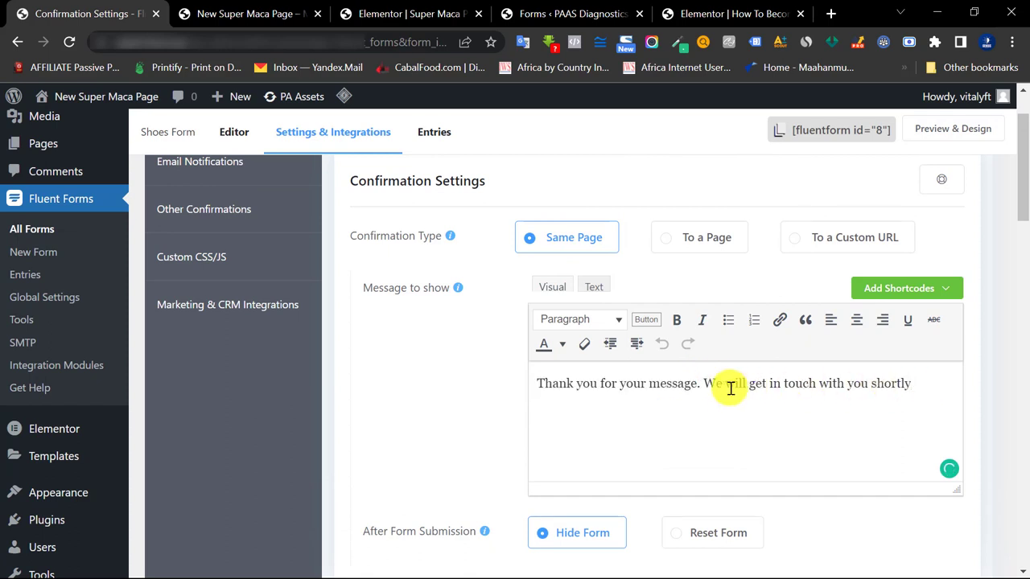
# - Try the To a Page confirmation type and check which pages can be selected
pyautogui.click(690, 240)
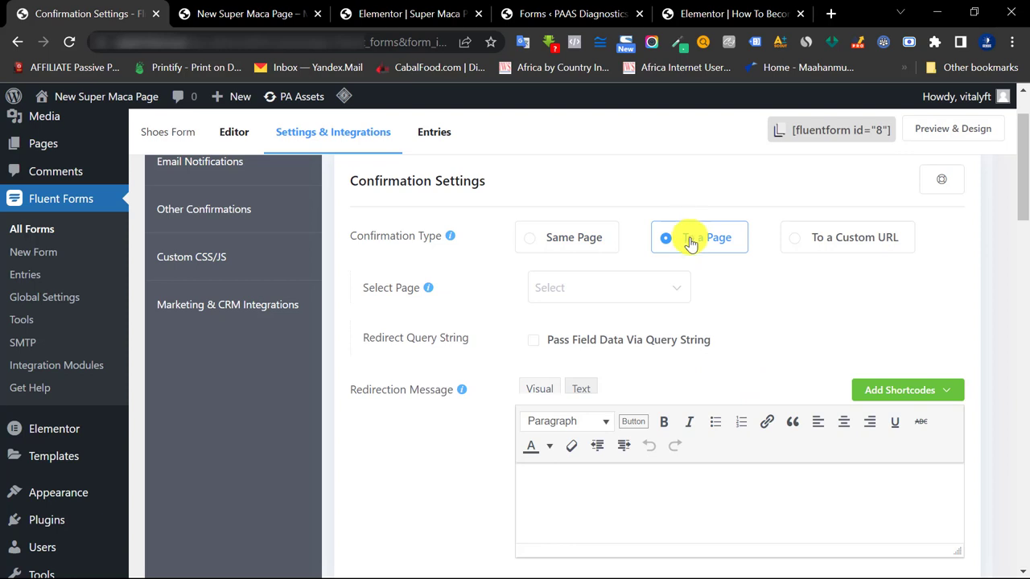
pyautogui.click(672, 288)
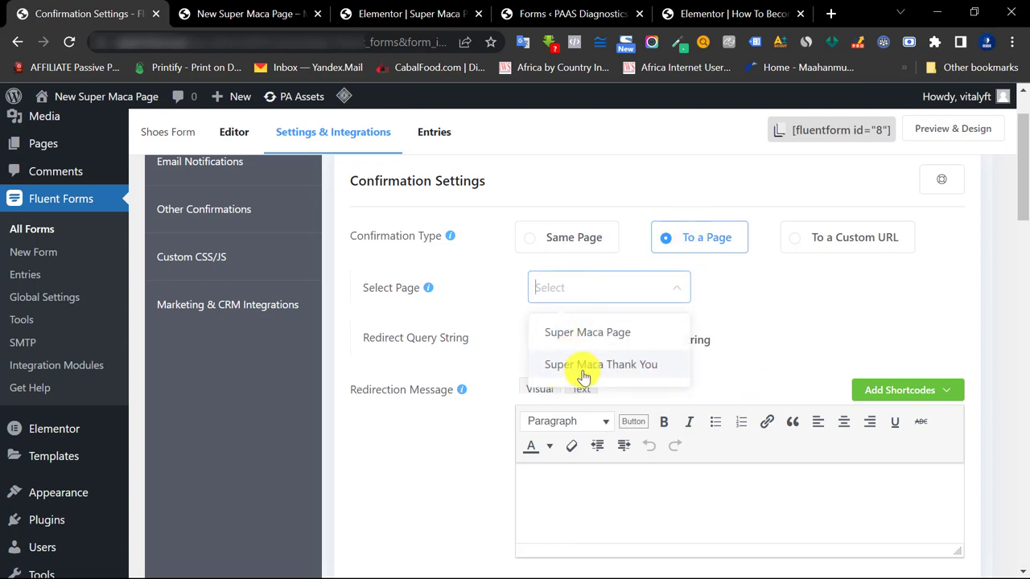
pyautogui.click(748, 291)
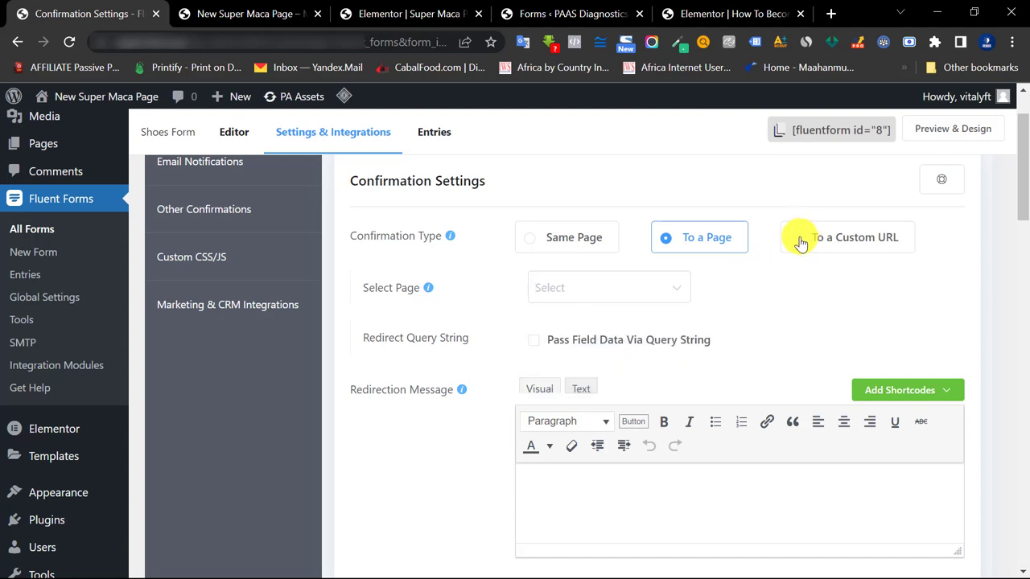
pyautogui.click(800, 243)
pyautogui.click(702, 284)
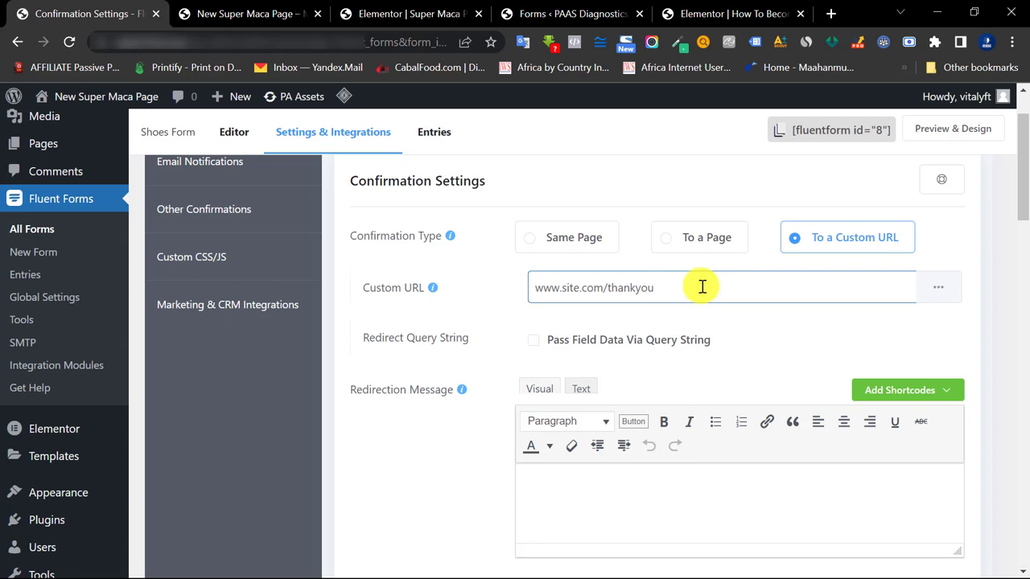
pyautogui.moveTo(684, 282); pyautogui.dragTo(540, 287)
pyautogui.scroll(1, 648, 290)
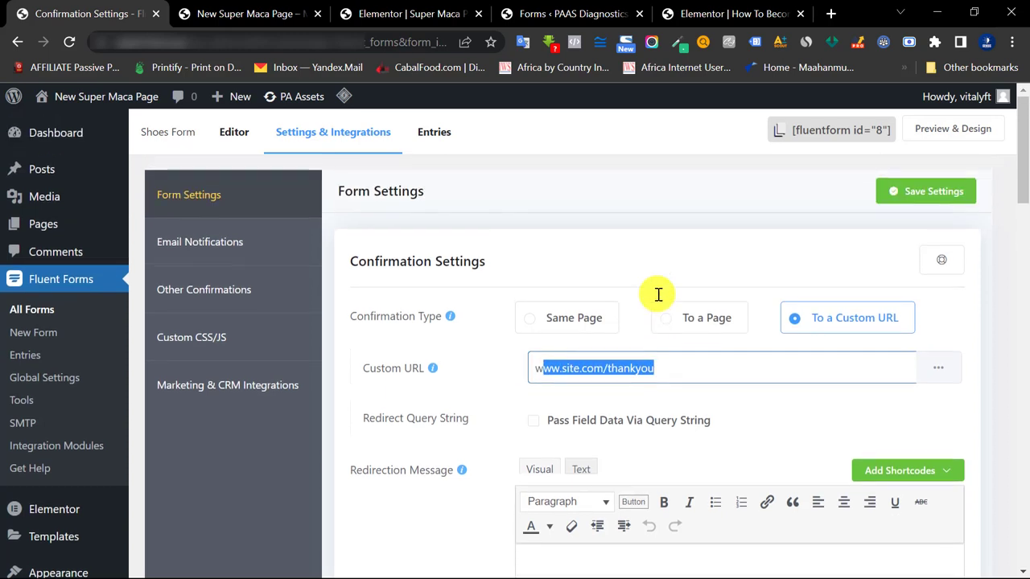
pyautogui.click(935, 190)
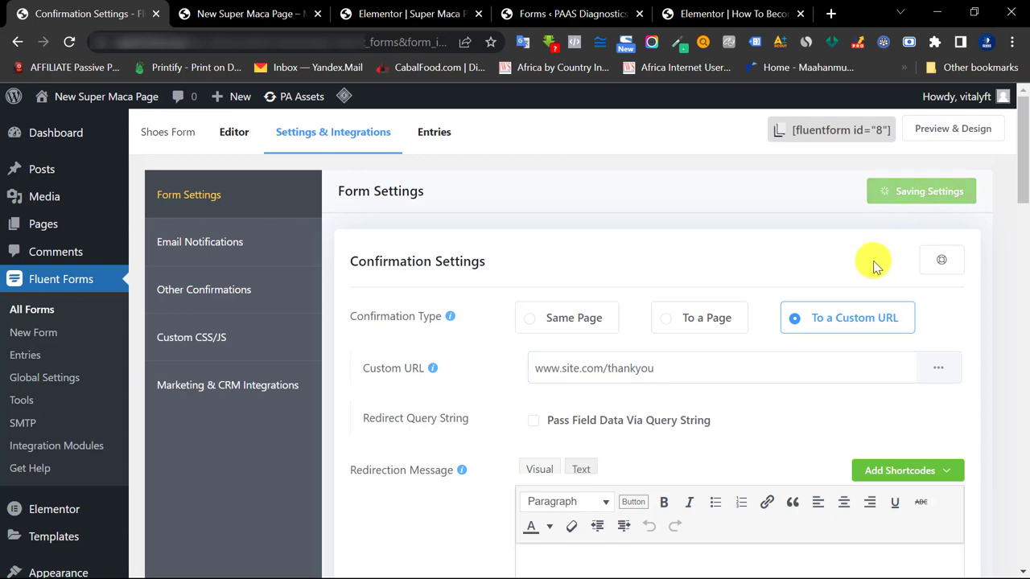
# - Review the form layout options and the scheduling and restriction settings
pyautogui.scroll(-2, 775, 310)
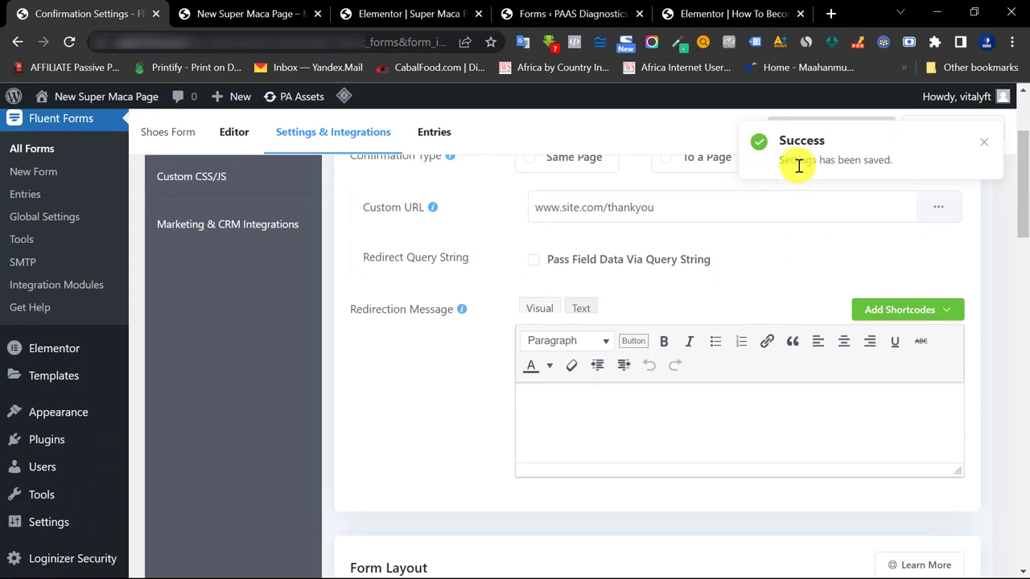
pyautogui.scroll(2, 774, 335)
pyautogui.scroll(-5, 740, 329)
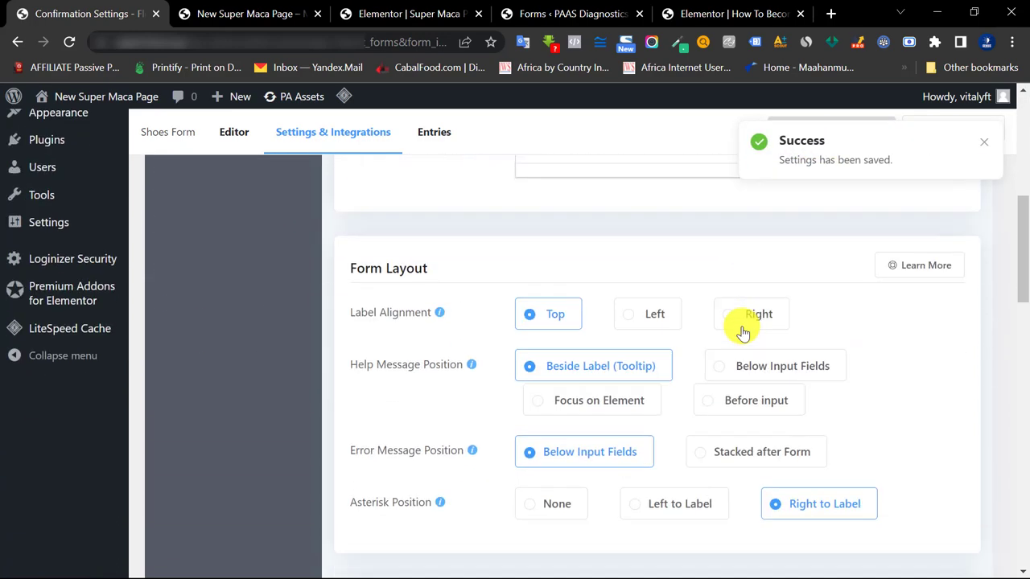
pyautogui.scroll(-1, 741, 332)
pyautogui.scroll(1, 482, 282)
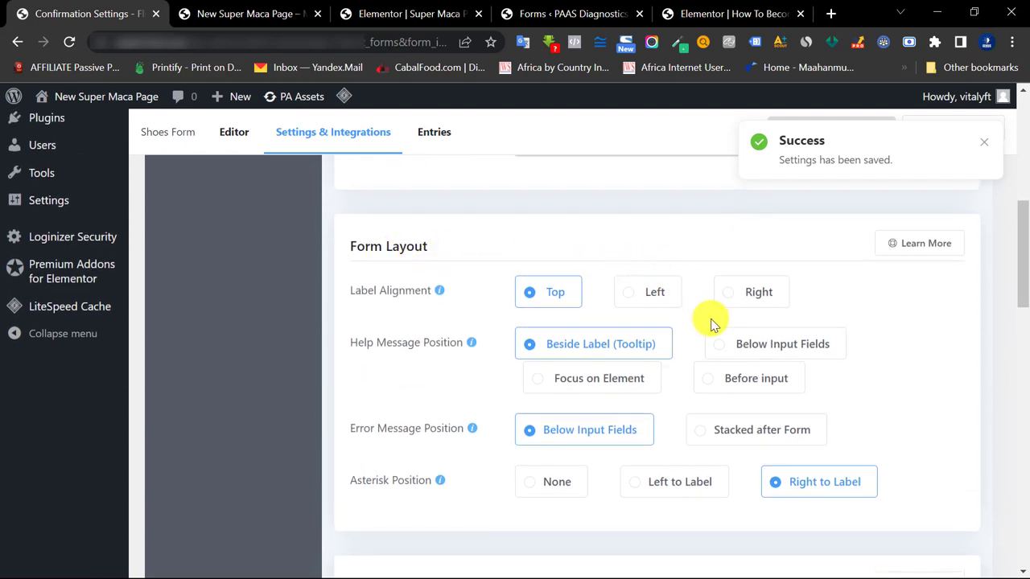
pyautogui.scroll(-4, 707, 341)
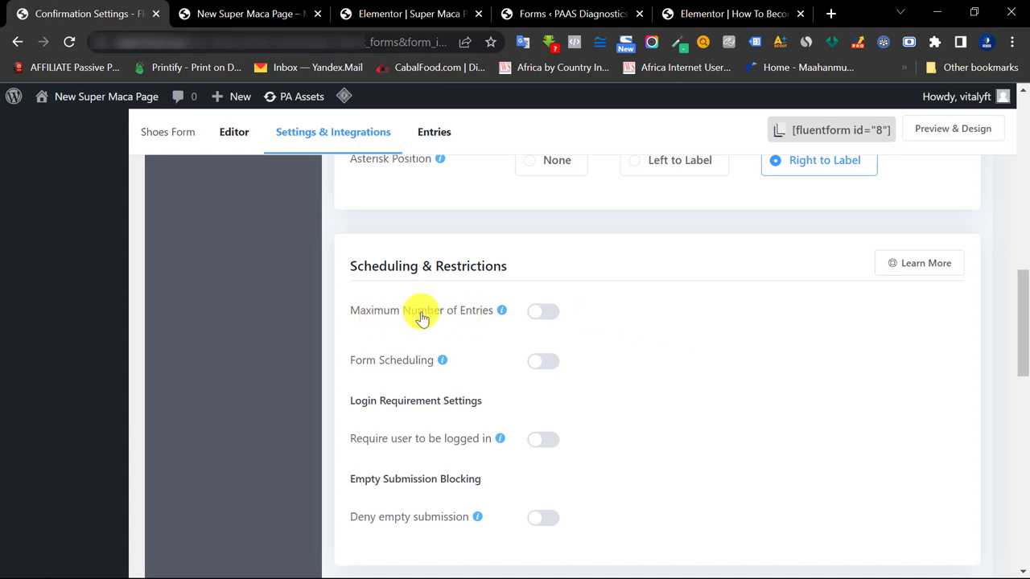
# - Try limiting the maximum number of entries to 1 Per User (IP Address Based), and switch the limit off again
pyautogui.moveTo(467, 319)
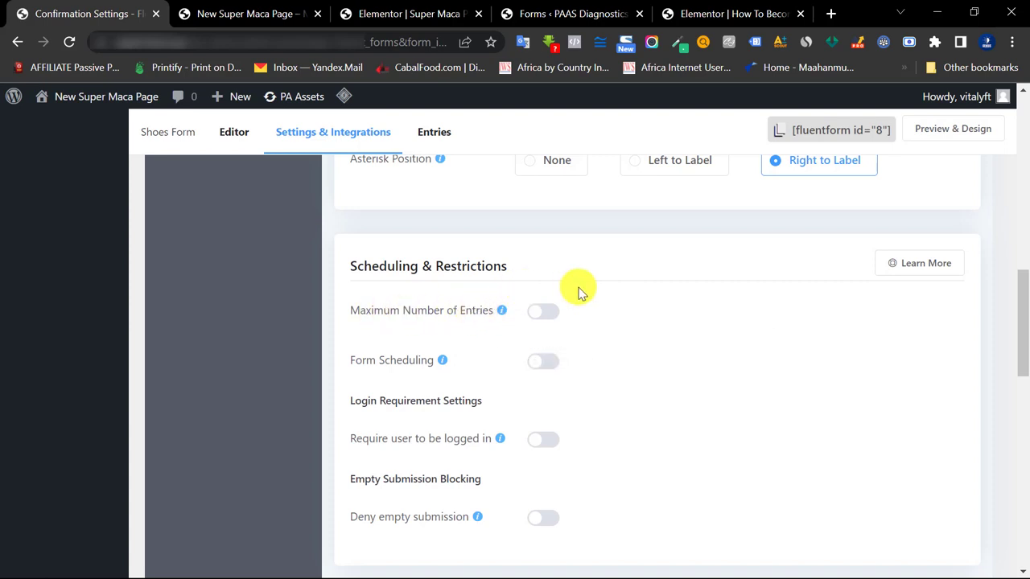
pyautogui.click(550, 318)
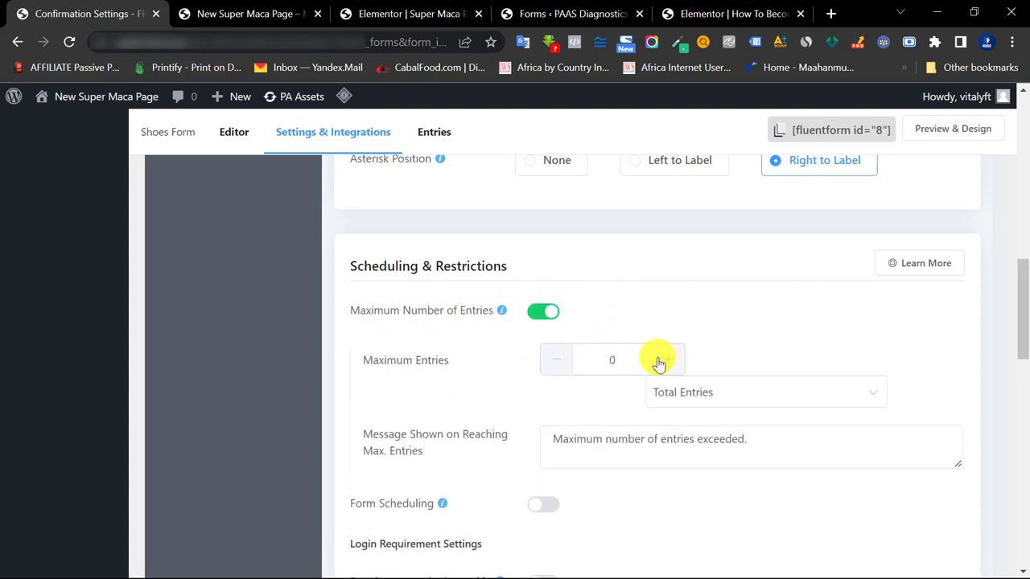
pyautogui.click(671, 369)
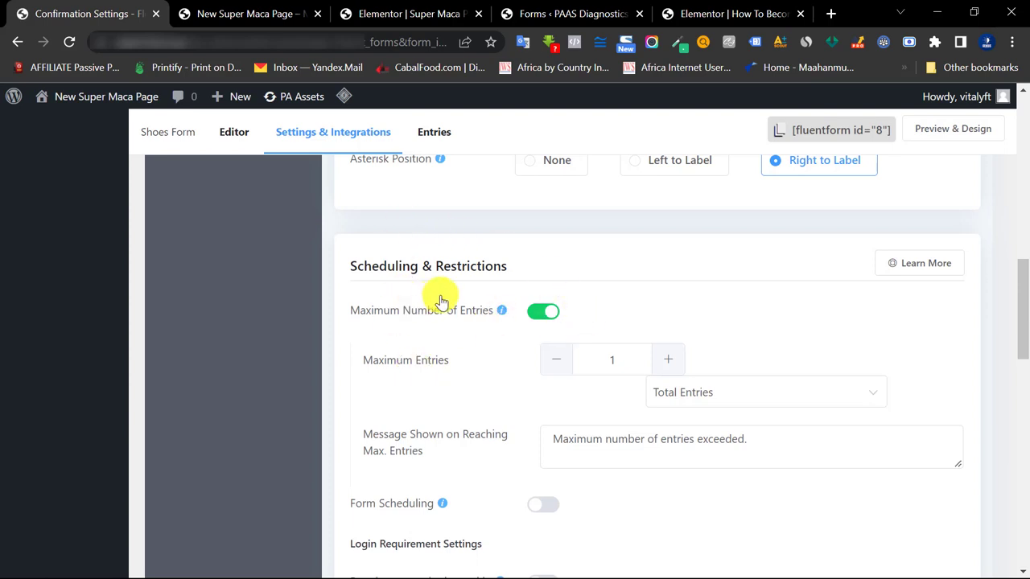
pyautogui.click(731, 393)
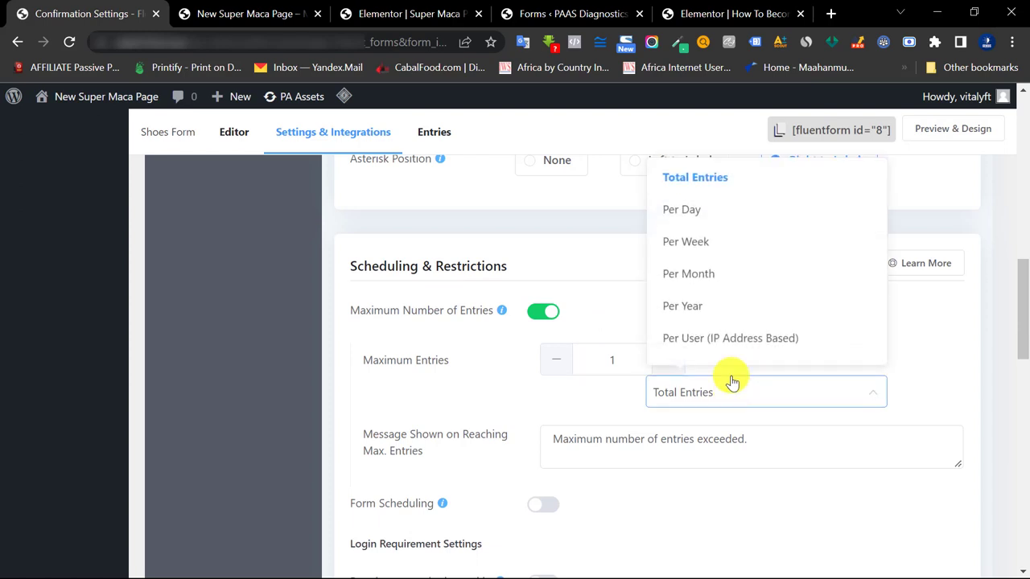
pyautogui.click(745, 337)
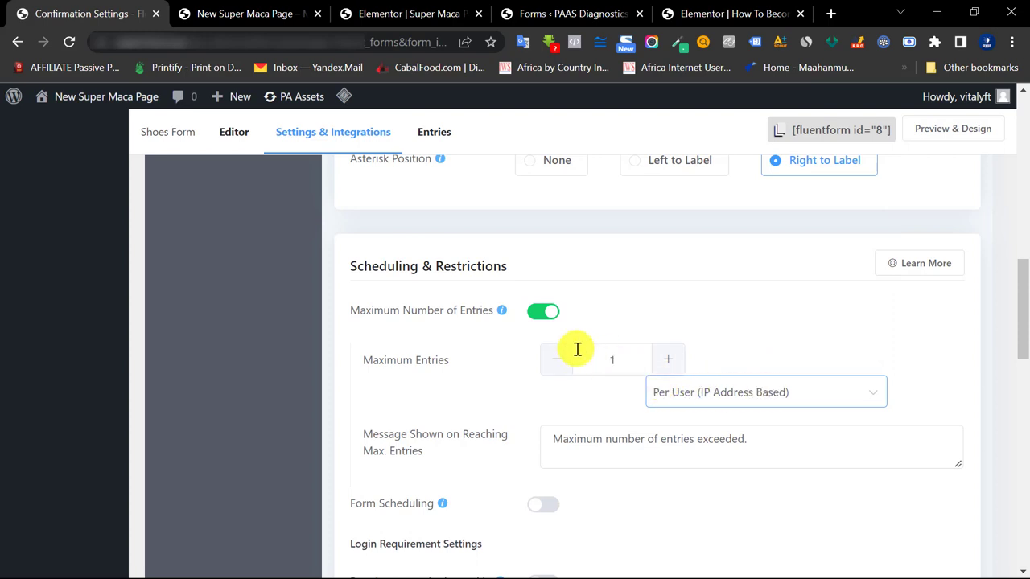
pyautogui.click(541, 313)
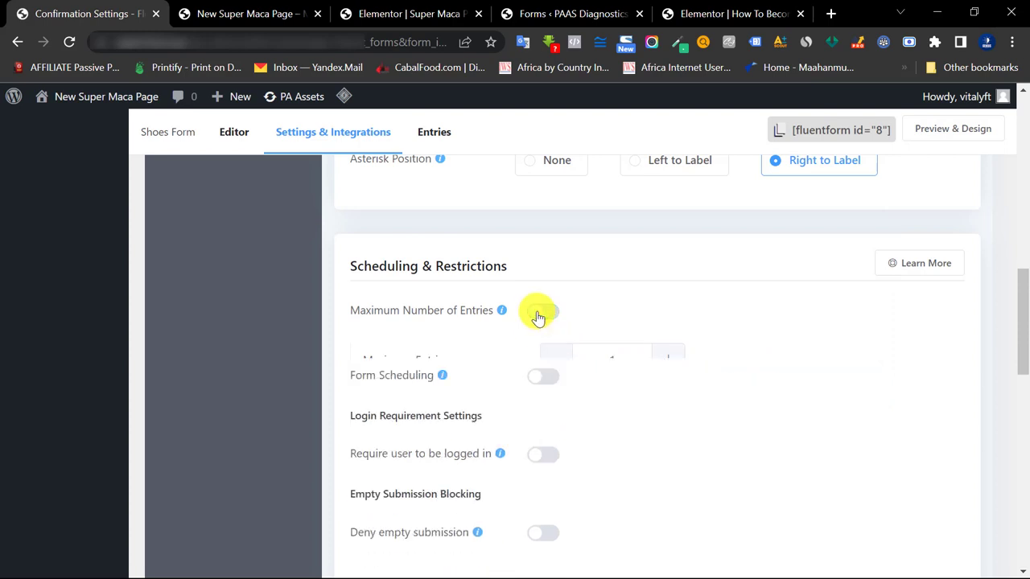
# - Examine the remaining form settings, from form scheduling through the compliance and extra CSS class options
pyautogui.scroll(-1, 603, 310)
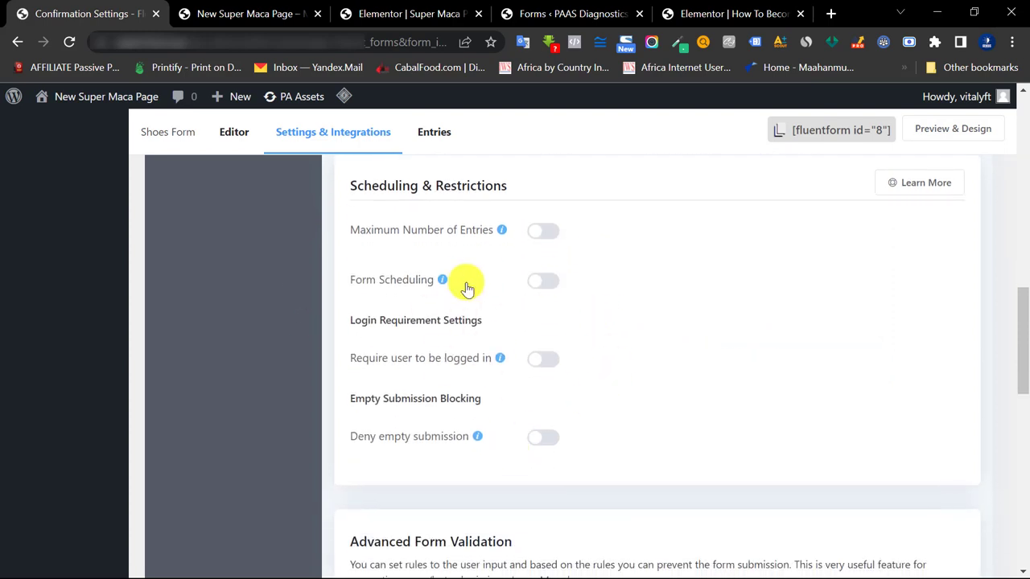
pyautogui.scroll(-9, 467, 288)
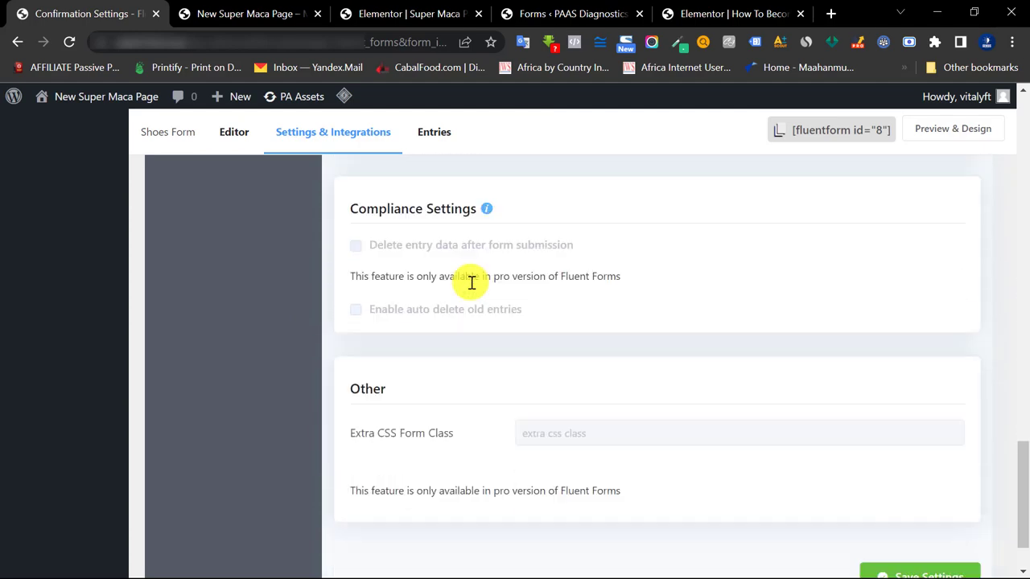
pyautogui.scroll(-1, 472, 281)
pyautogui.scroll(10, 501, 333)
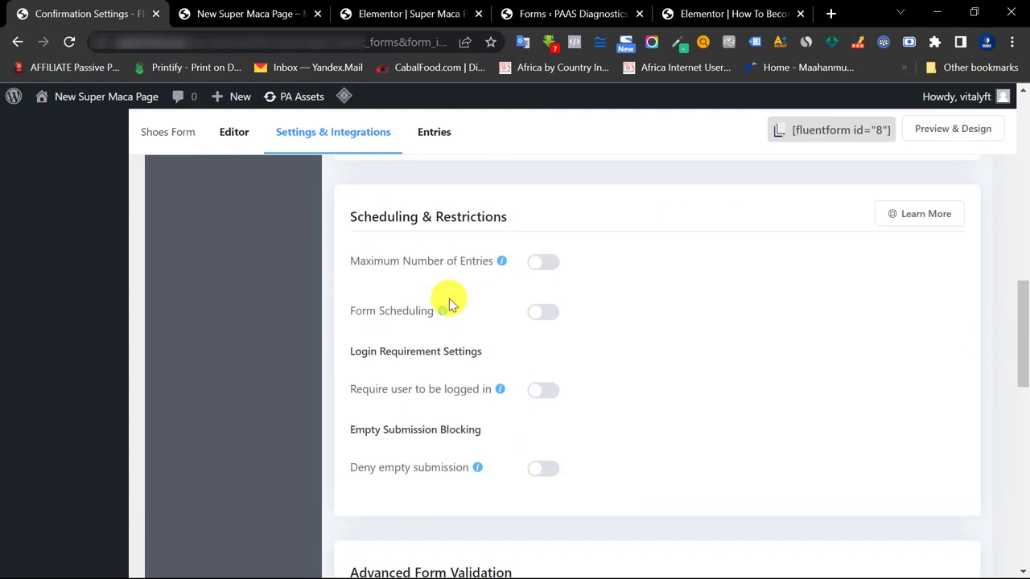
pyautogui.scroll(10, 449, 304)
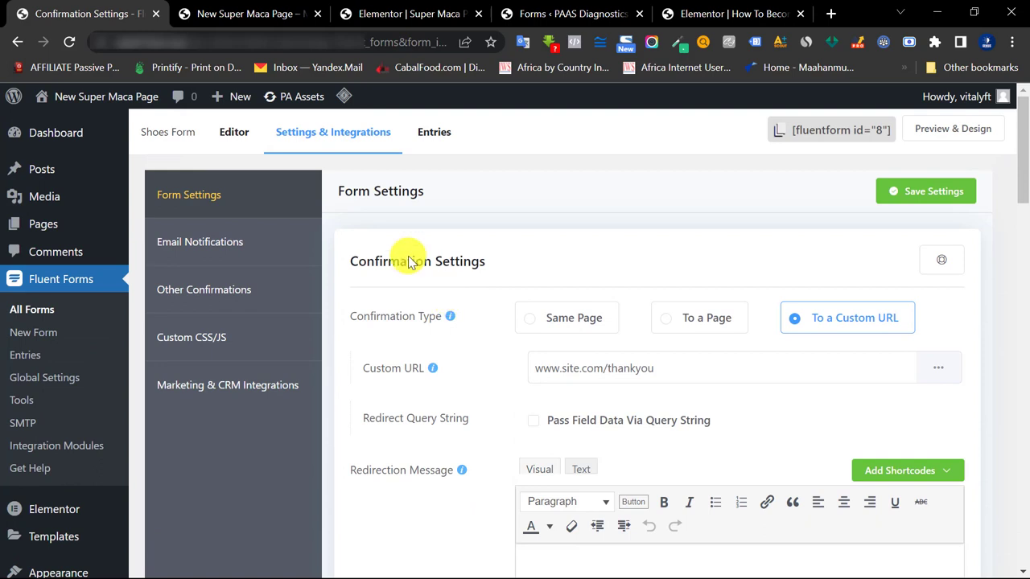
# - Open the form's admin email notification for editing and rename it New Shoe Order
pyautogui.click(194, 243)
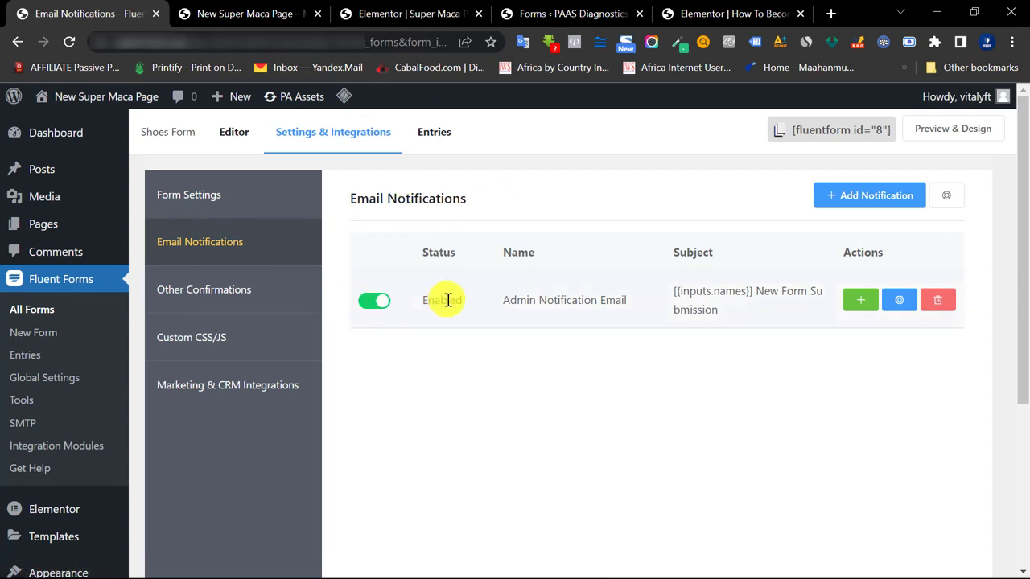
pyautogui.click(901, 300)
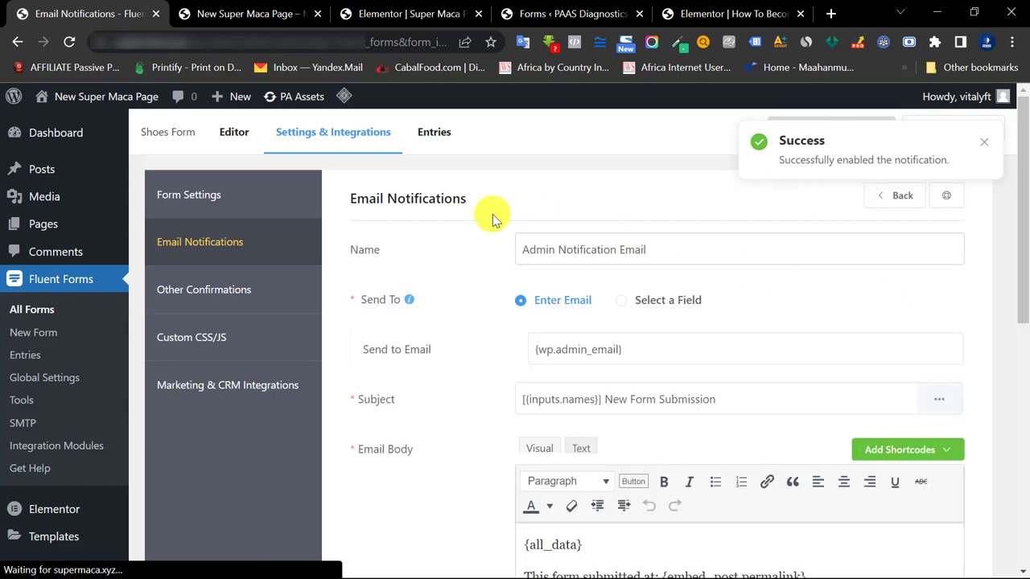
pyautogui.moveTo(683, 255); pyautogui.dragTo(517, 251)
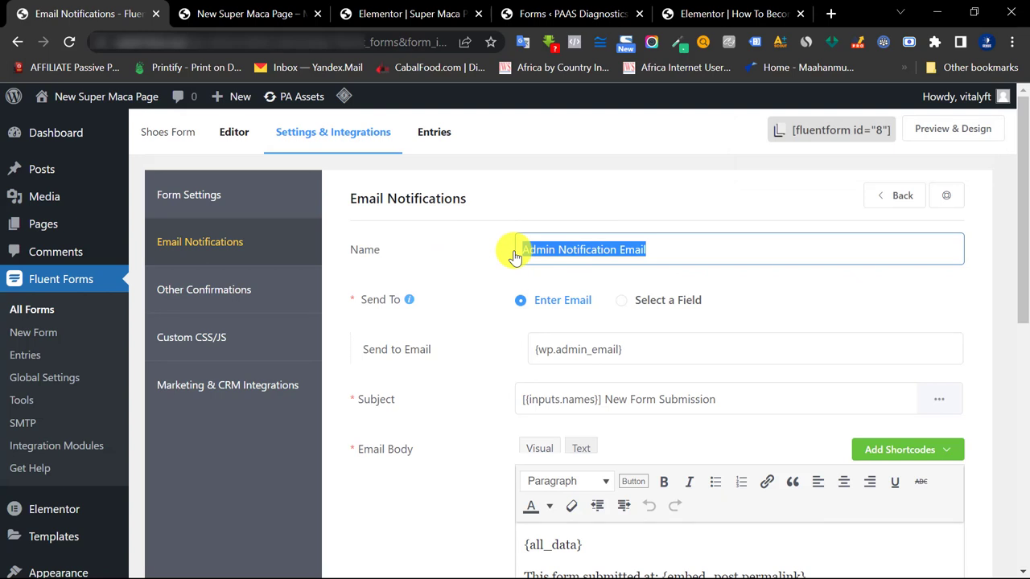
pyautogui.write('New Shoe Order')
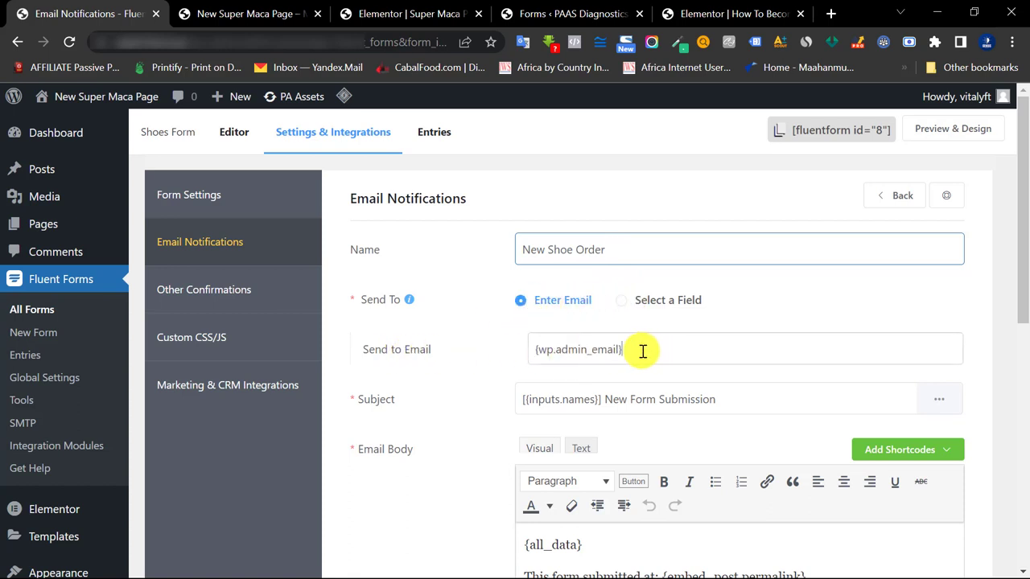
# - Replace the admin email shortcode in the notification's Send to Email field with the recipient's email address
pyautogui.moveTo(642, 350); pyautogui.dragTo(552, 354)
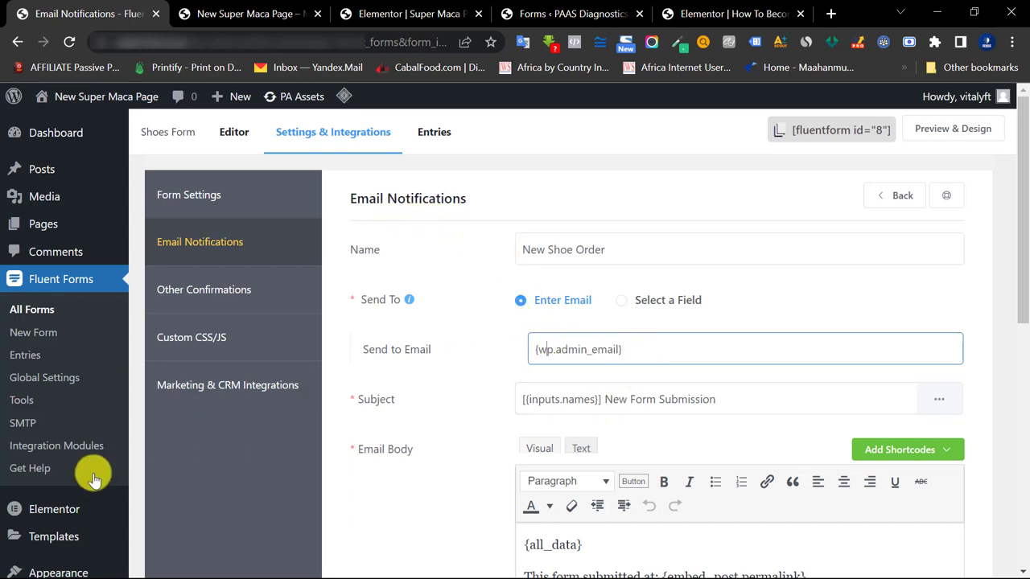
pyautogui.scroll(-2, 88, 469)
pyautogui.scroll(-1, 33, 486)
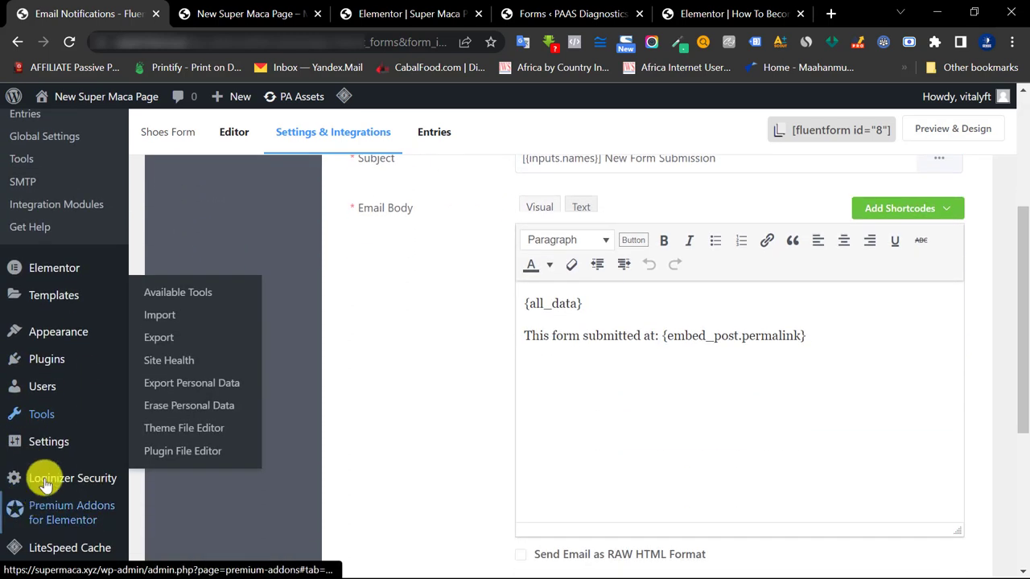
pyautogui.moveTo(36, 440)
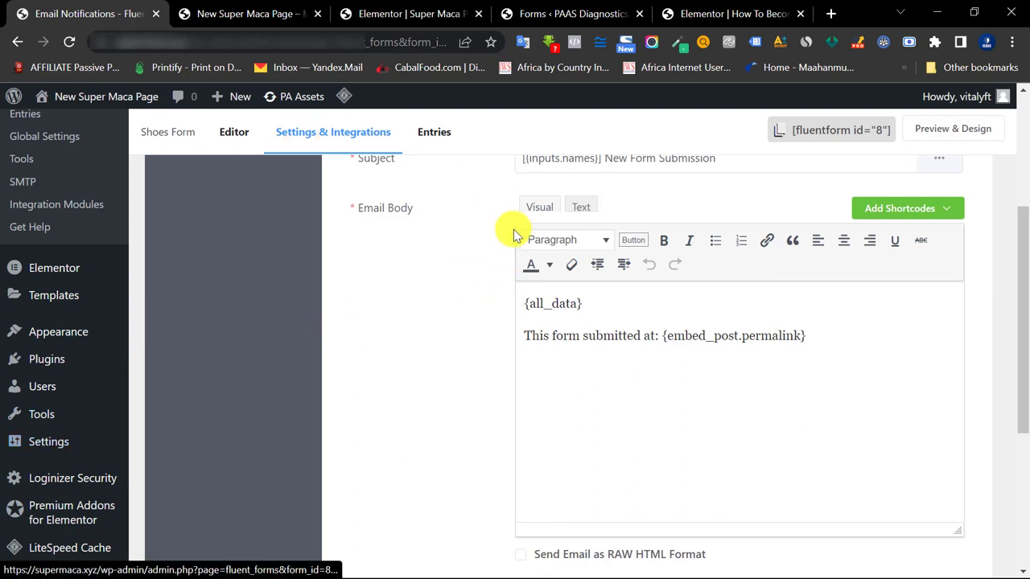
pyautogui.scroll(2, 460, 321)
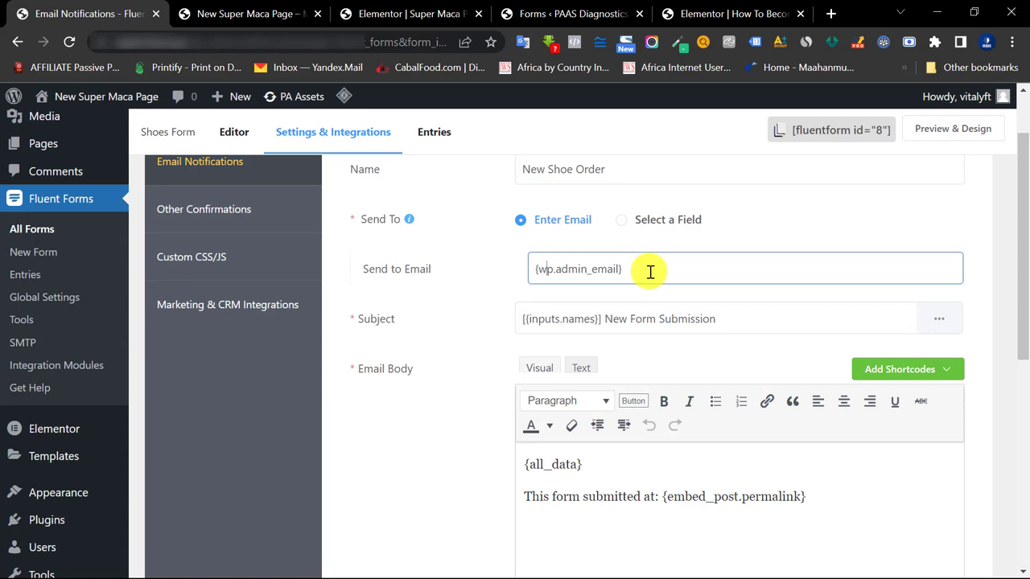
pyautogui.moveTo(650, 272); pyautogui.dragTo(519, 282)
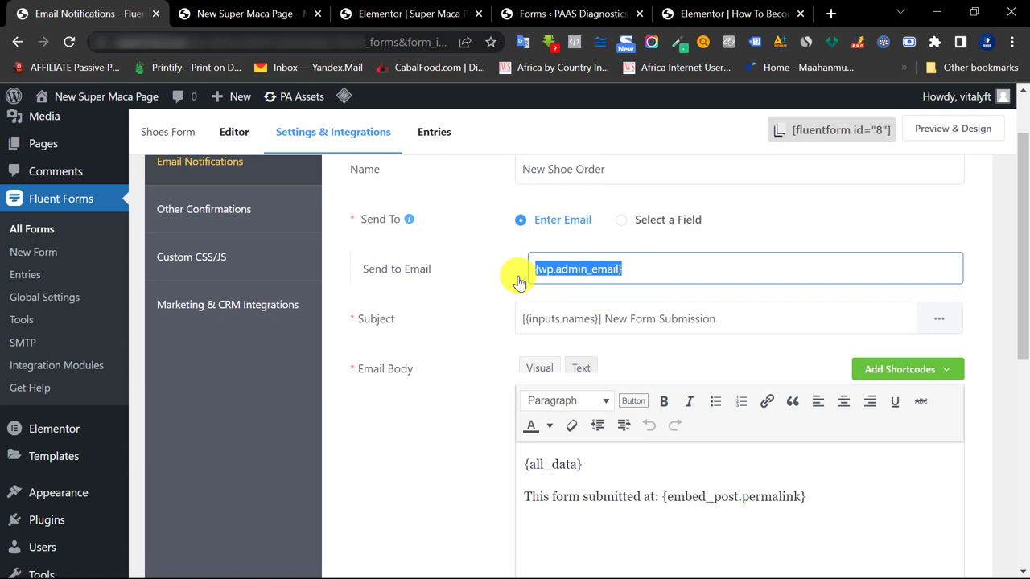
pyautogui.write('youremail@gmail.com')
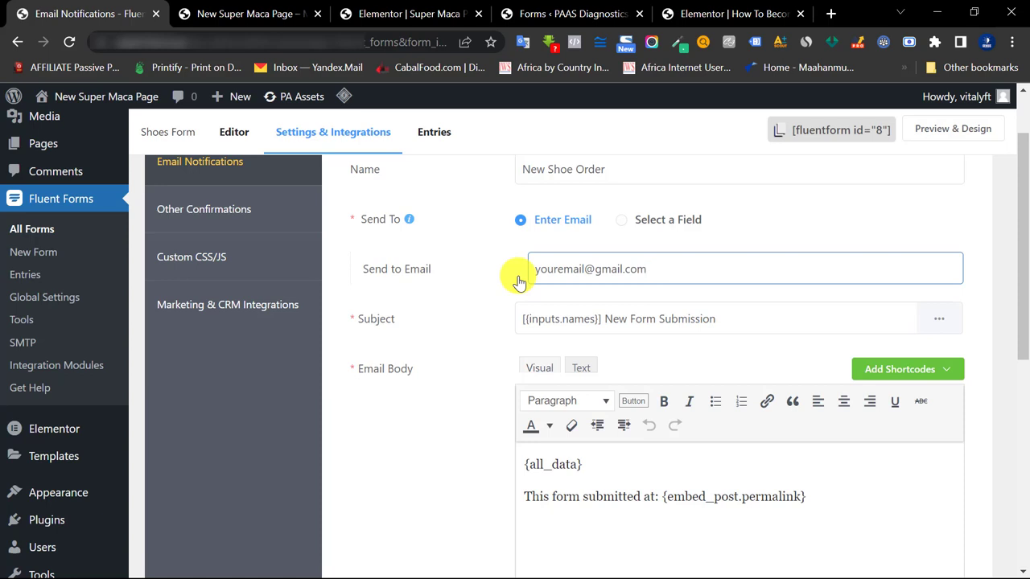
pyautogui.moveTo(570, 257); pyautogui.dragTo(534, 254)
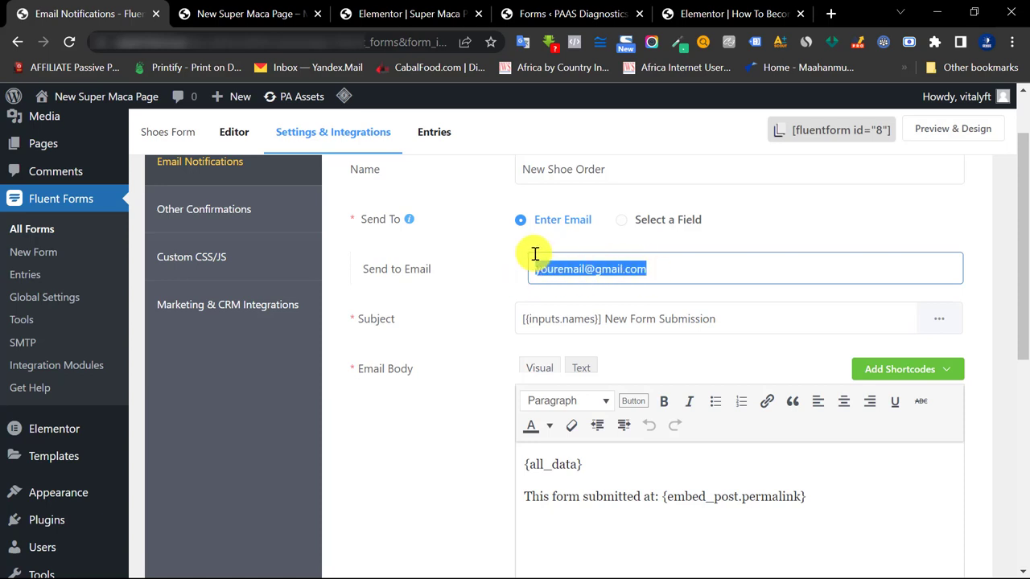
pyautogui.click(570, 299)
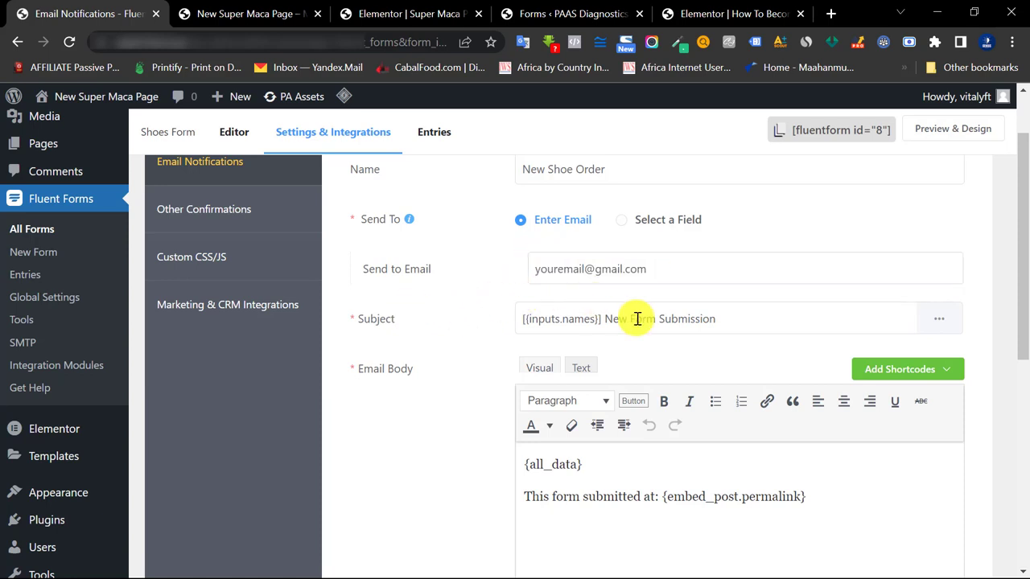
# - Set the notification's subject to New Shoe Order, matching the notification name
pyautogui.moveTo(609, 169); pyautogui.dragTo(533, 168)
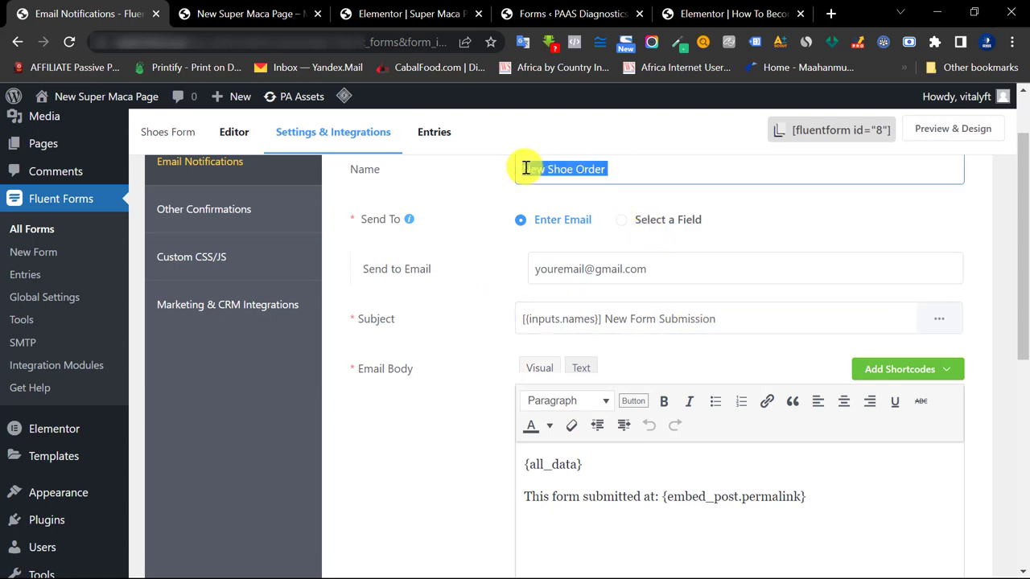
pyautogui.moveTo(717, 319); pyautogui.dragTo(510, 319)
pyautogui.write('New Shoe Order')
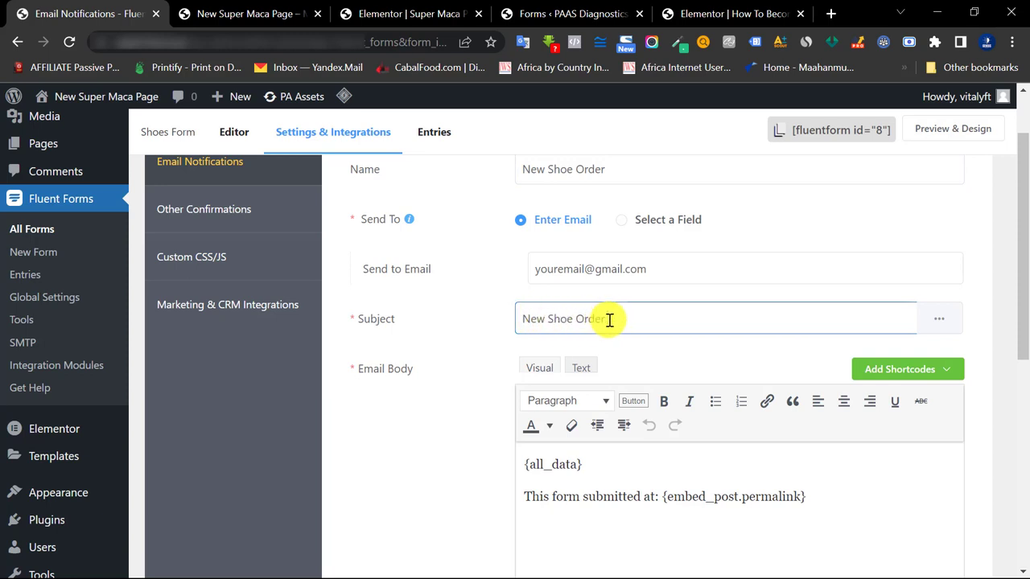
# - Examine the email body's {all_data} and {embed_post.permalink} shortcodes and the notification's remaining options
pyautogui.scroll(-1, 674, 382)
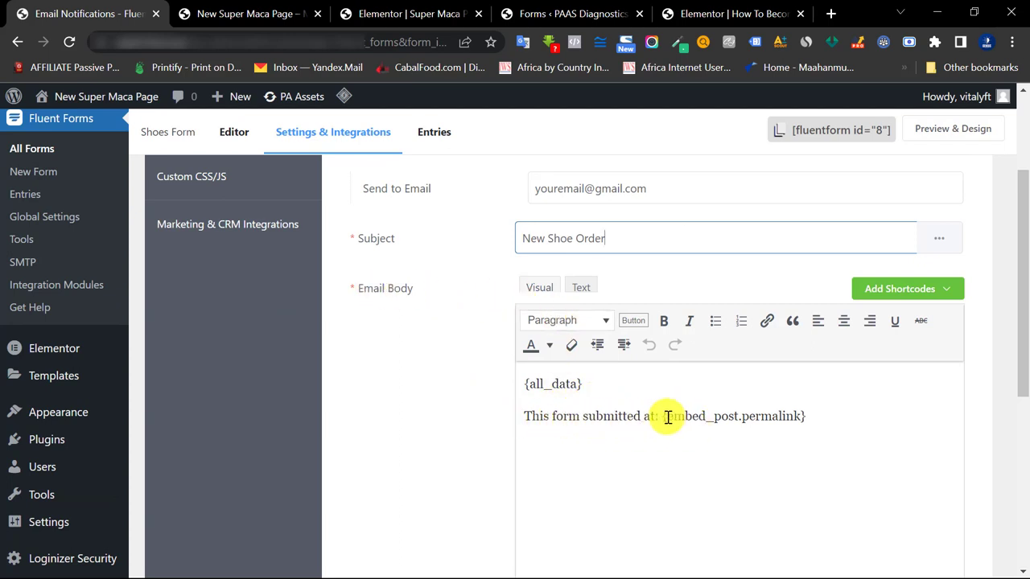
pyautogui.moveTo(809, 415); pyautogui.dragTo(665, 416)
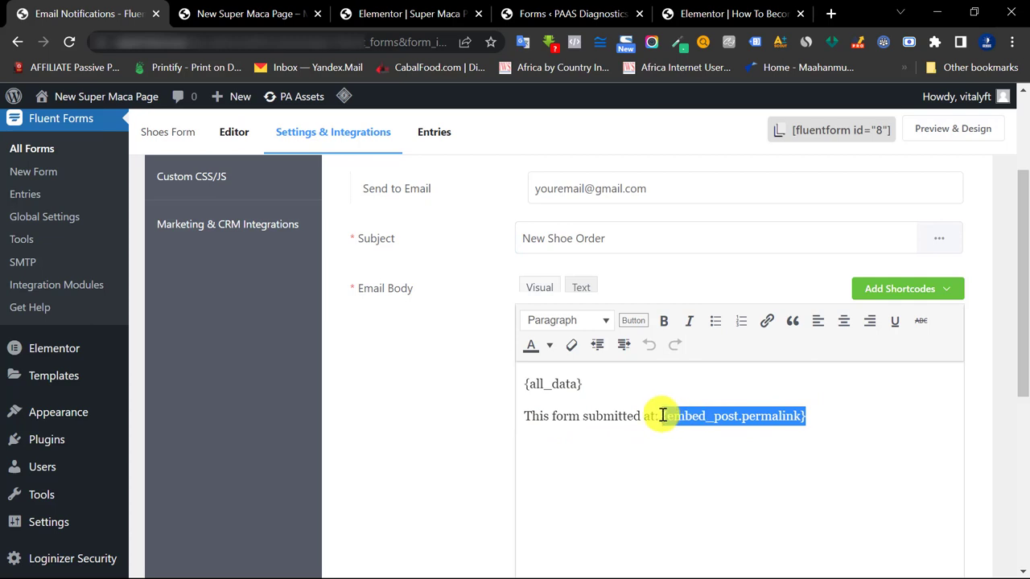
pyautogui.click(872, 422)
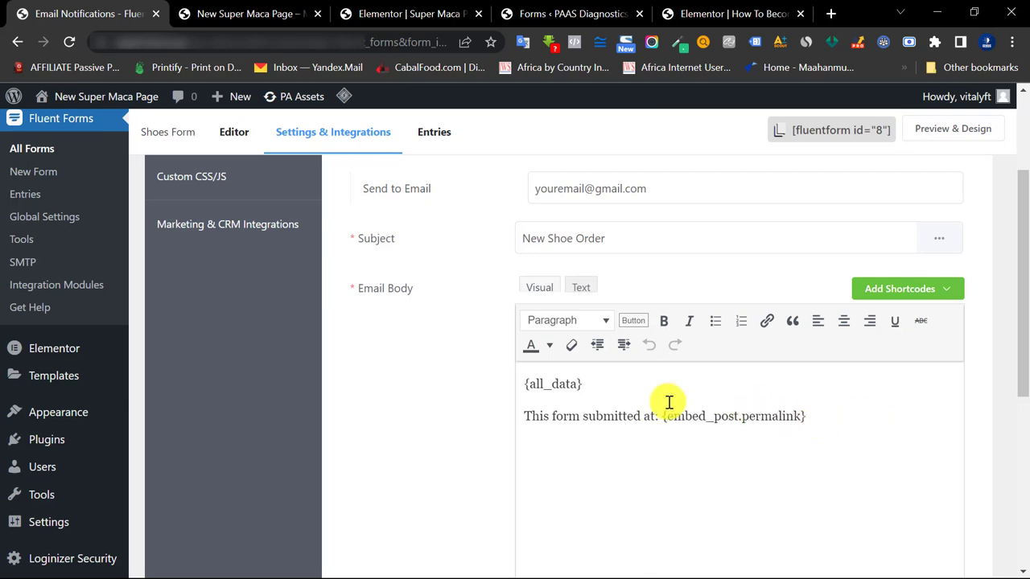
pyautogui.moveTo(591, 394); pyautogui.dragTo(519, 386)
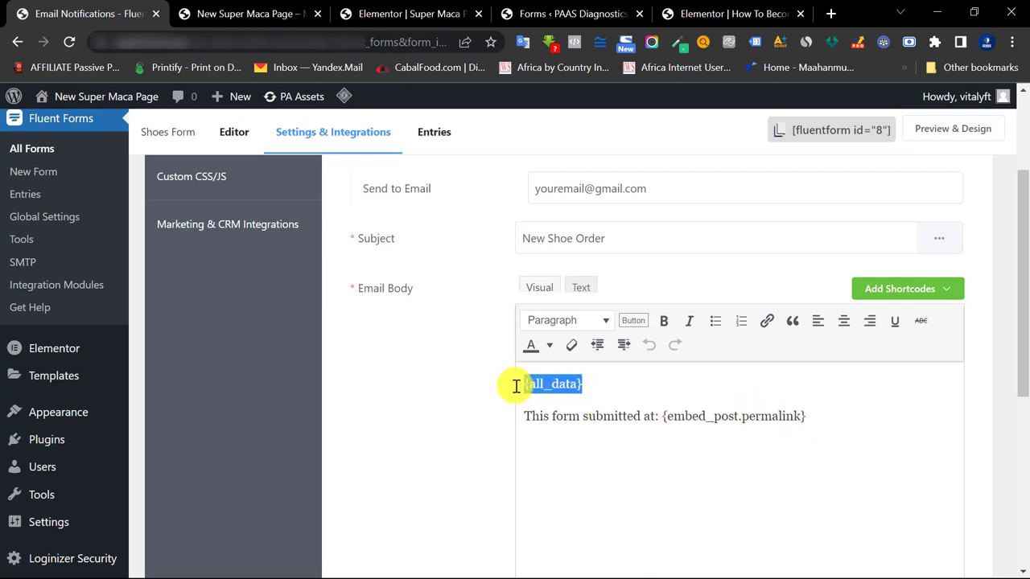
pyautogui.scroll(2, 437, 379)
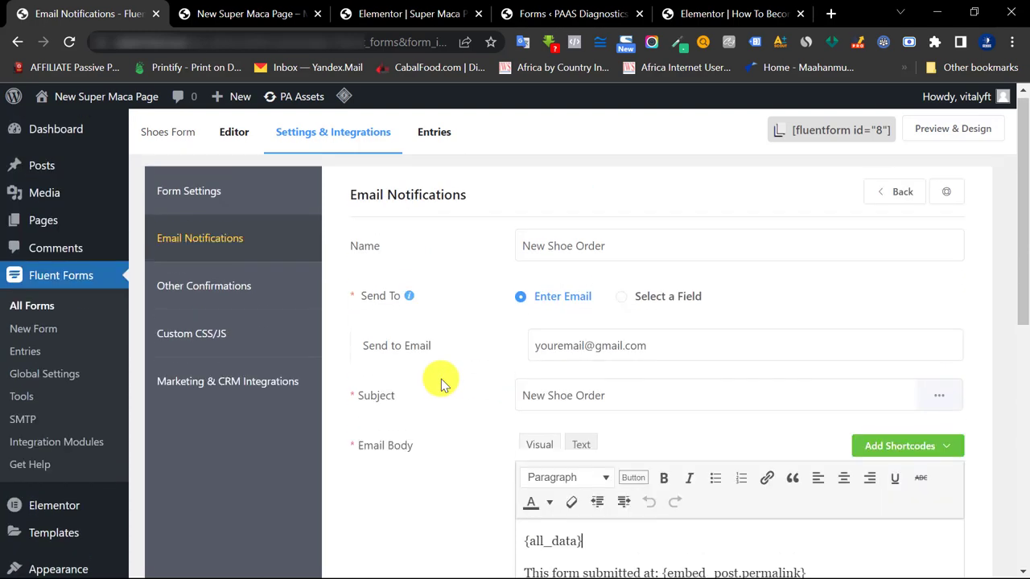
pyautogui.scroll(-5, 608, 378)
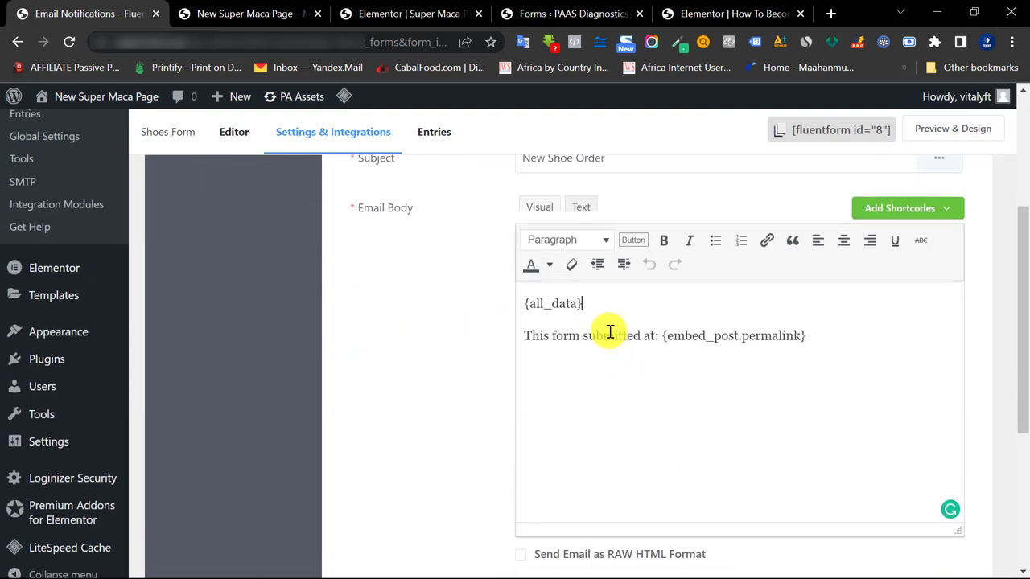
pyautogui.scroll(-2, 538, 341)
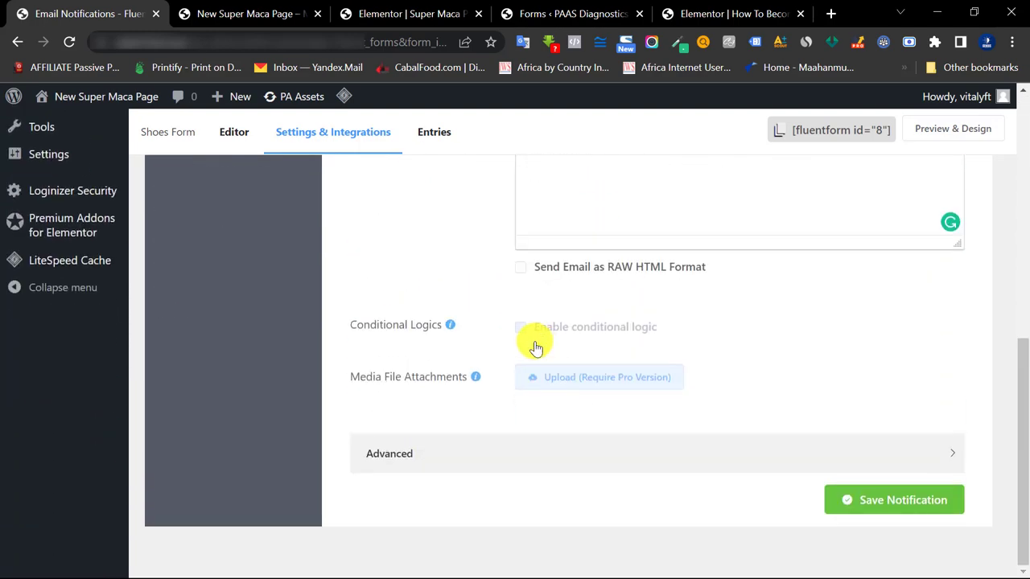
pyautogui.scroll(6, 547, 349)
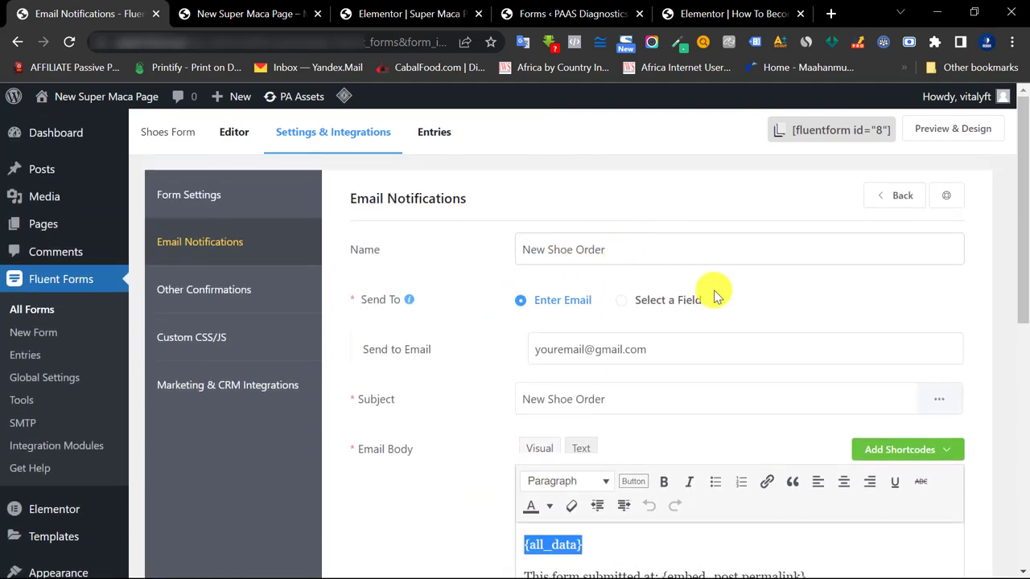
# - Save the New Shoe Order email notification
pyautogui.scroll(-5, 715, 292)
pyautogui.scroll(-1, 716, 292)
pyautogui.click(859, 494)
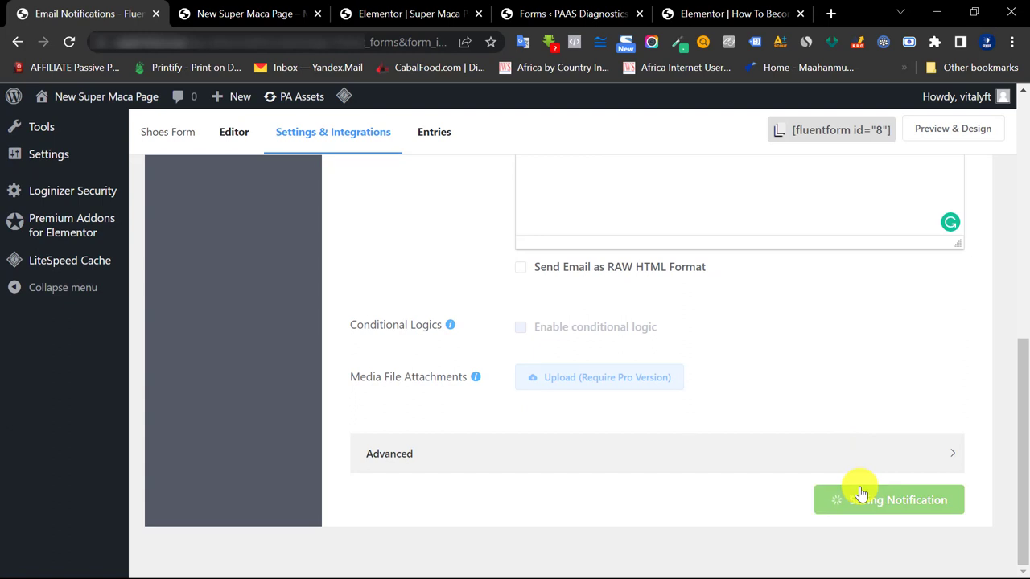
pyautogui.scroll(4, 719, 429)
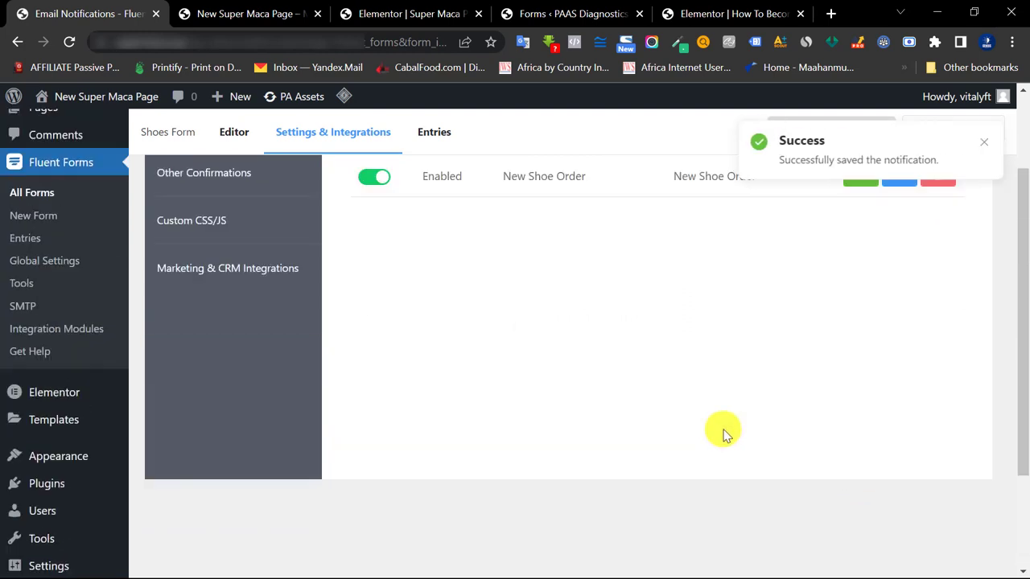
pyautogui.scroll(1, 547, 398)
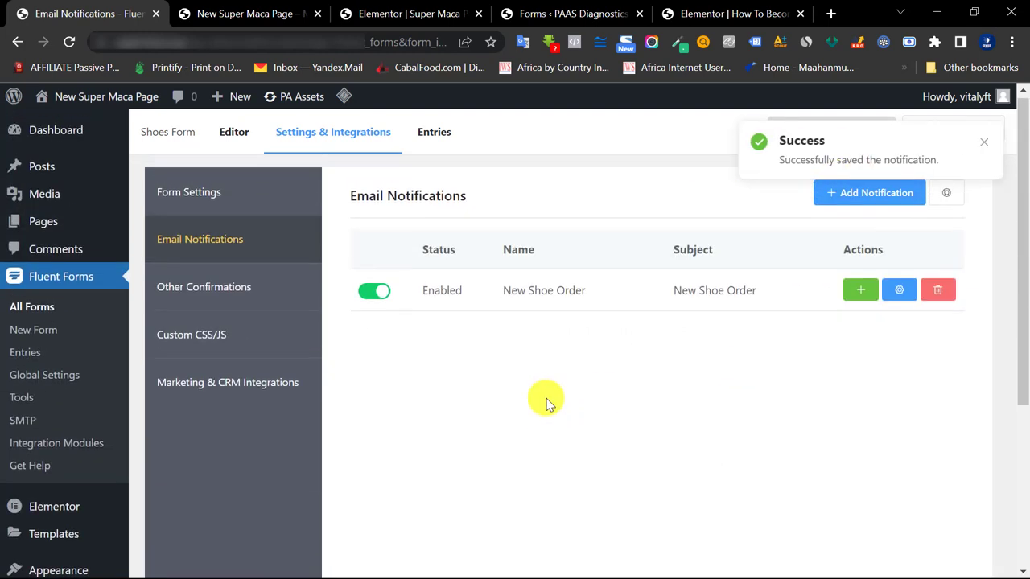
# - Look over the form's Other Confirmations and Entries pages and return to the form editor
pyautogui.click(209, 297)
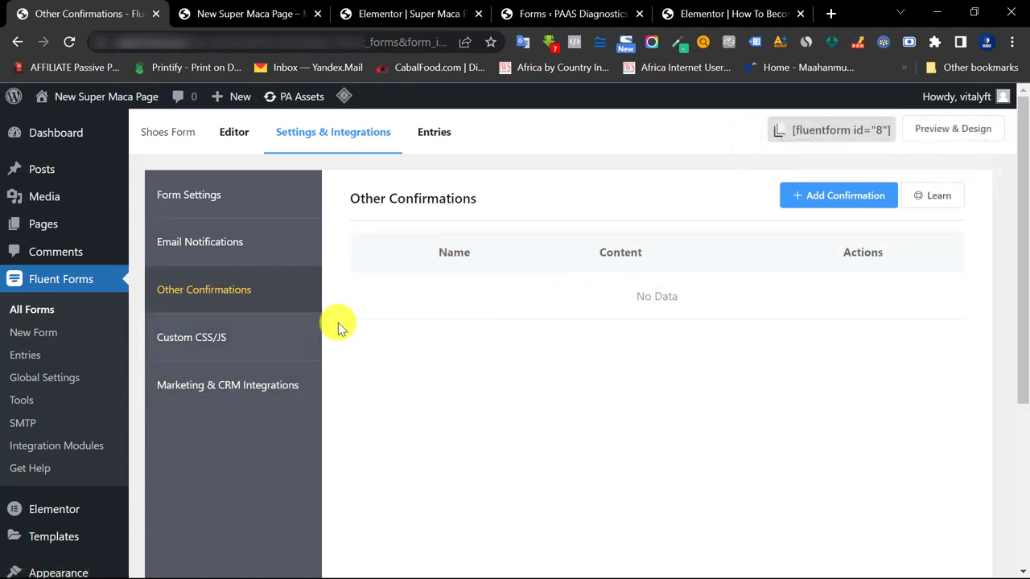
pyautogui.click(447, 138)
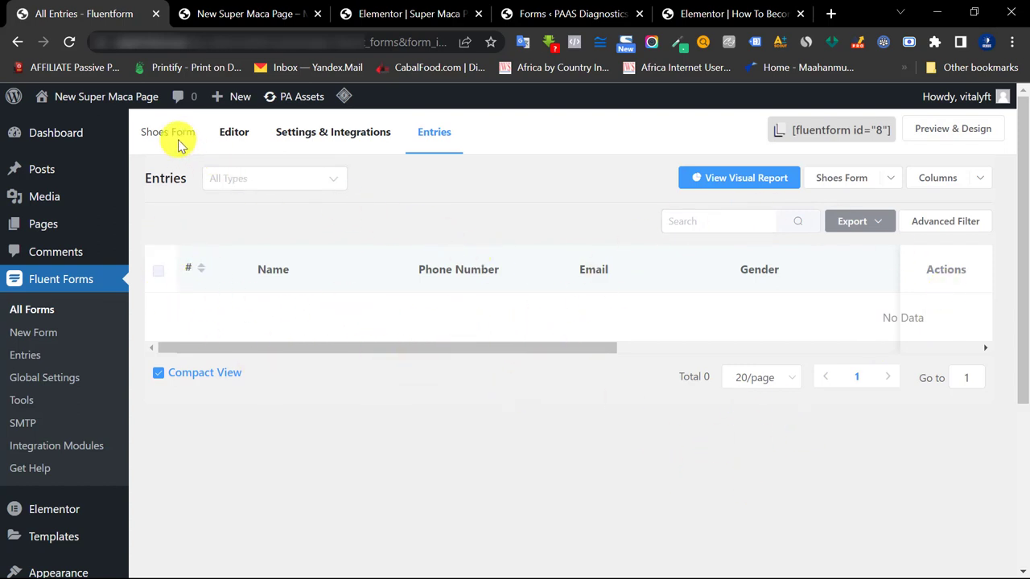
pyautogui.click(222, 135)
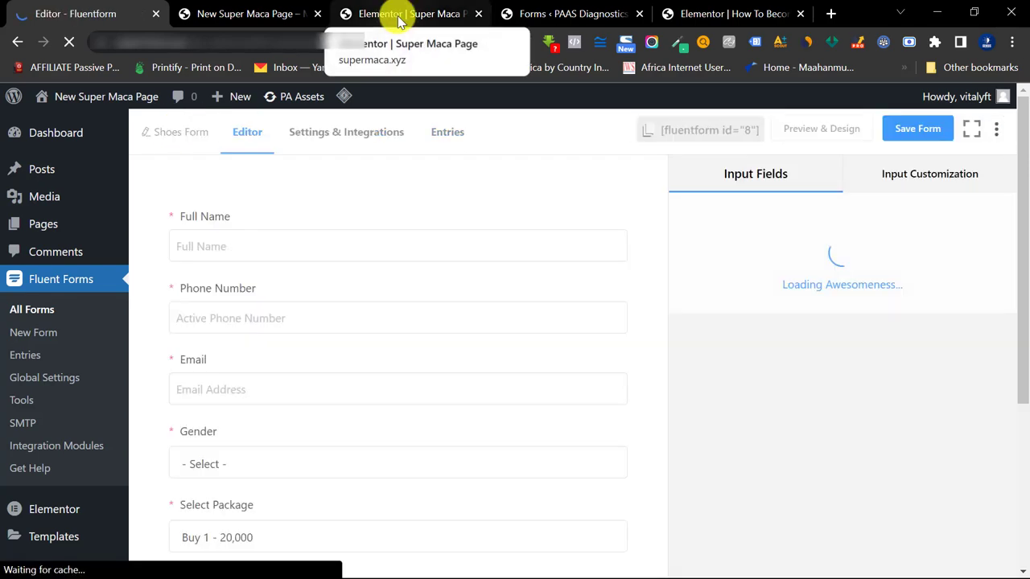
# - Switch to the Super Maca Page in Elementor and examine the ORDER NOW! section with its embedded order form
pyautogui.click(402, 14)
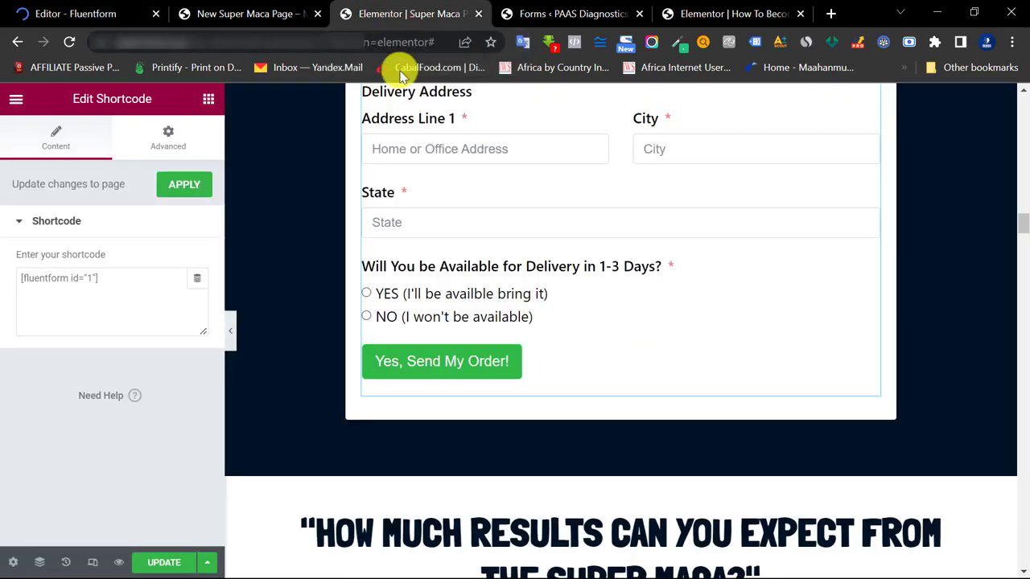
pyautogui.scroll(5, 510, 223)
pyautogui.scroll(3, 538, 223)
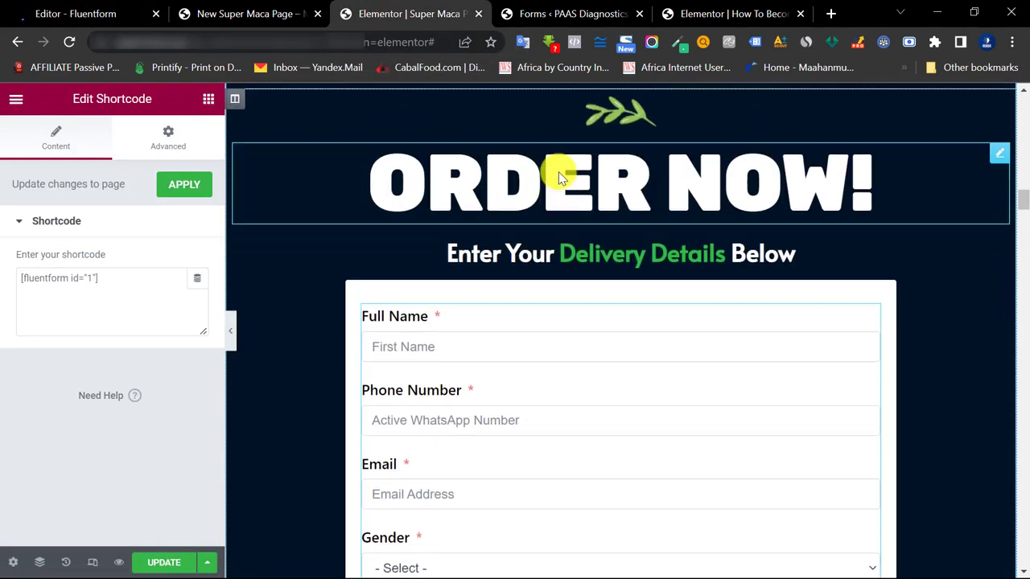
pyautogui.click(115, 16)
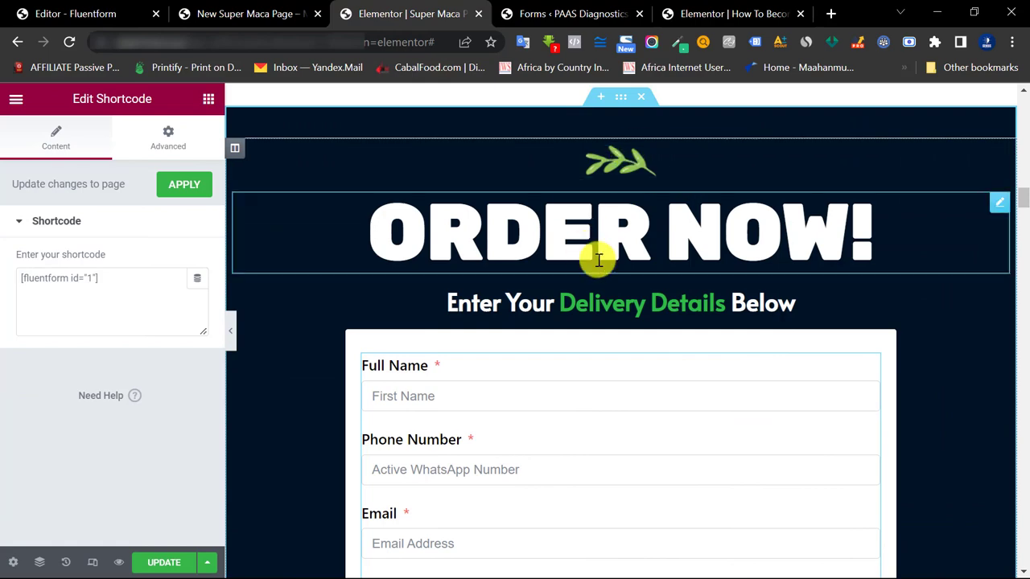
pyautogui.scroll(-3, 600, 241)
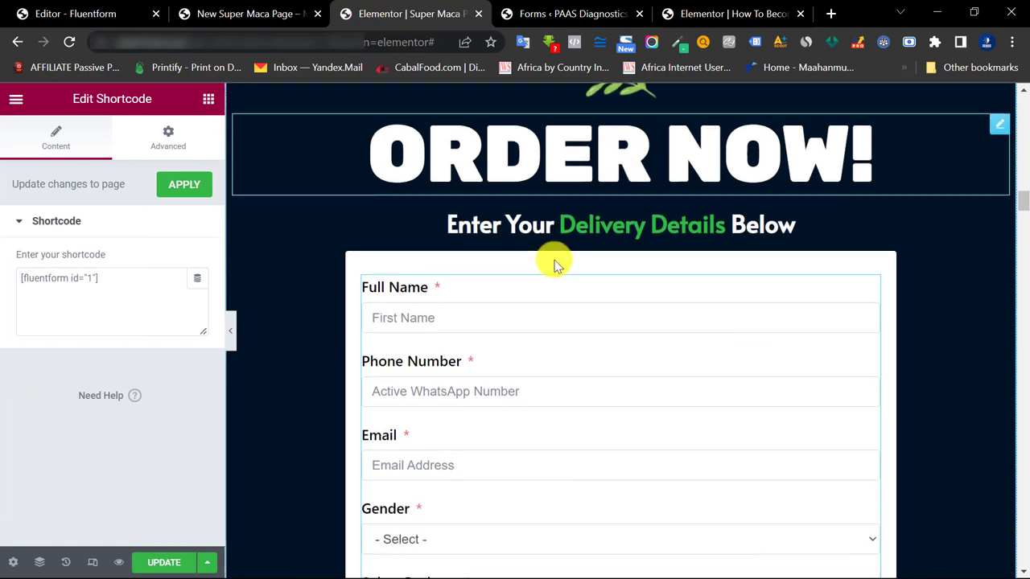
pyautogui.scroll(2, 678, 242)
pyautogui.scroll(-5, 678, 241)
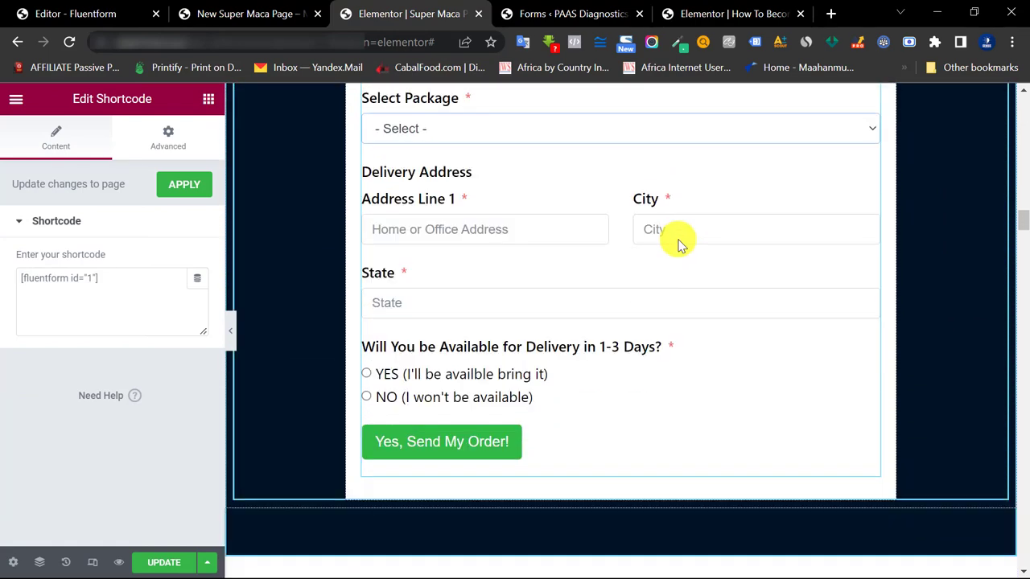
pyautogui.scroll(3, 679, 241)
pyautogui.scroll(4, 678, 241)
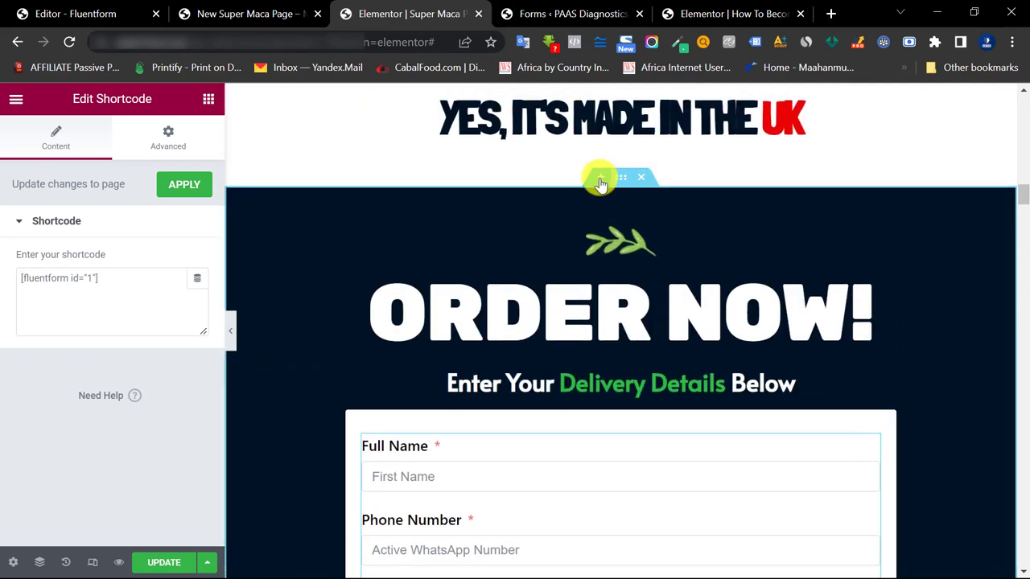
# - Add a new single-column section directly above the ORDER NOW! section
pyautogui.click(600, 183)
pyautogui.click(619, 256)
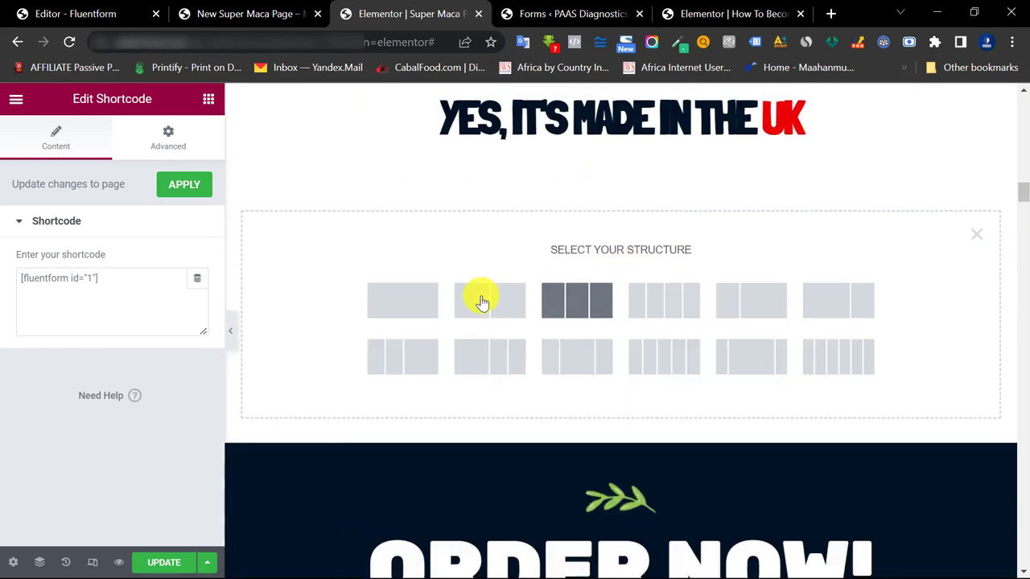
pyautogui.click(387, 303)
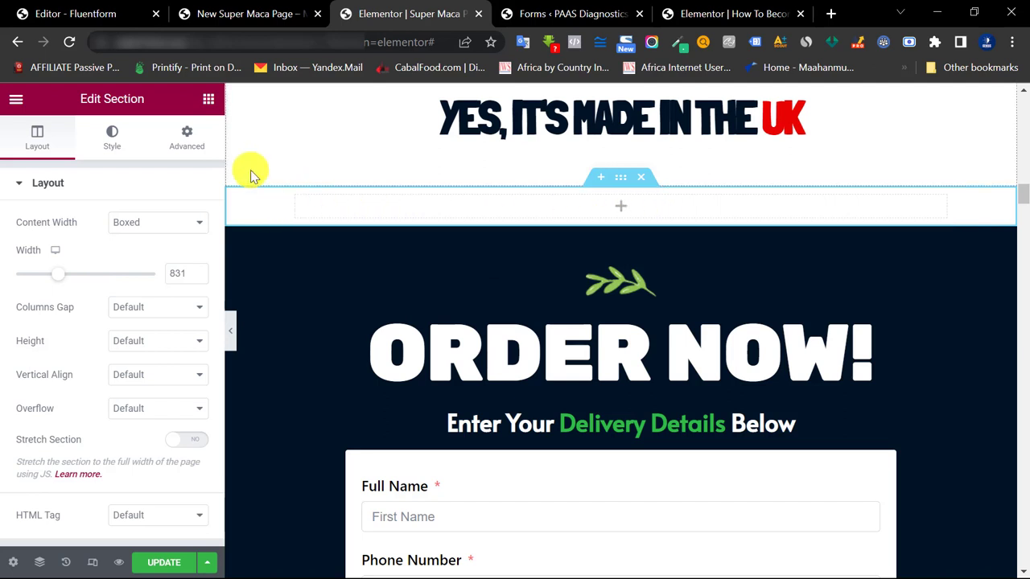
# - Set the new section's padding to 40 px at the top and 60 px at the bottom
pyautogui.click(184, 149)
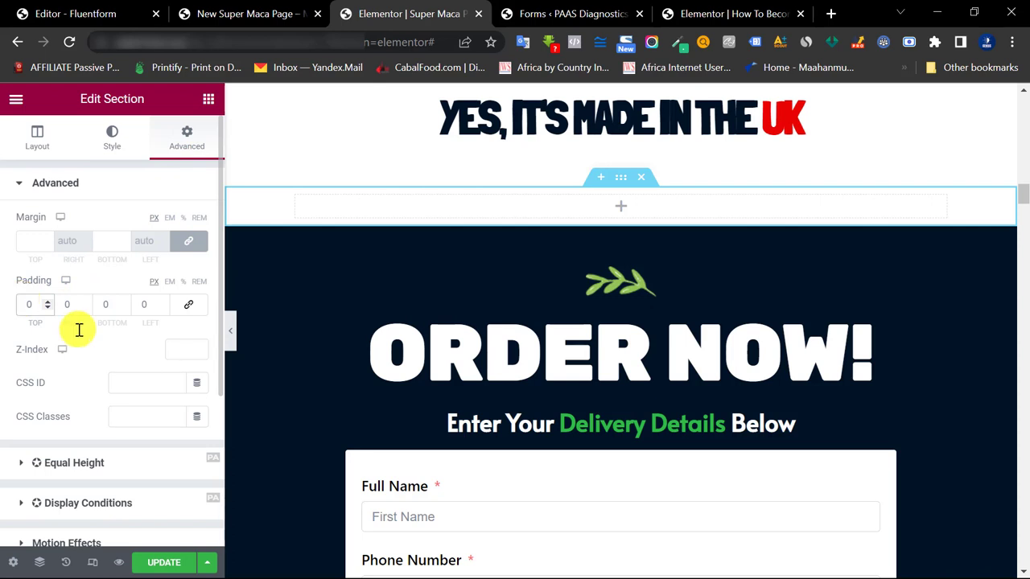
pyautogui.click(42, 300)
pyautogui.write('40')
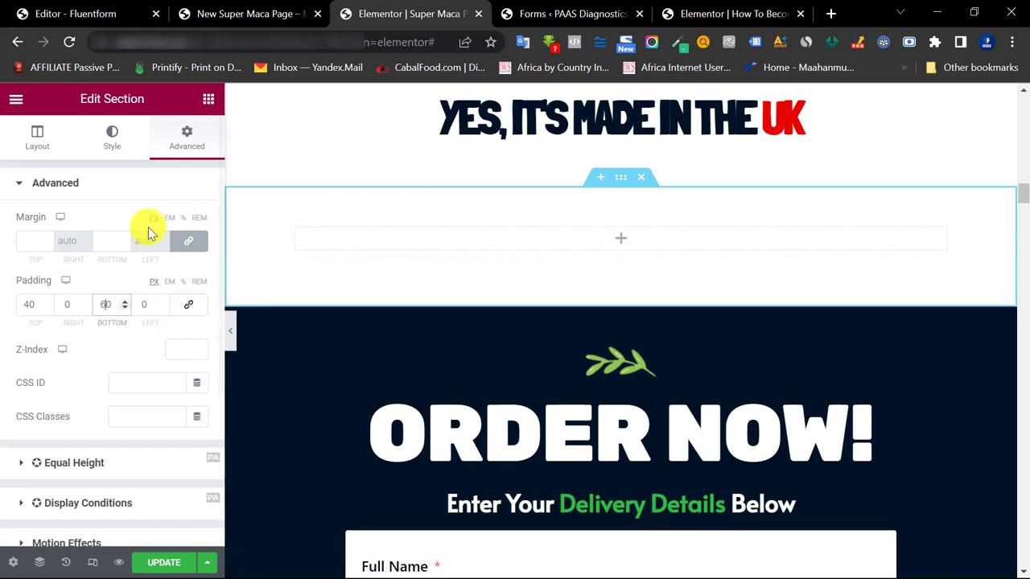
# - Give the new section a classic solid background in dark navy blue, around #07005A
pyautogui.click(110, 137)
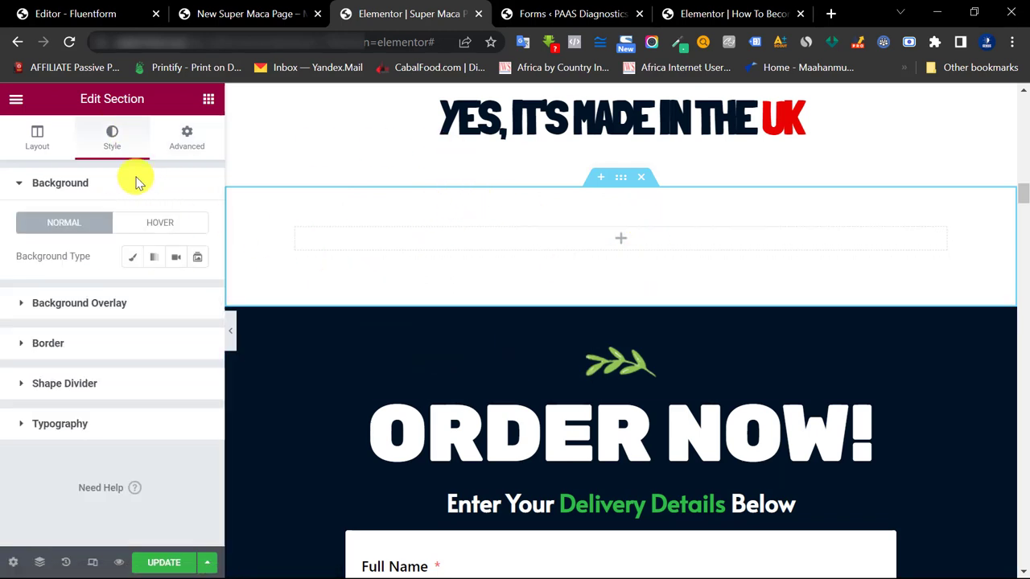
pyautogui.click(133, 256)
pyautogui.click(197, 289)
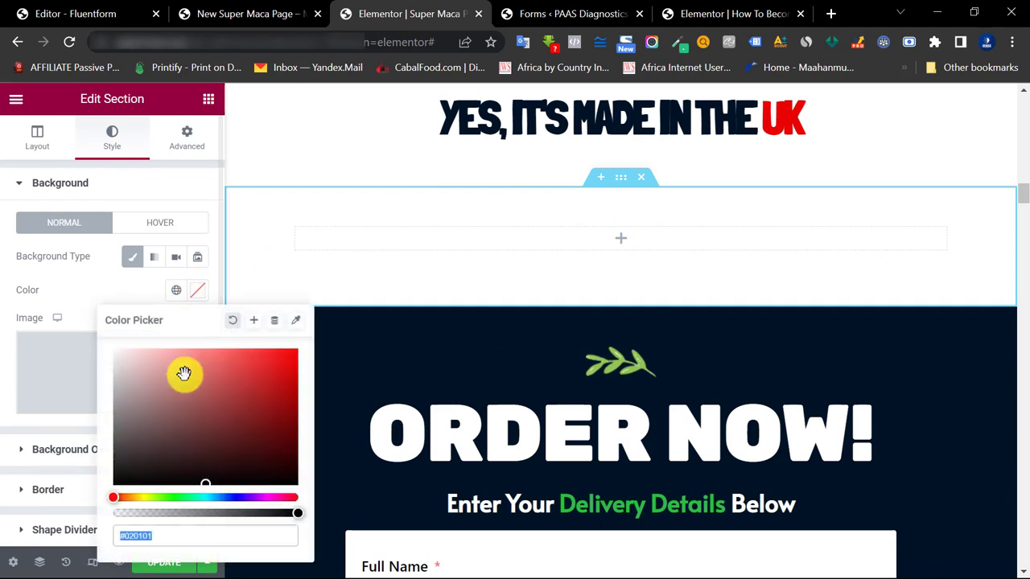
pyautogui.moveTo(183, 373); pyautogui.dragTo(296, 442)
pyautogui.click(239, 497)
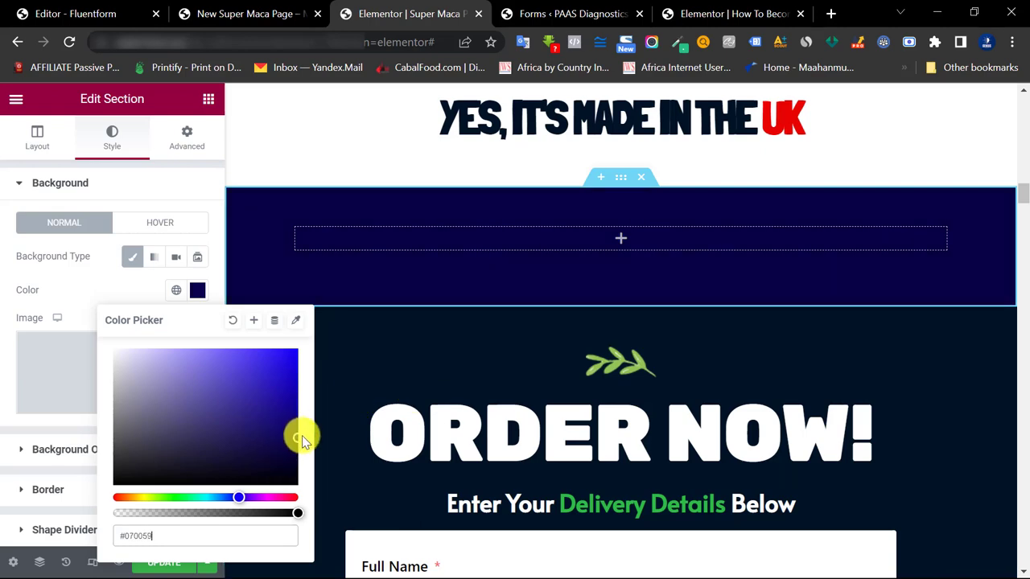
pyautogui.click(137, 351)
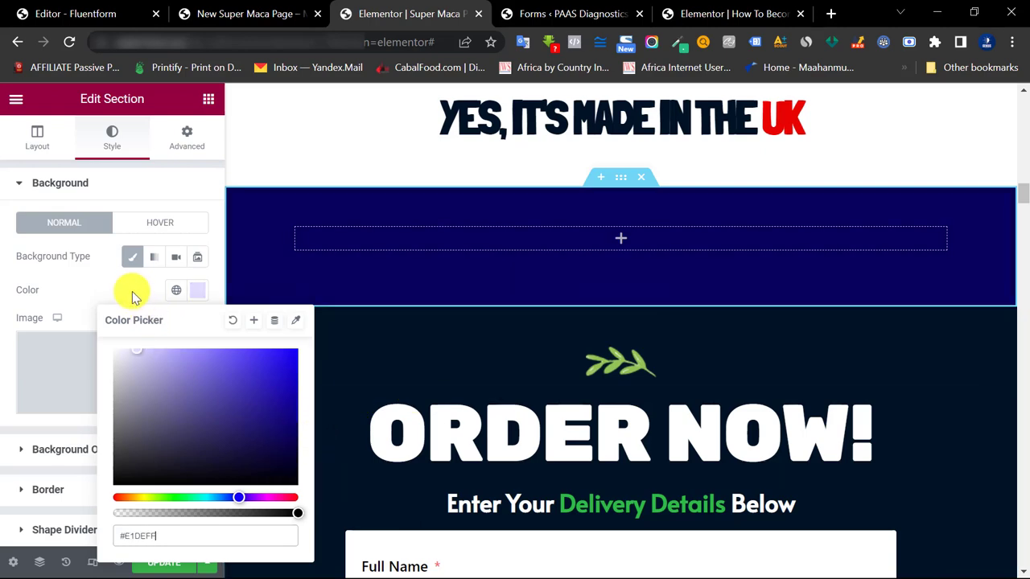
pyautogui.click(273, 260)
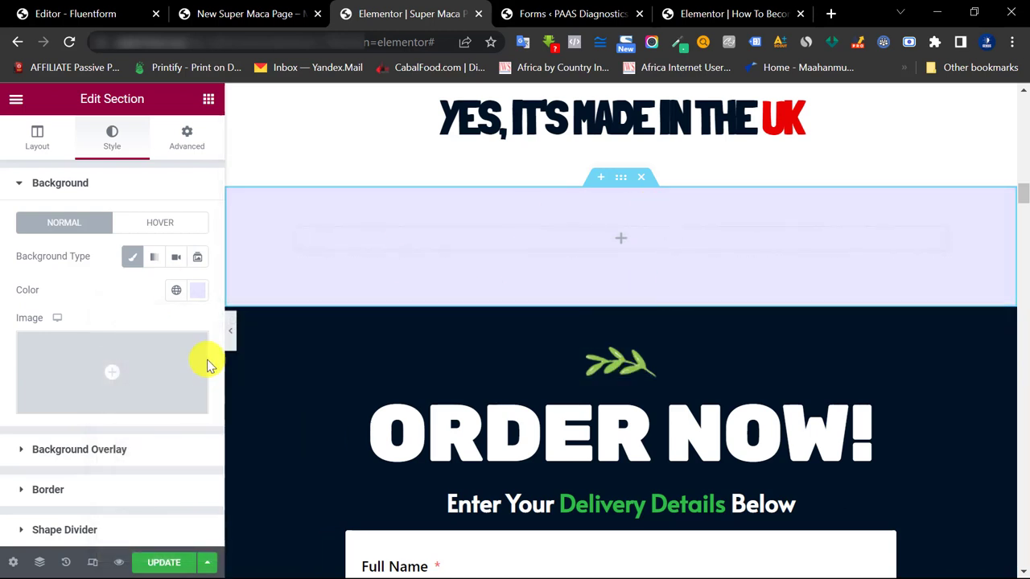
pyautogui.click(197, 290)
pyautogui.moveTo(252, 393); pyautogui.dragTo(302, 453)
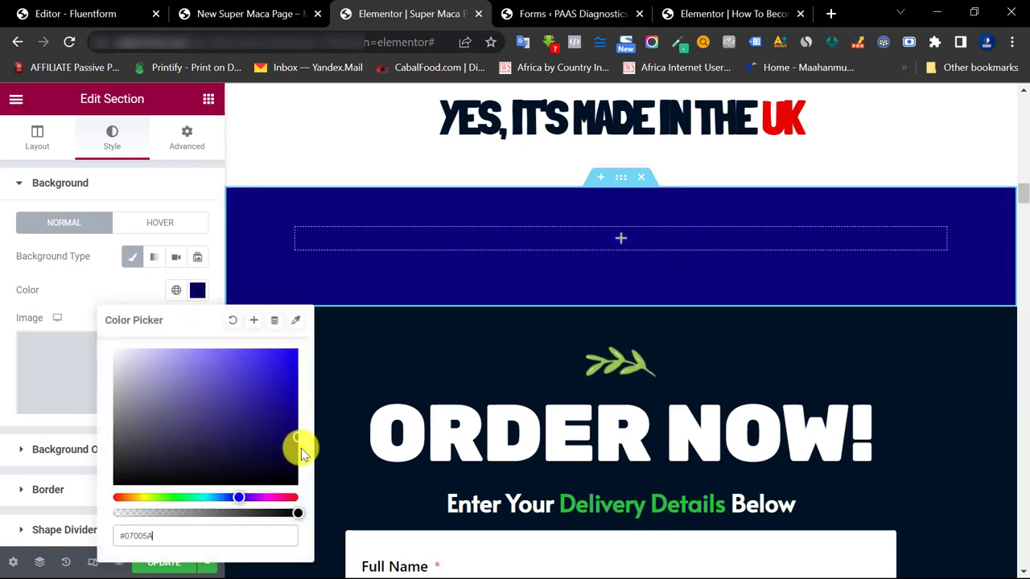
pyautogui.click(142, 299)
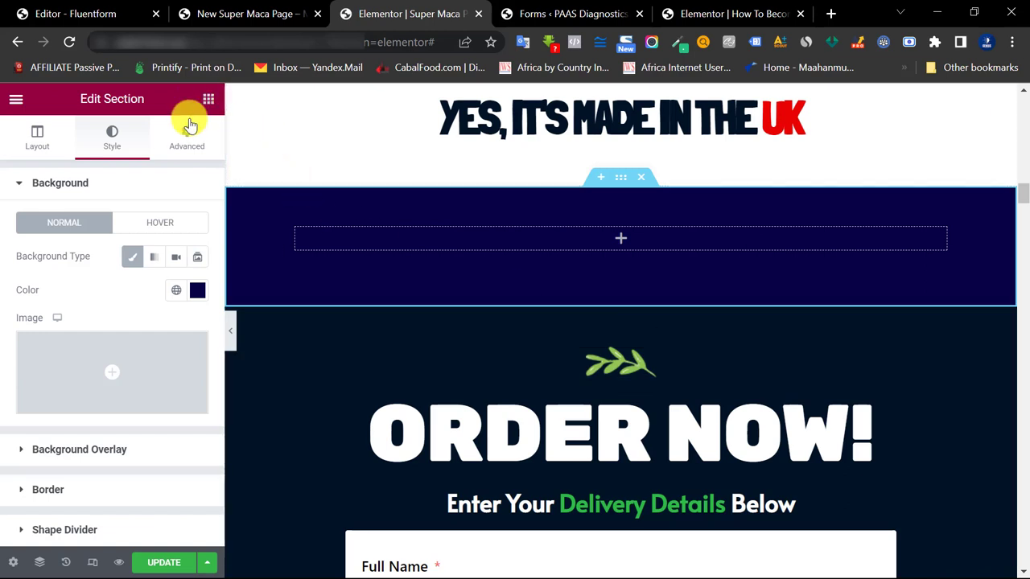
# - Add a heading reading "Order Now!" to the new section and center it
pyautogui.click(208, 98)
pyautogui.moveTo(149, 276); pyautogui.dragTo(609, 228)
pyautogui.tripleClick(133, 249)
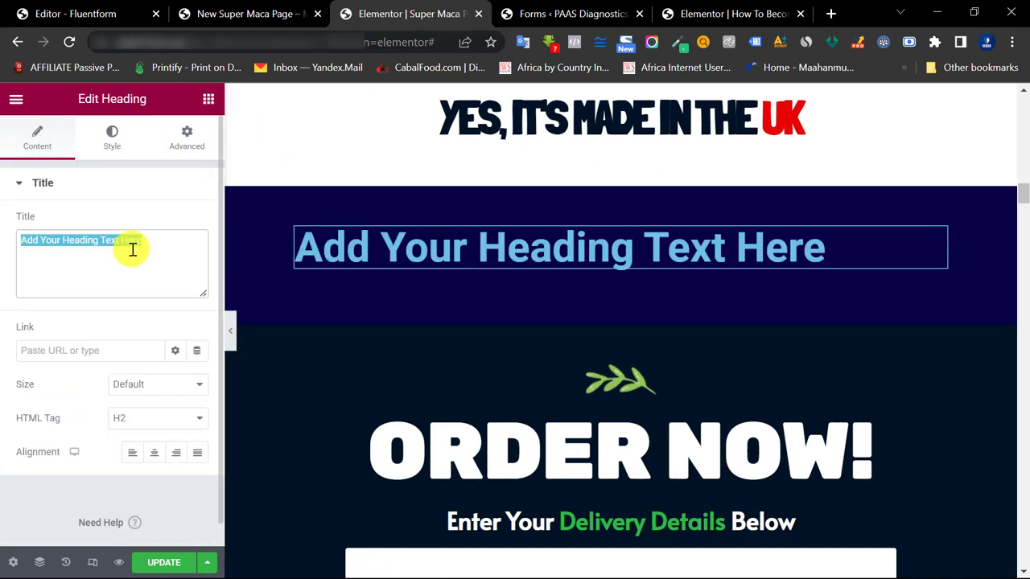
pyautogui.write('Order Now!')
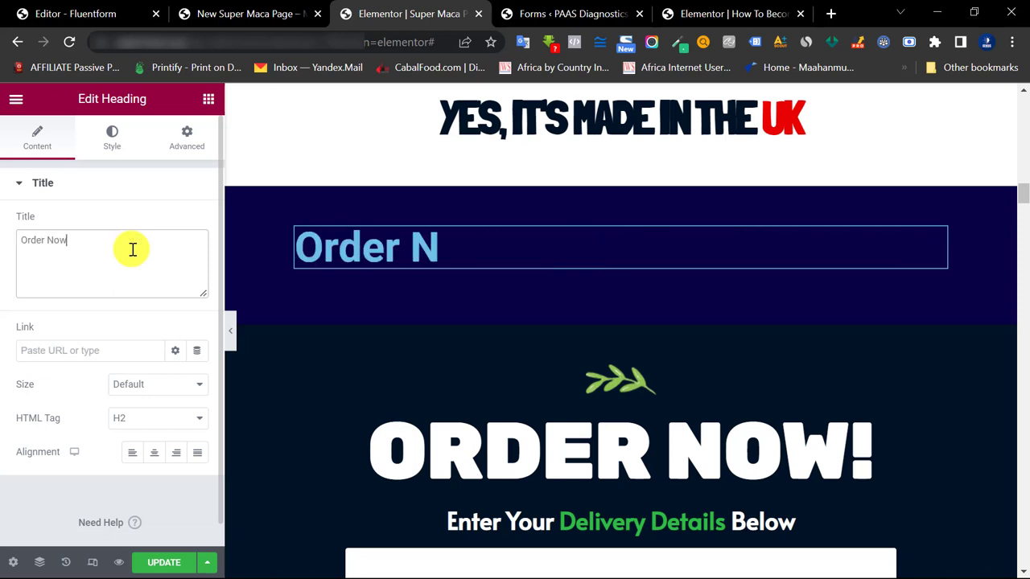
pyautogui.click(151, 452)
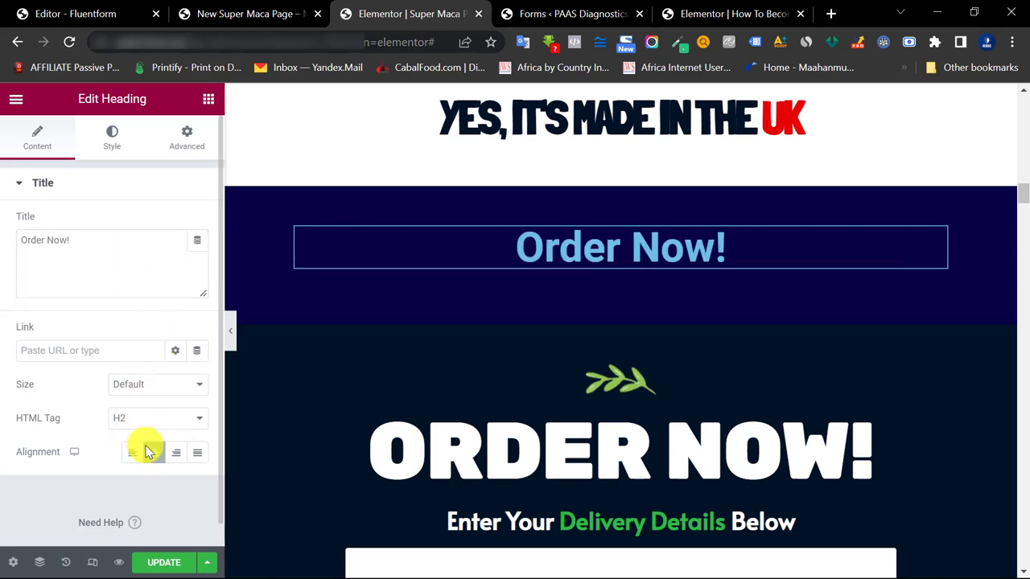
# - Set the Order Now! heading's text color to white (#FFFFFF)
pyautogui.click(115, 133)
pyautogui.click(197, 222)
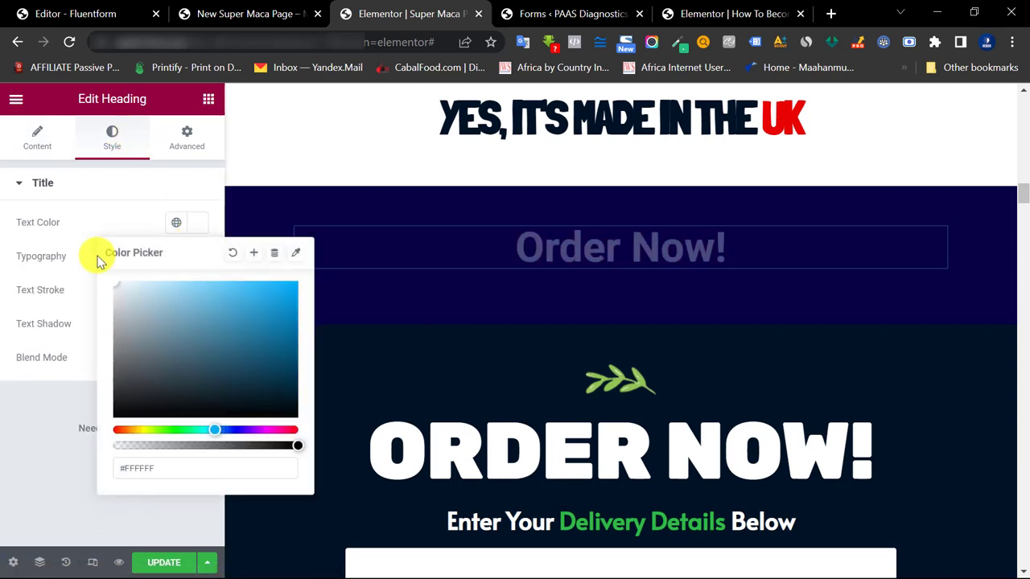
pyautogui.click(92, 227)
# - Set the new Order Now! heading's typography to Poppins, 100 px, weight 900, transformed to uppercase
pyautogui.click(198, 256)
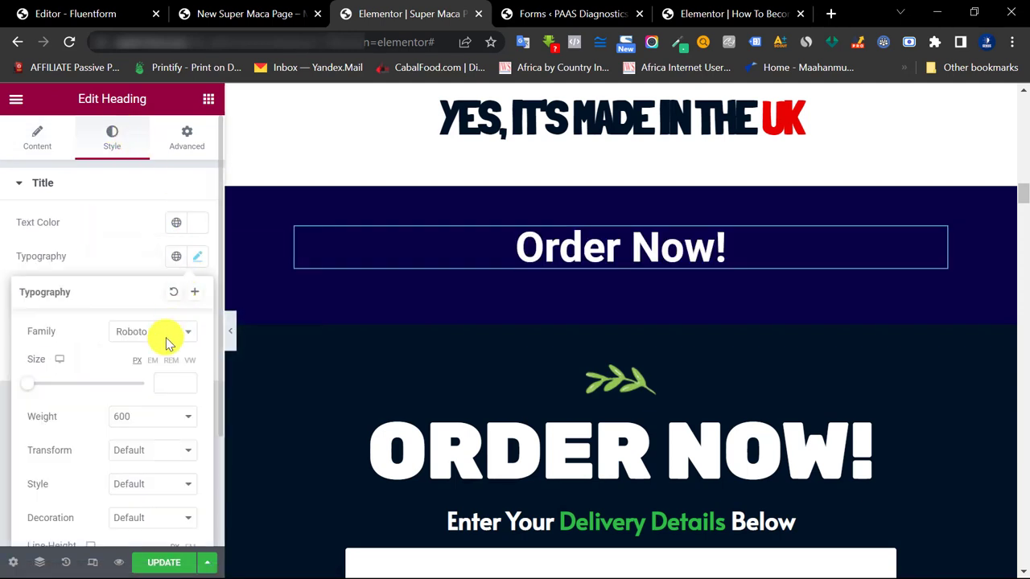
pyautogui.click(166, 341)
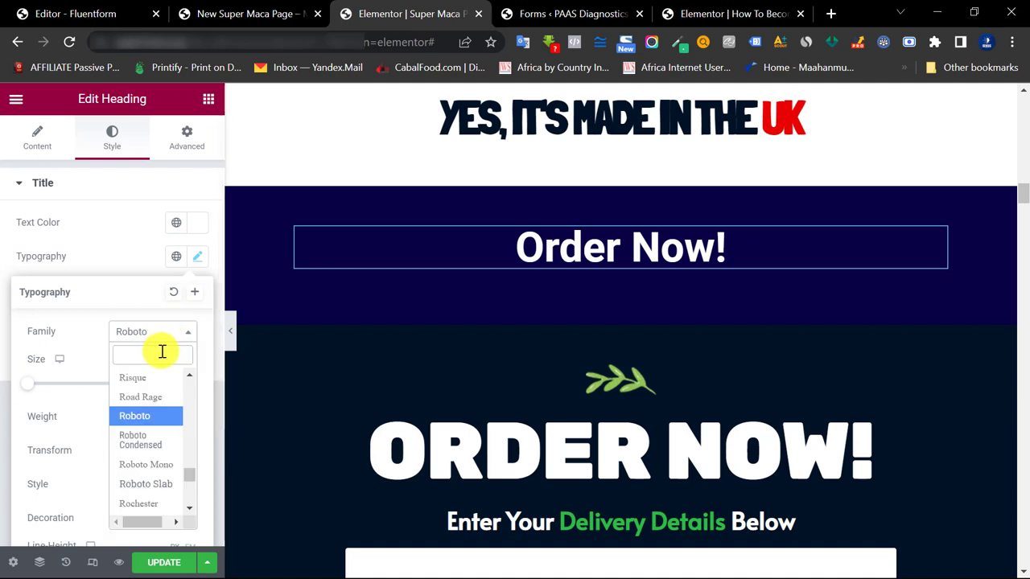
pyautogui.write('poppi')
pyautogui.press('Return')
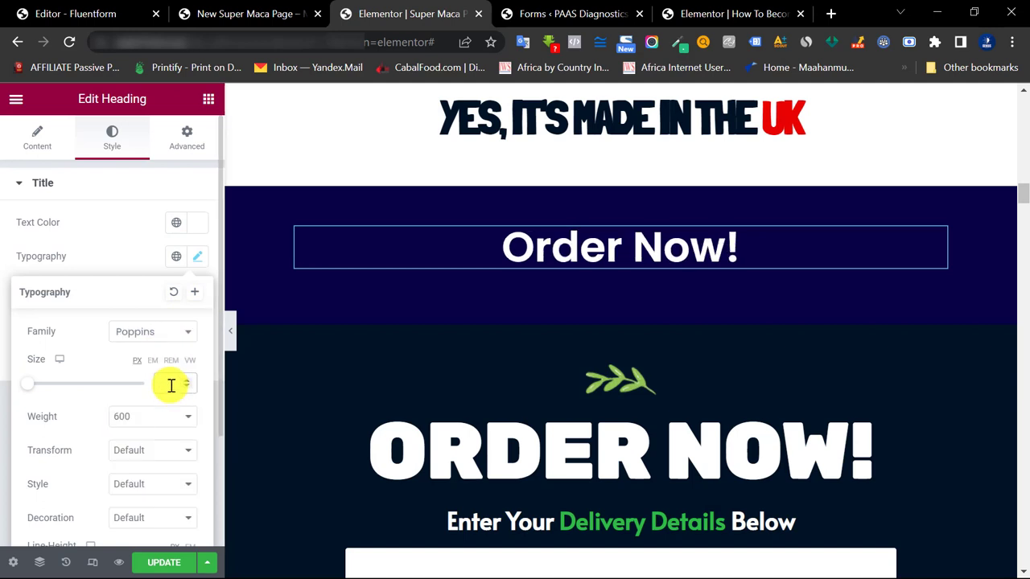
pyautogui.write('100')
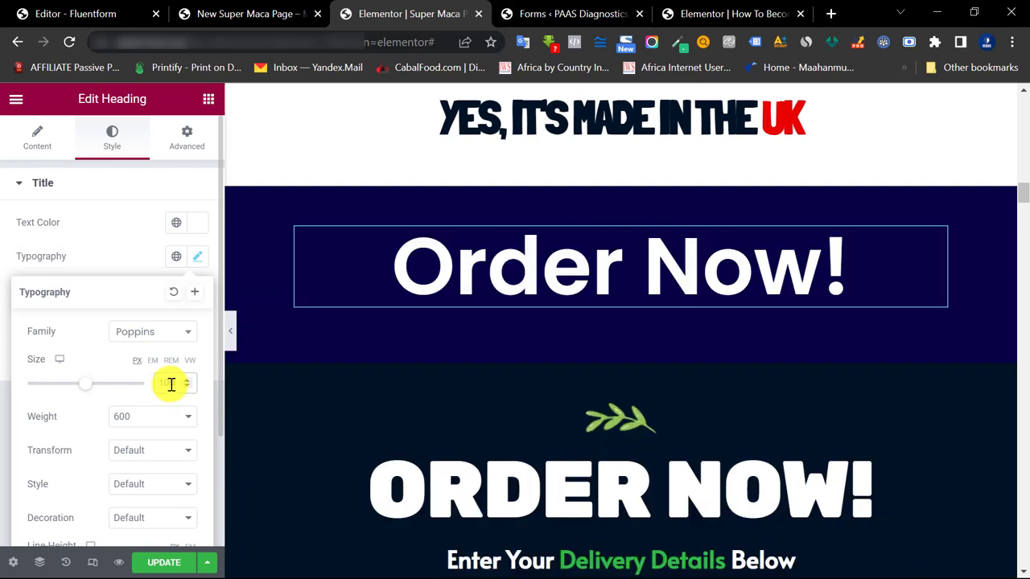
pyautogui.click(157, 414)
pyautogui.click(133, 521)
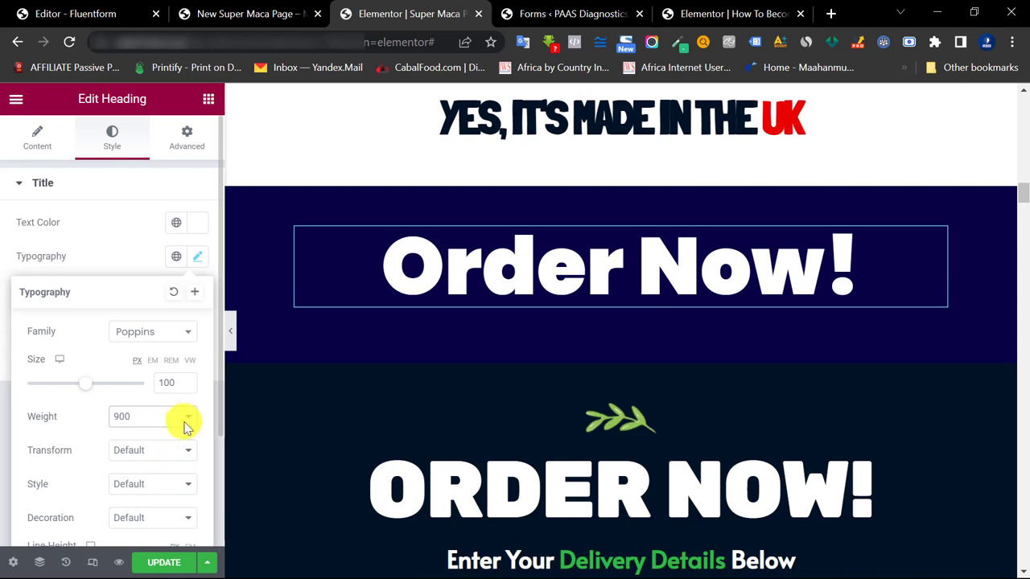
pyautogui.scroll(-2, 91, 459)
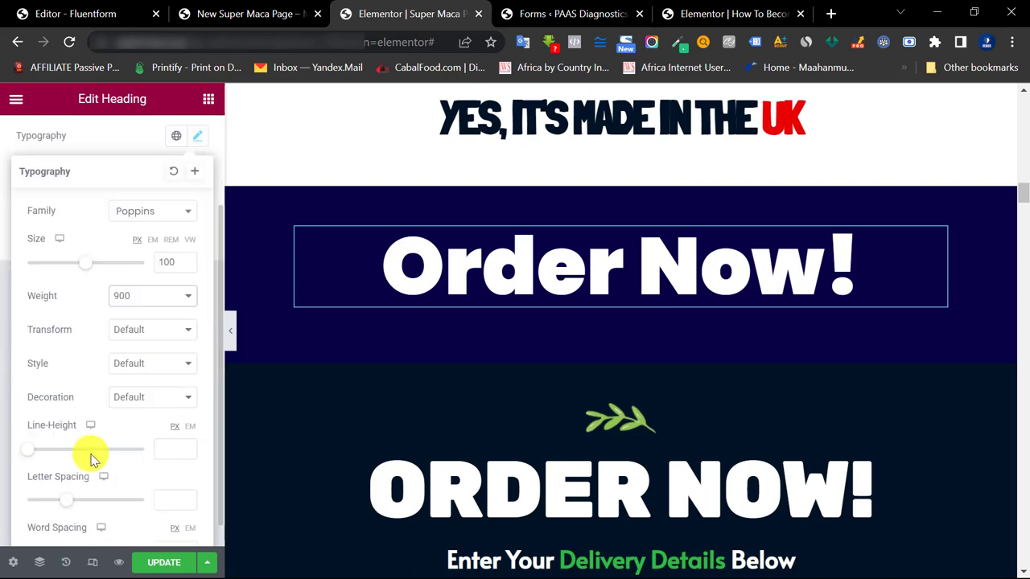
pyautogui.click(131, 335)
pyautogui.click(149, 360)
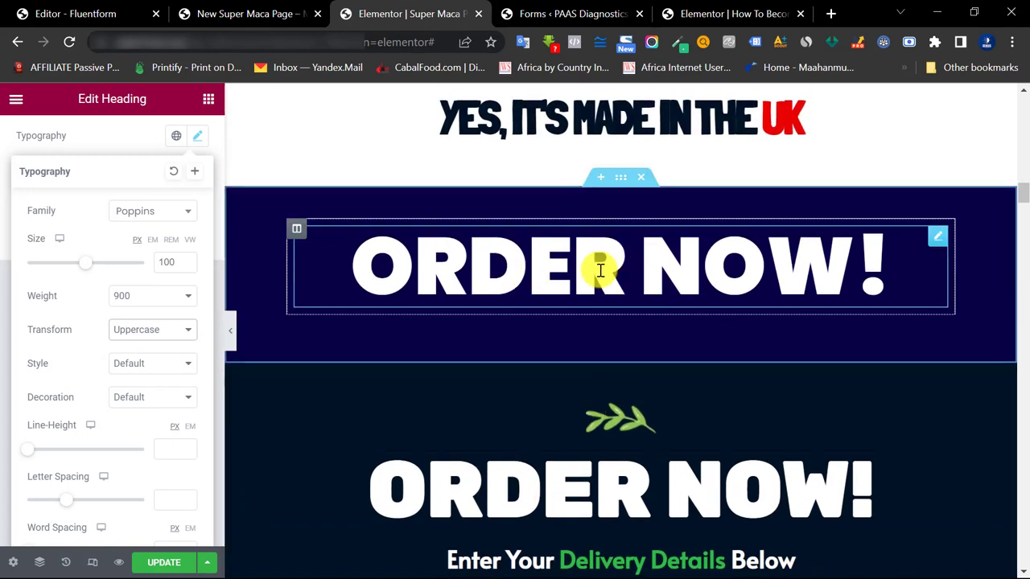
pyautogui.scroll(-1, 696, 276)
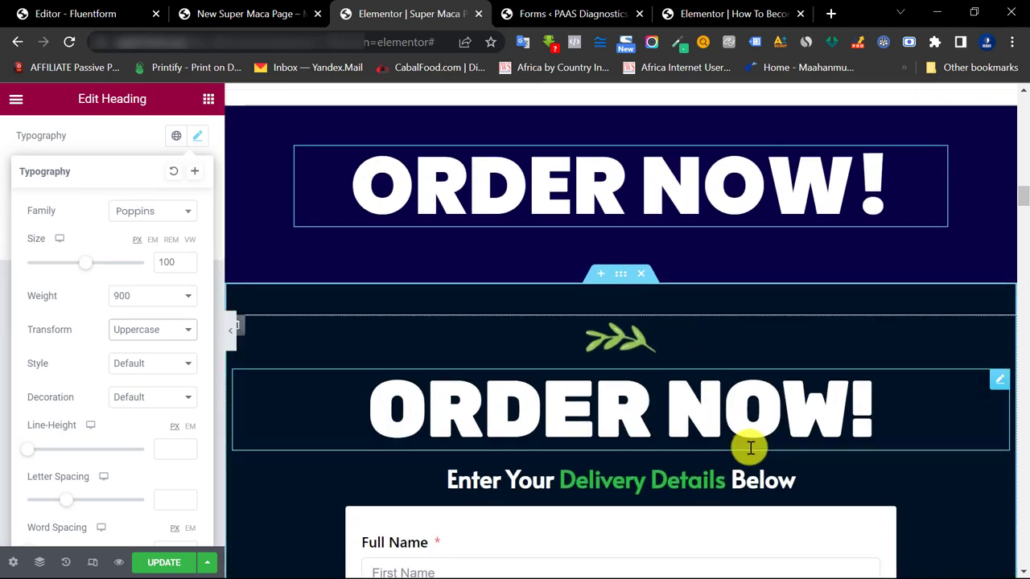
pyautogui.scroll(2, 201, 193)
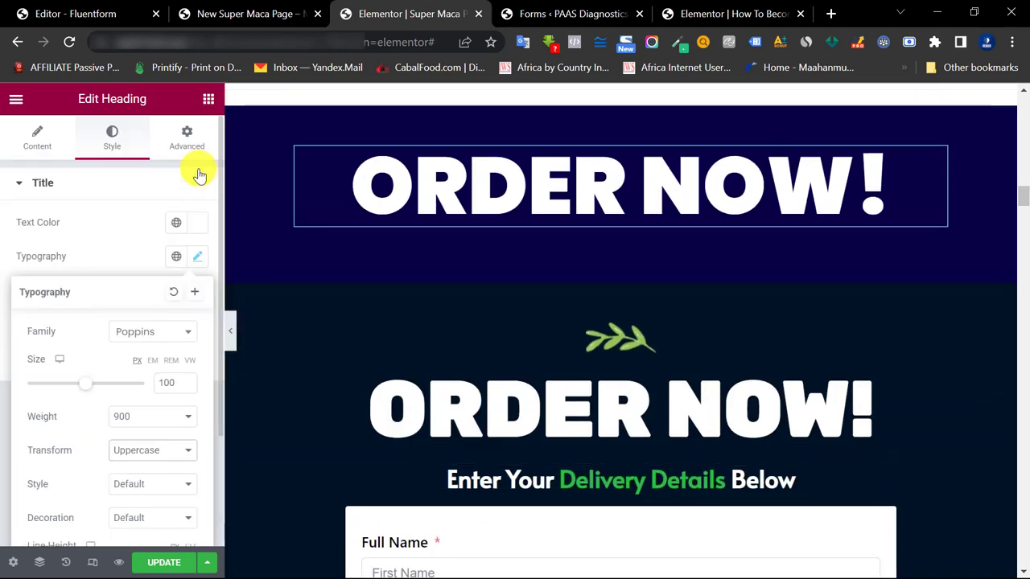
# - Add a second heading below Order Now! reading "Enter Your Delivery Details Below" and center it
pyautogui.click(207, 142)
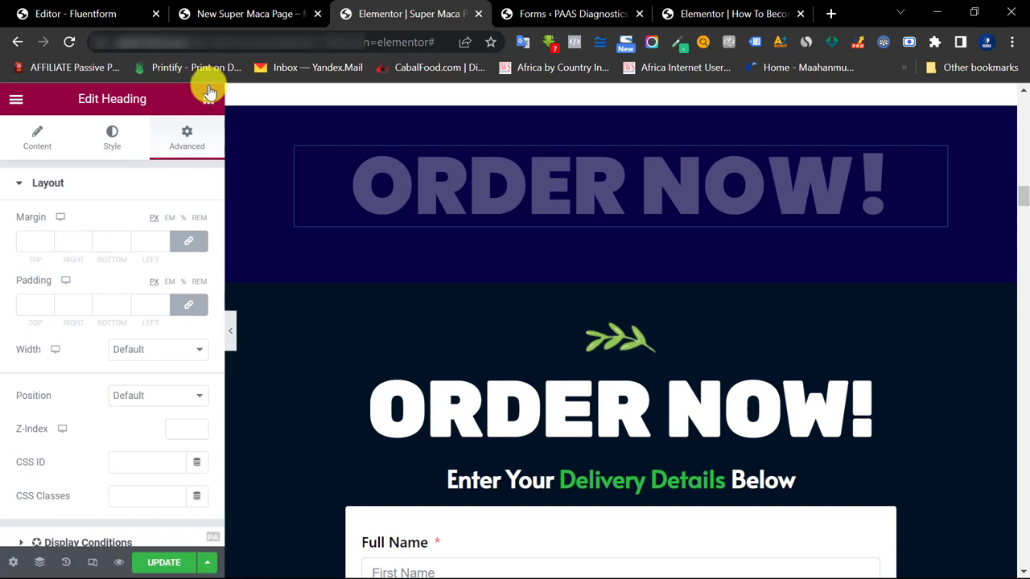
pyautogui.click(208, 100)
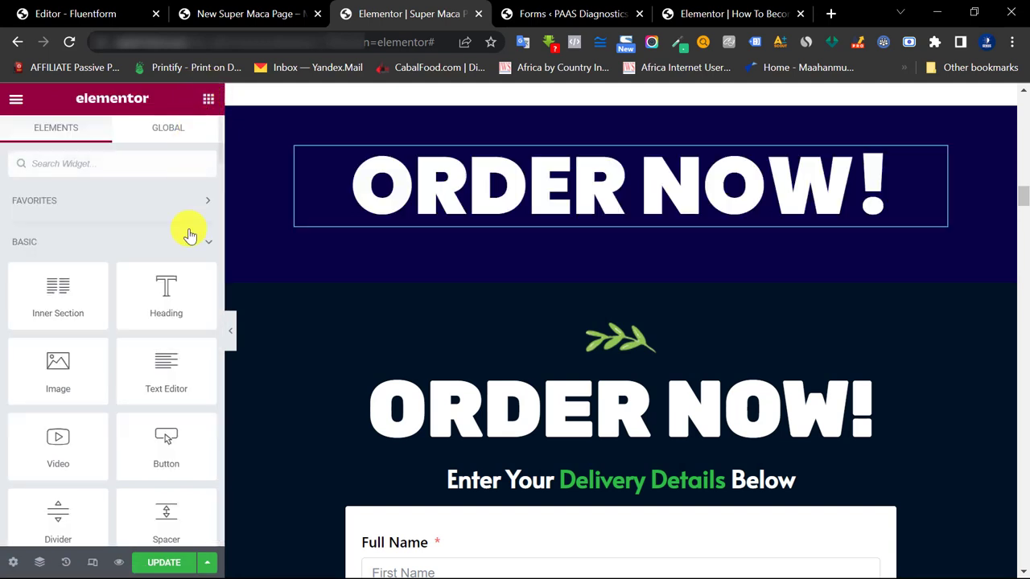
pyautogui.moveTo(160, 304); pyautogui.dragTo(582, 205)
pyautogui.click(118, 268)
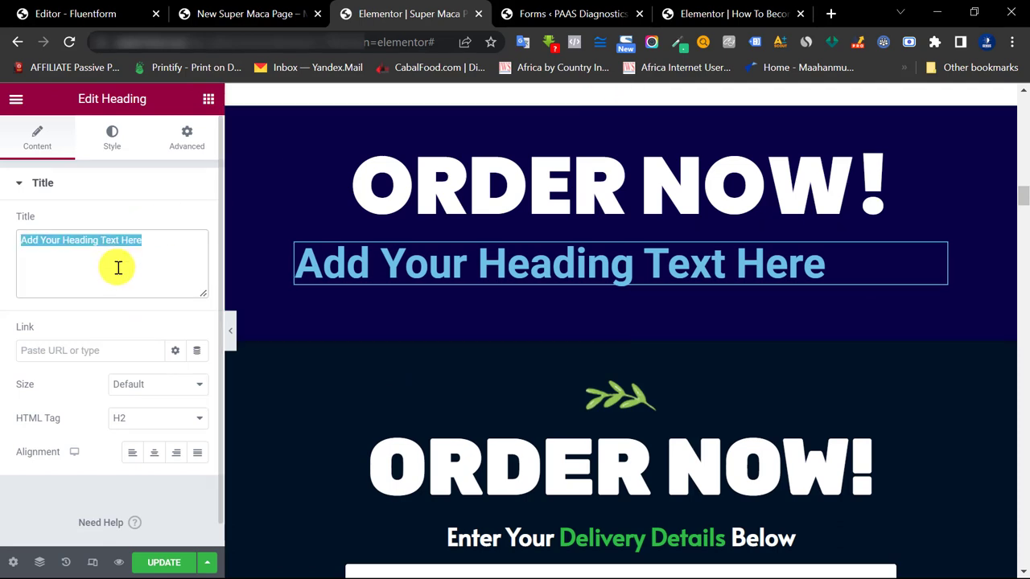
pyautogui.write('Enter Your Delivery Details Below')
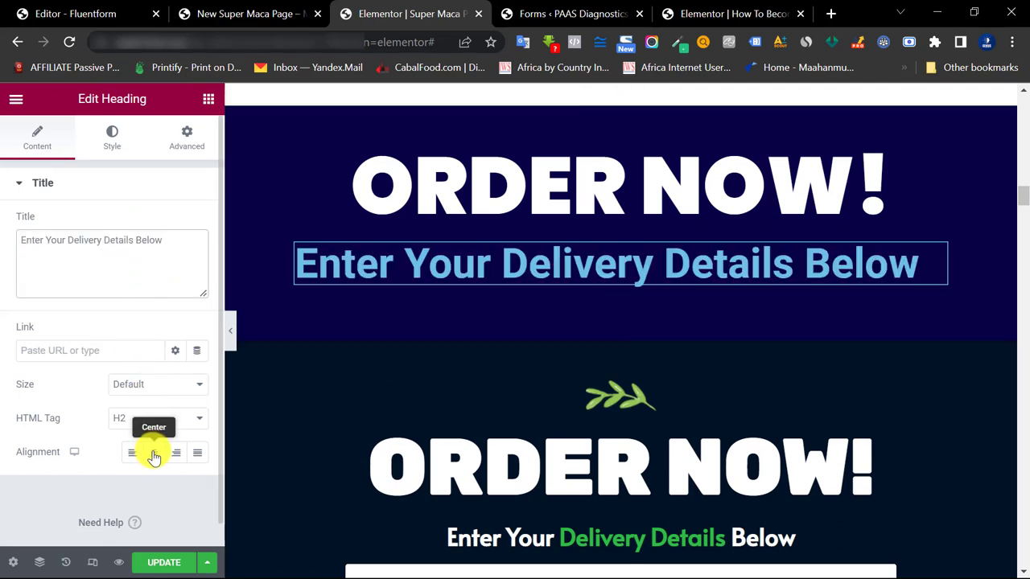
pyautogui.click(154, 455)
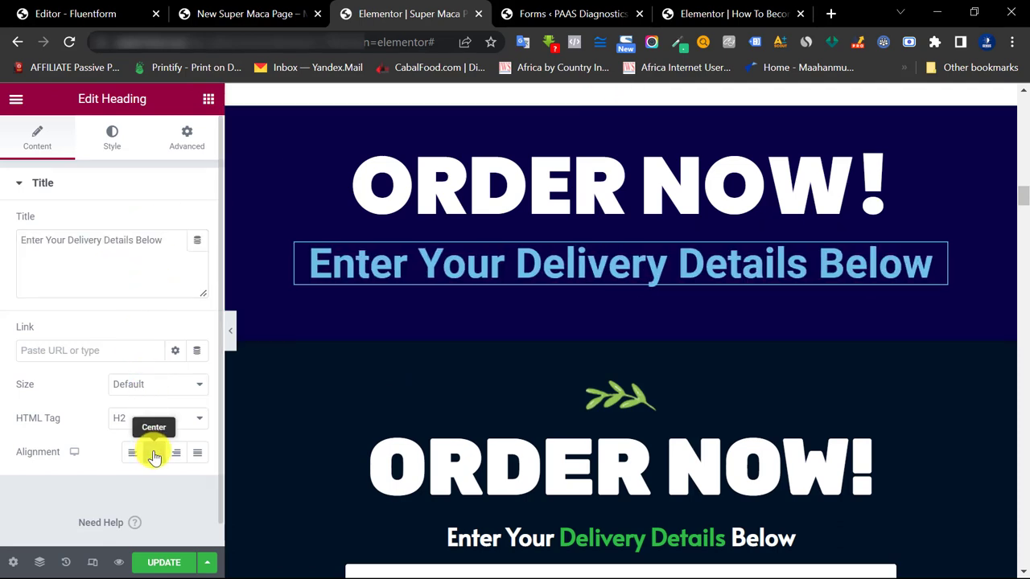
# - Set the new delivery details heading's text color to white (#FFFFFF)
pyautogui.click(117, 148)
pyautogui.click(198, 222)
pyautogui.moveTo(144, 324); pyautogui.dragTo(86, 272)
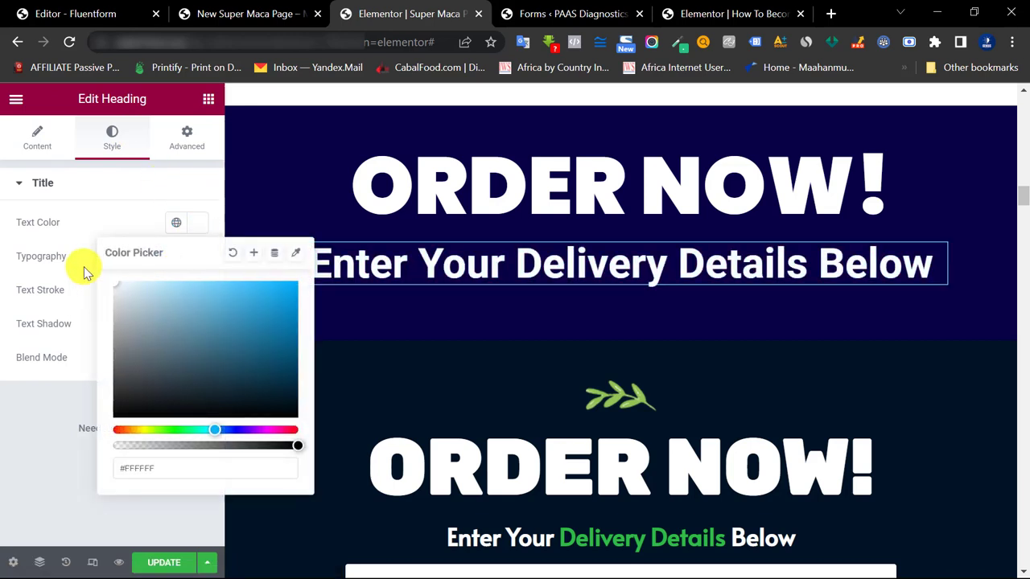
pyautogui.click(94, 222)
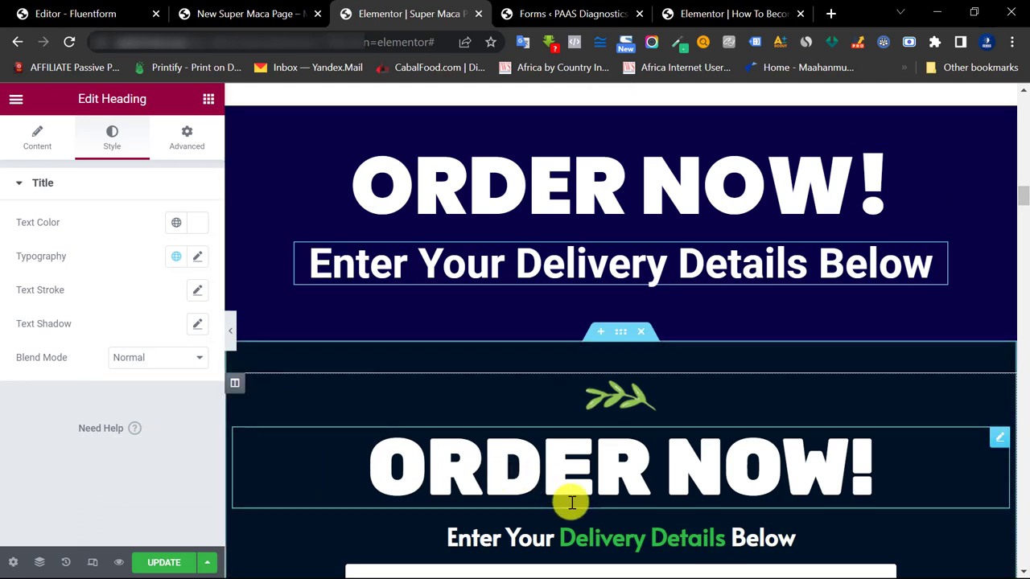
# - Check the existing delivery details heading's color markup, and set the new one's font size to 30 px
pyautogui.click(590, 520)
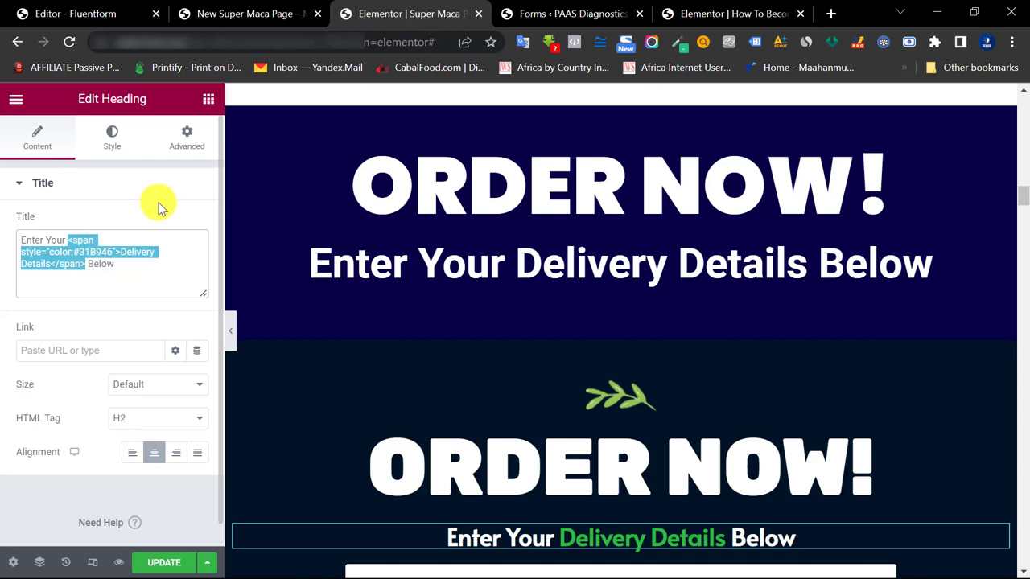
pyautogui.click(578, 262)
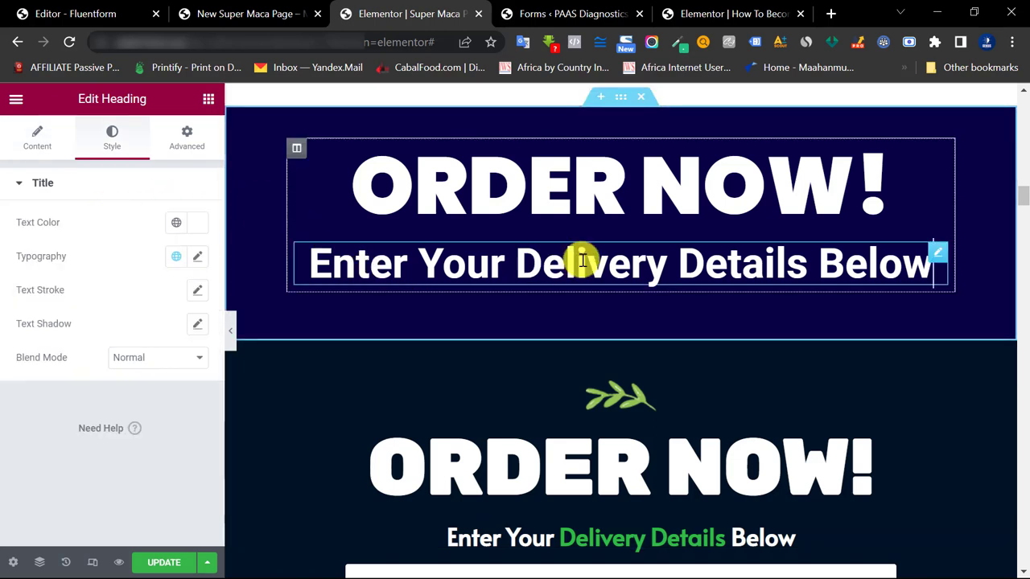
pyautogui.click(193, 256)
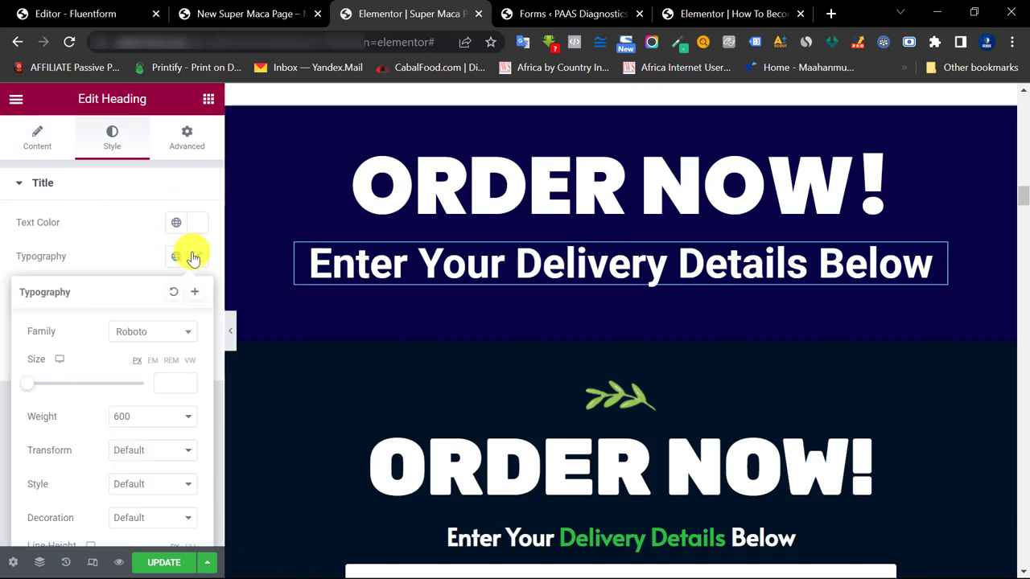
pyautogui.click(171, 378)
pyautogui.write('40')
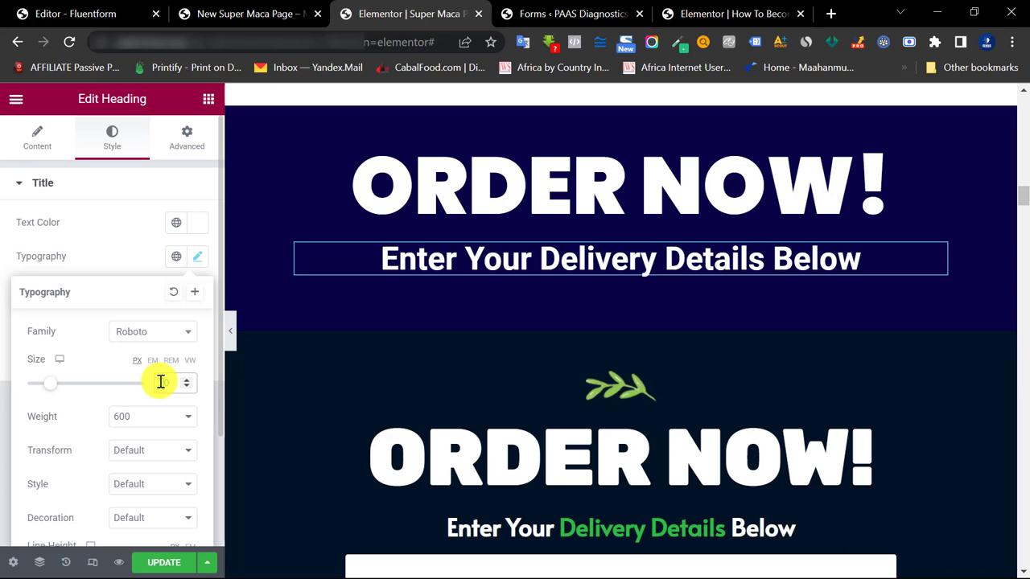
pyautogui.press('BackSpace')
pyautogui.press('BackSpace')
pyautogui.write('30')
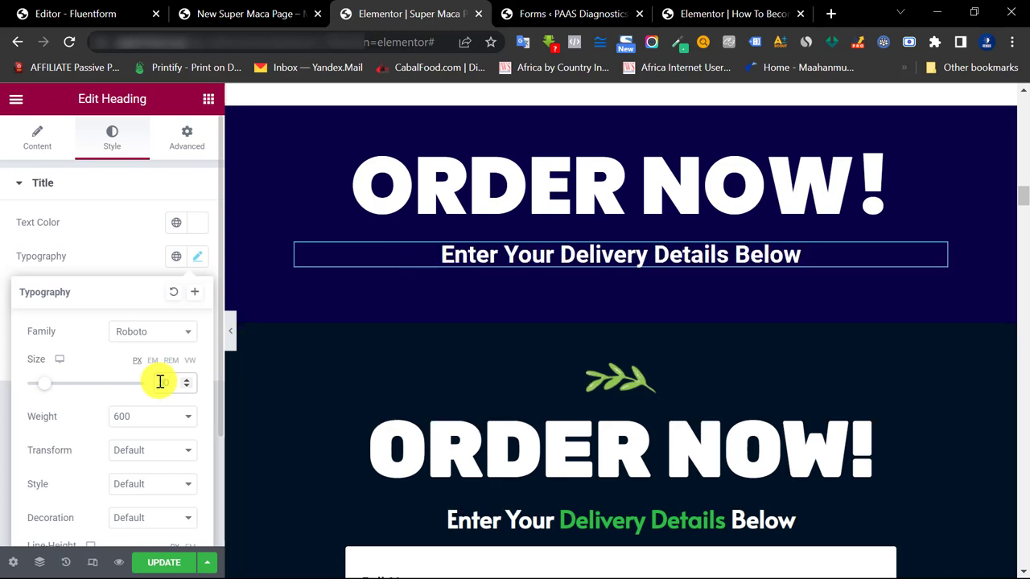
# - Set the new delivery details heading's font family to Montserrat
pyautogui.click(177, 337)
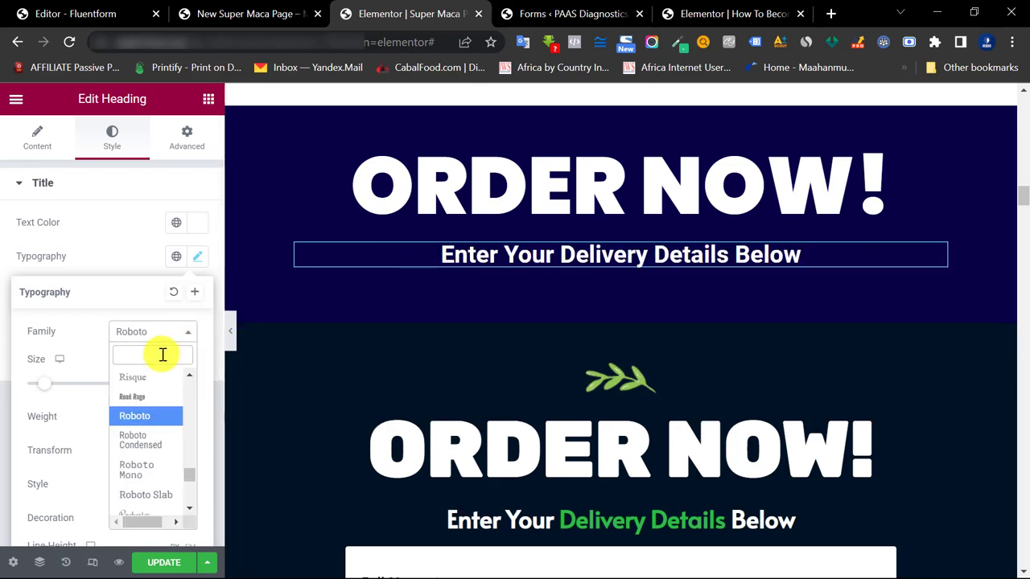
pyautogui.write('monst')
pyautogui.press('BackSpace')
pyautogui.press('BackSpace')
pyautogui.press('BackSpace')
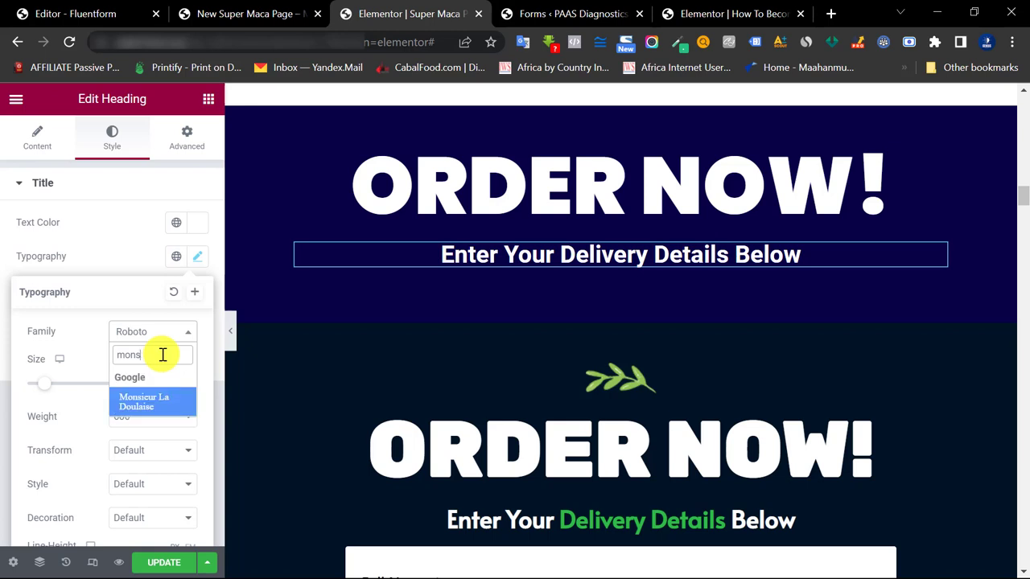
pyautogui.write('ts')
pyautogui.press('BackSpace')
pyautogui.press('BackSpace')
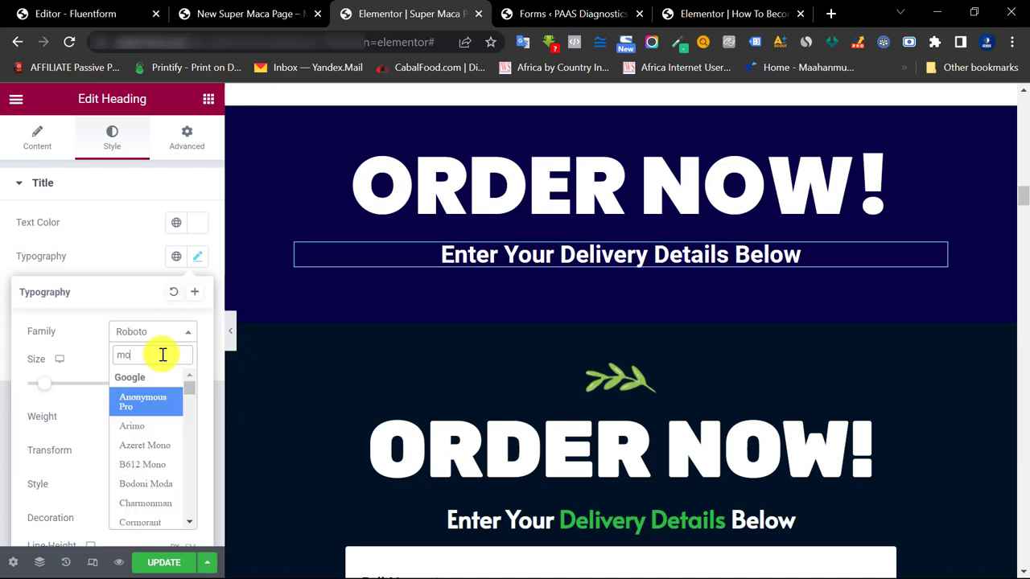
pyautogui.write('nts')
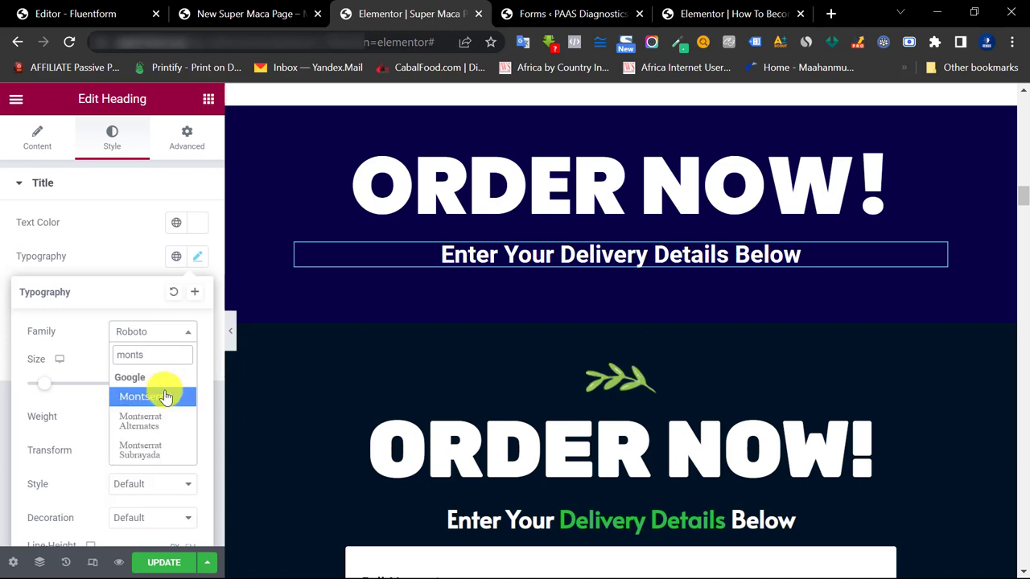
pyautogui.click(165, 396)
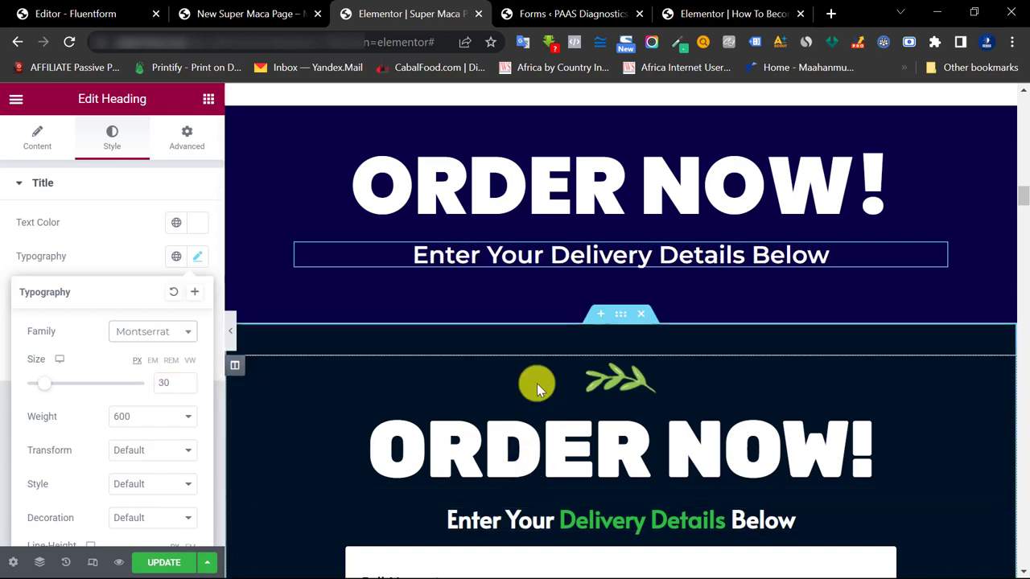
pyautogui.scroll(-2, 587, 271)
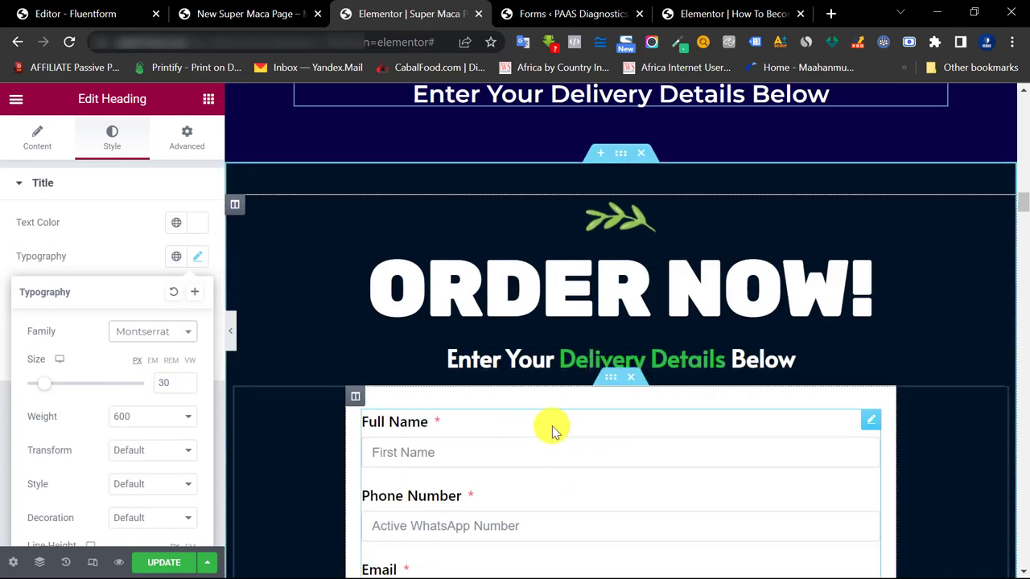
pyautogui.scroll(2, 507, 305)
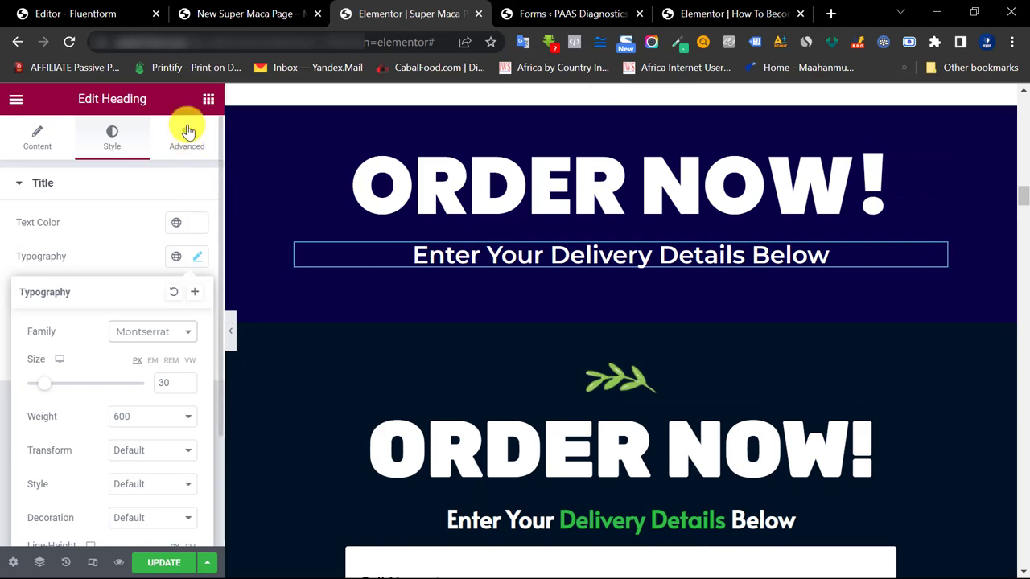
# - Add an inner section below the new delivery details heading and delete one column so it has a single column
pyautogui.click(209, 99)
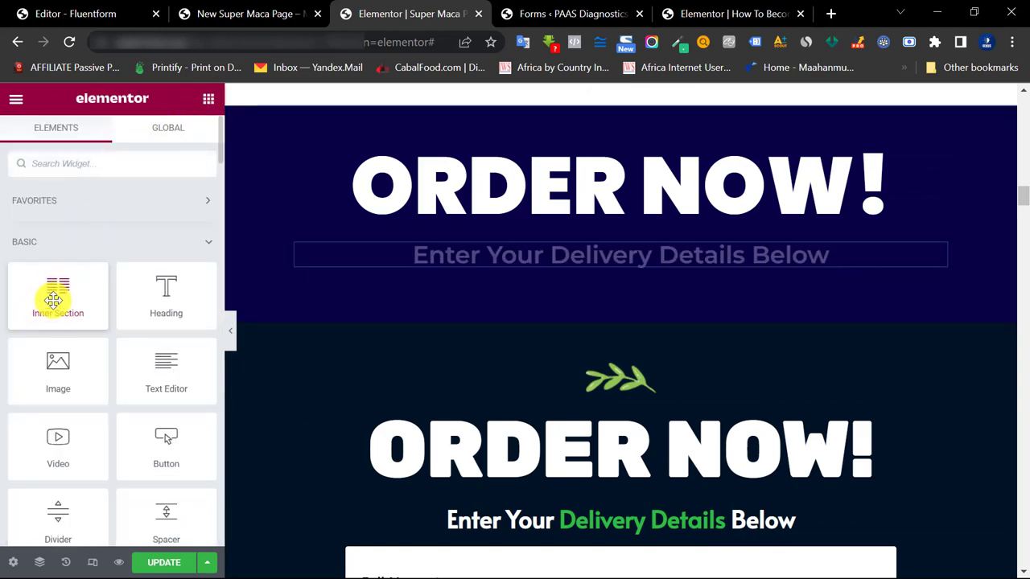
pyautogui.moveTo(53, 300); pyautogui.dragTo(551, 269)
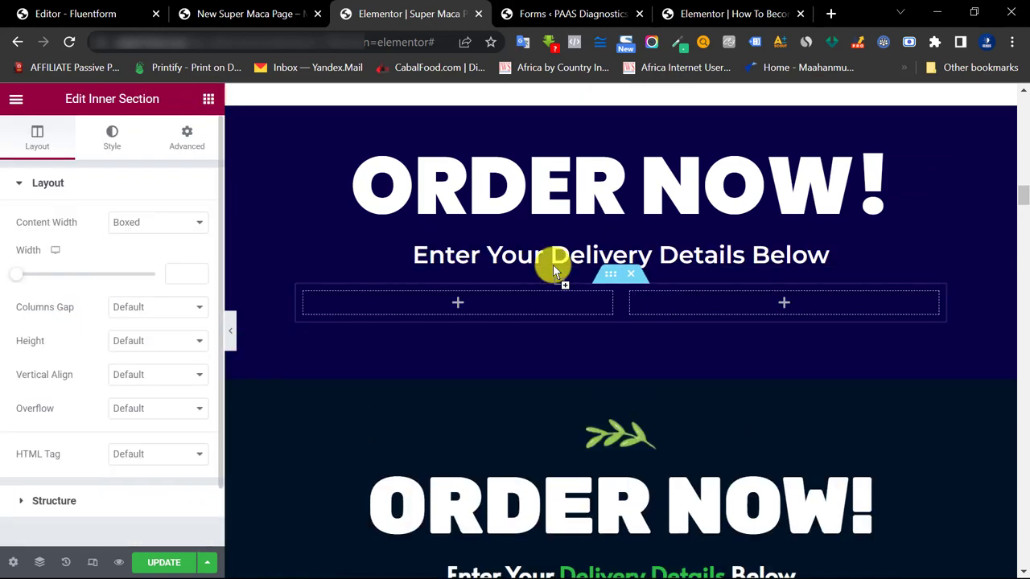
pyautogui.rightClick(633, 301)
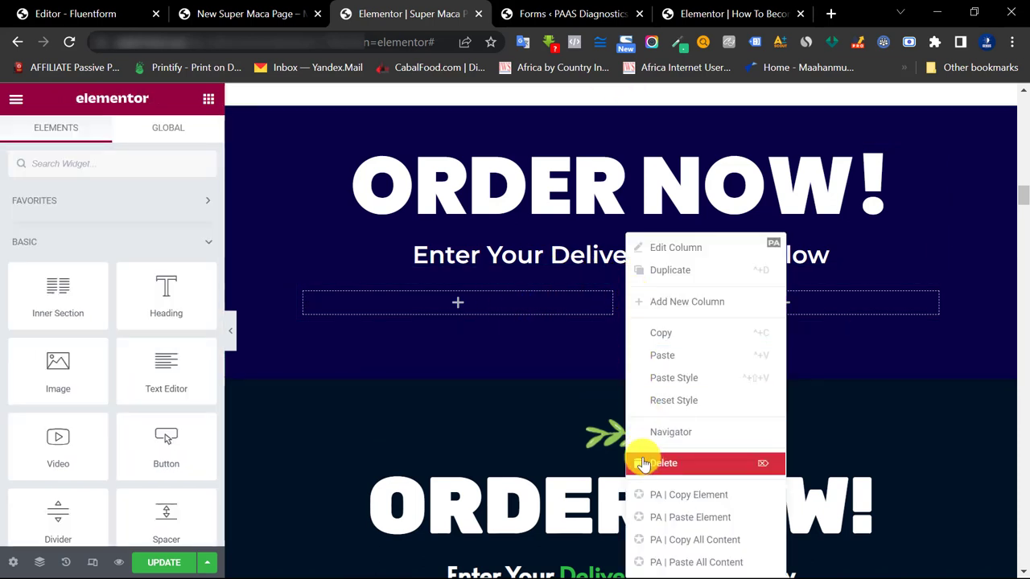
pyautogui.click(641, 461)
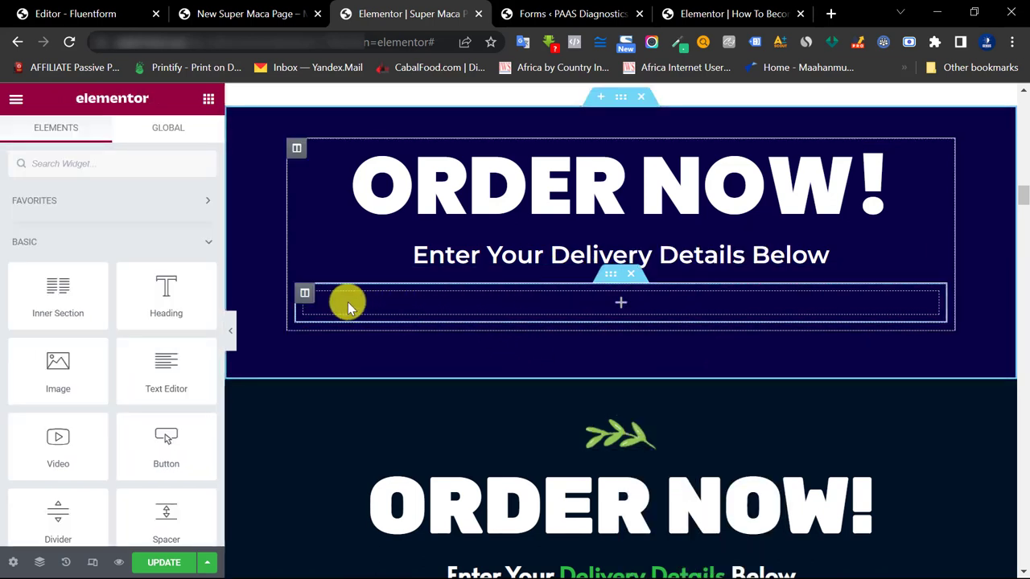
pyautogui.scroll(-2, 313, 338)
pyautogui.scroll(2, 434, 440)
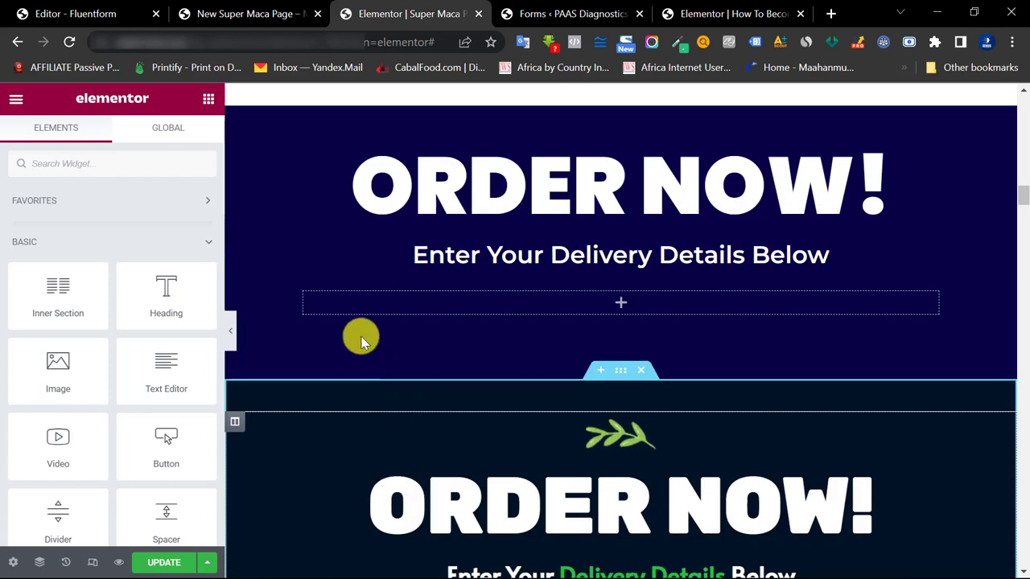
# - Give the inner section's column a classic white background
pyautogui.click(306, 294)
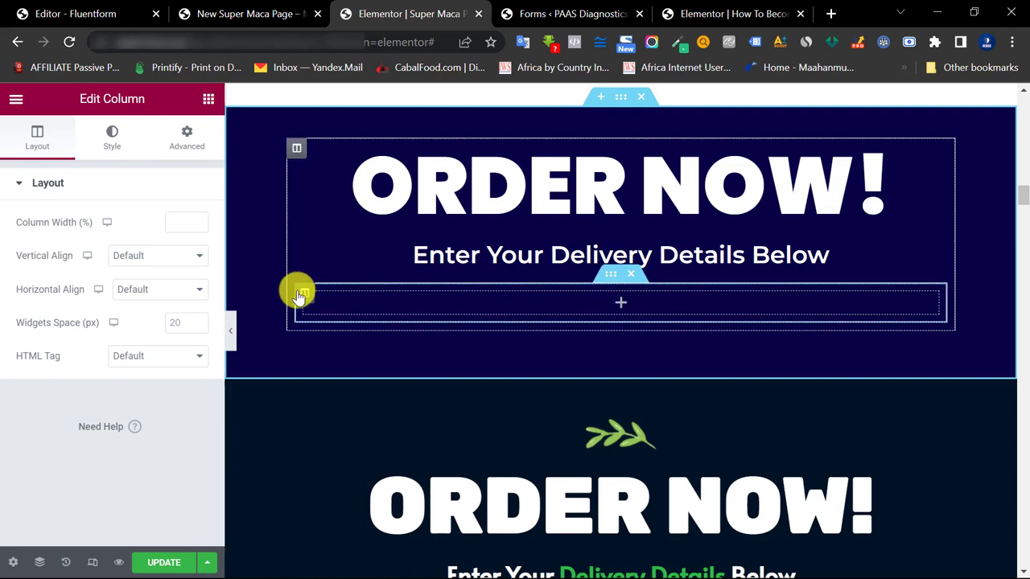
pyautogui.click(122, 149)
pyautogui.click(154, 256)
pyautogui.click(198, 292)
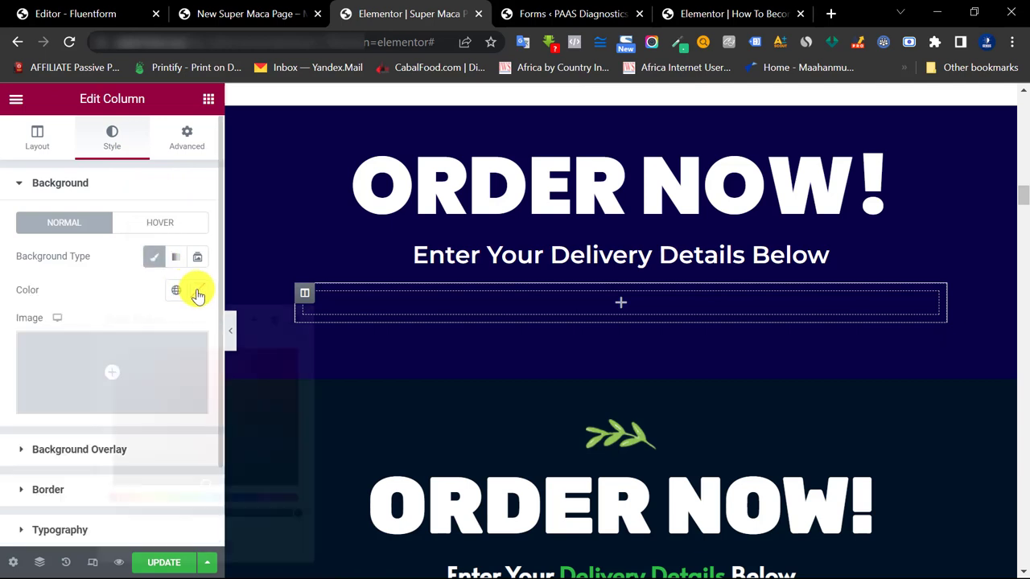
pyautogui.click(113, 353)
pyautogui.click(87, 281)
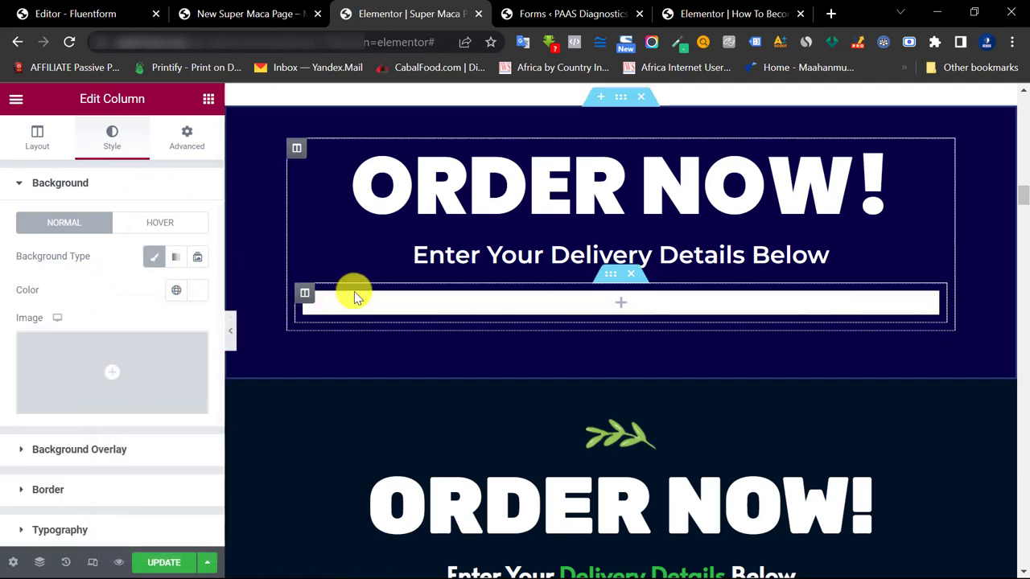
# - Set the inner column's padding to 20 px on all four sides
pyautogui.click(188, 147)
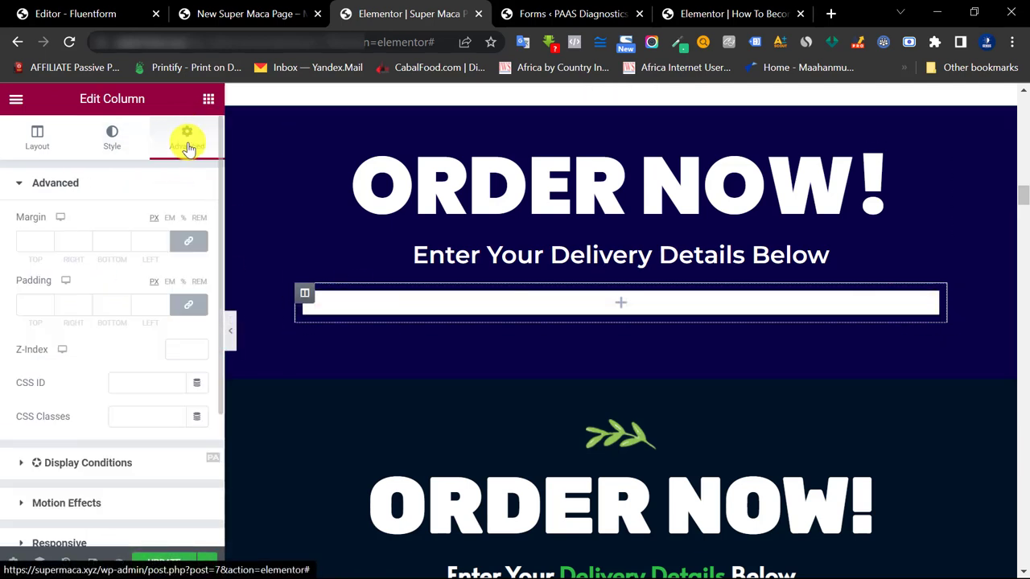
pyautogui.click(71, 304)
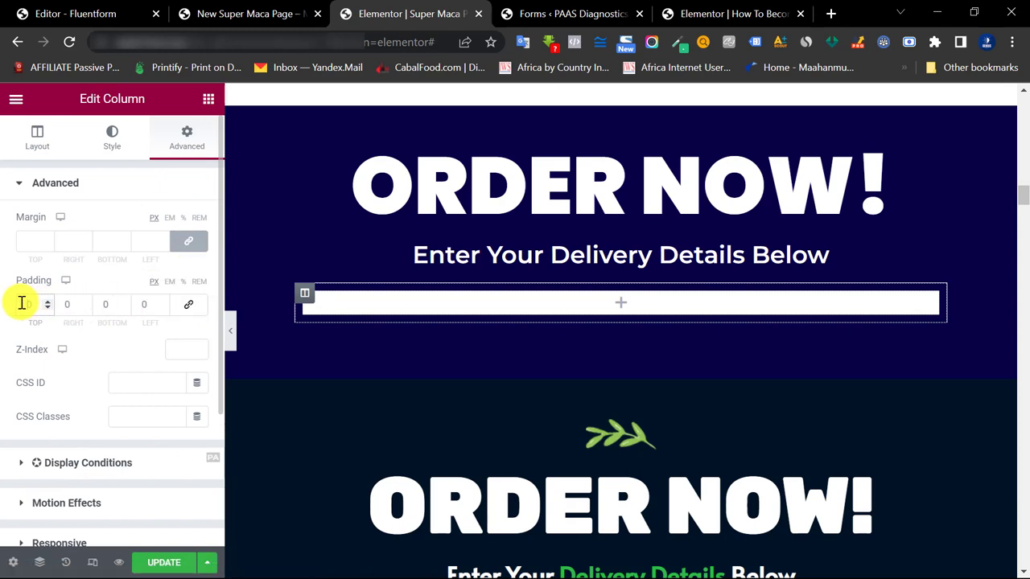
pyautogui.write('20')
pyautogui.click(173, 309)
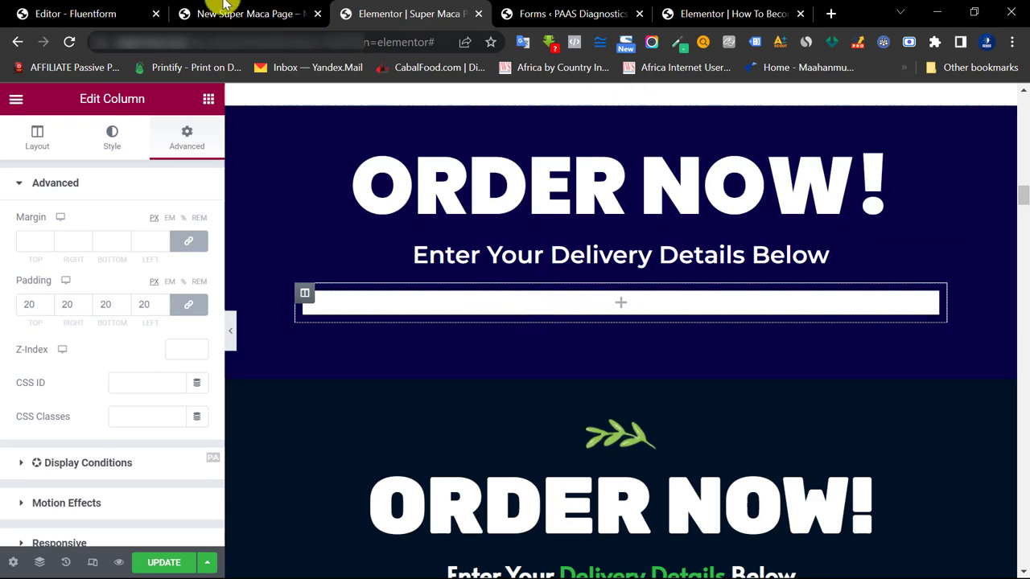
# - Copy the Shoes Form shortcode from the Fluent Forms editor and place a Shortcode widget inside the page's white inner column
pyautogui.click(137, 8)
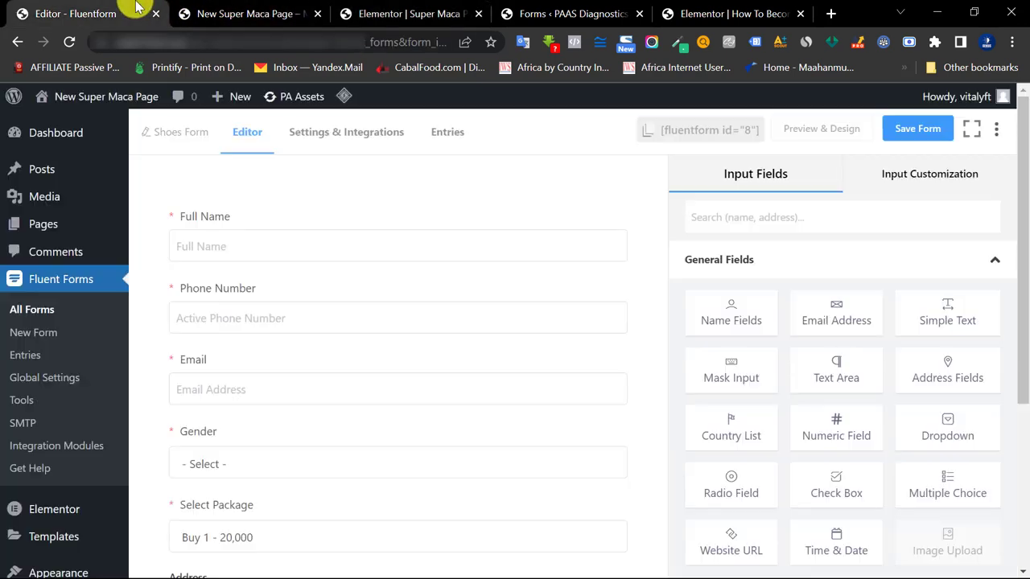
pyautogui.click(706, 134)
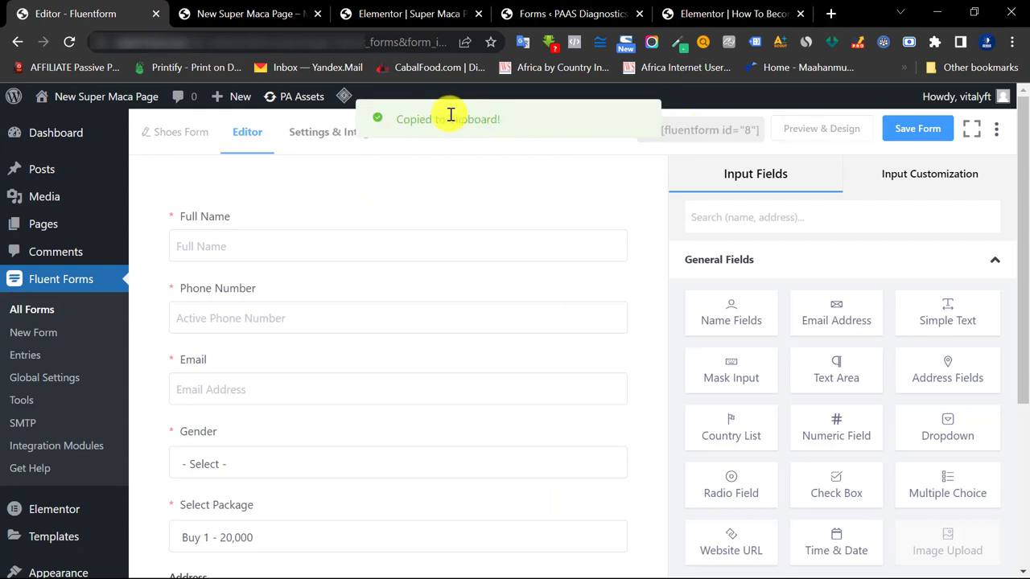
pyautogui.click(429, 18)
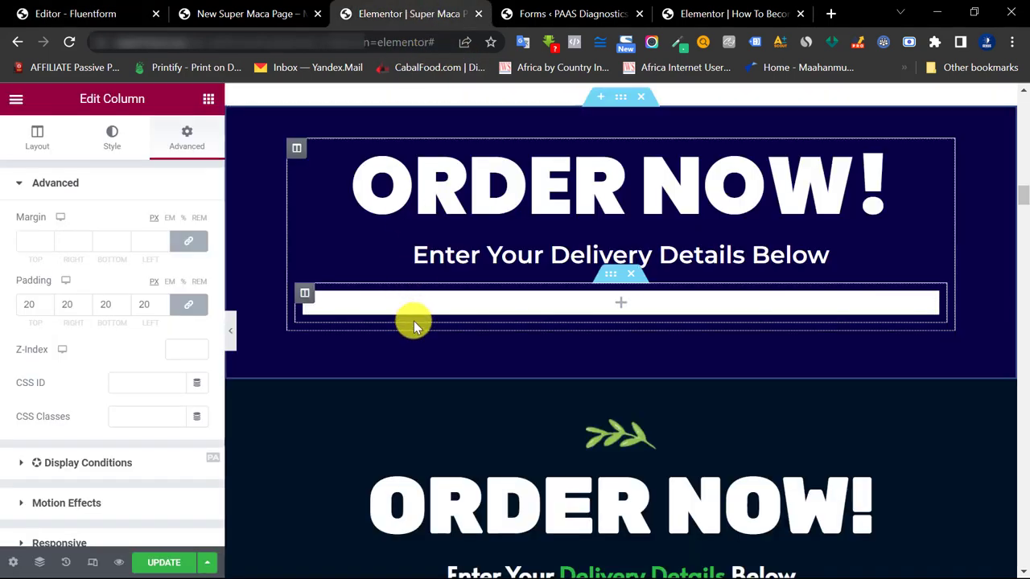
pyautogui.click(206, 100)
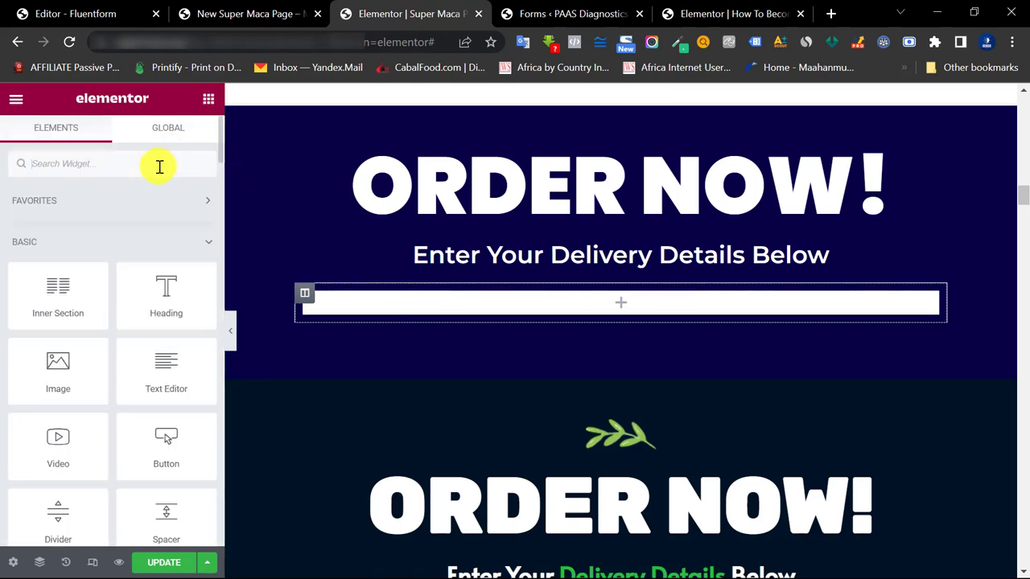
pyautogui.write('short')
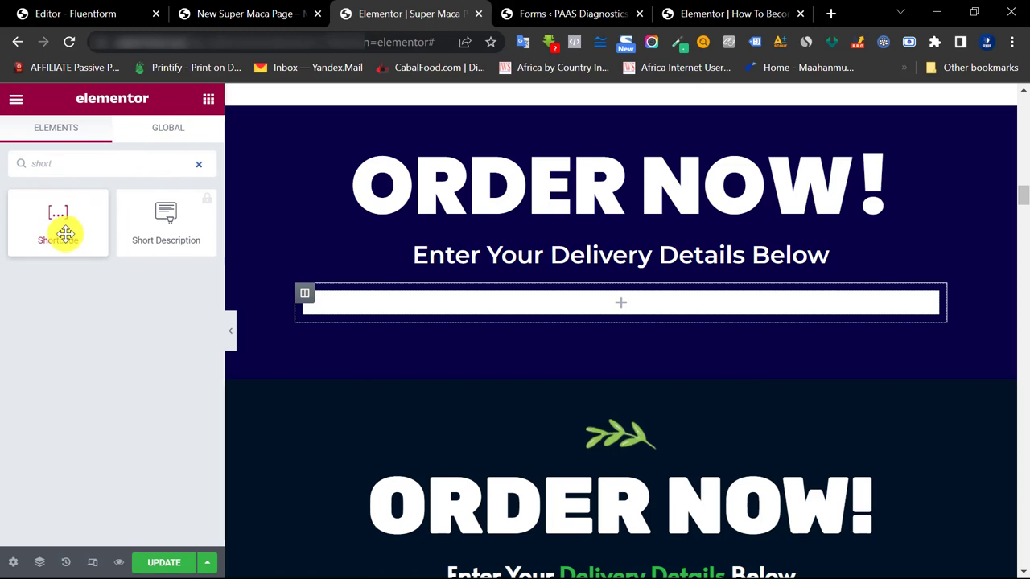
pyautogui.moveTo(65, 233); pyautogui.dragTo(616, 302)
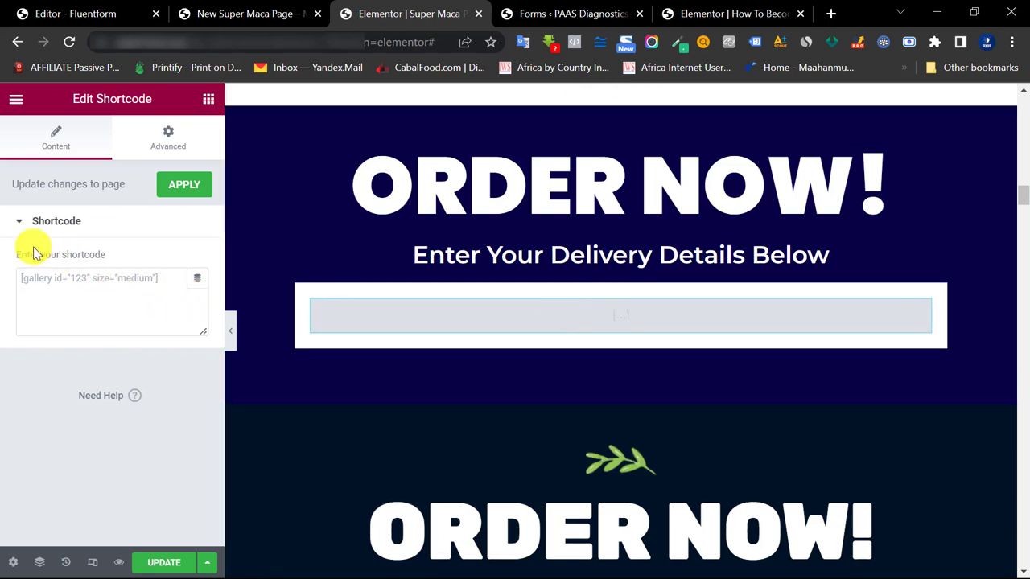
# - Recopy the Shoes Form shortcode from the form editor and paste [fluentform id="8"] into the Shortcode widget
pyautogui.click(114, 16)
pyautogui.click(673, 133)
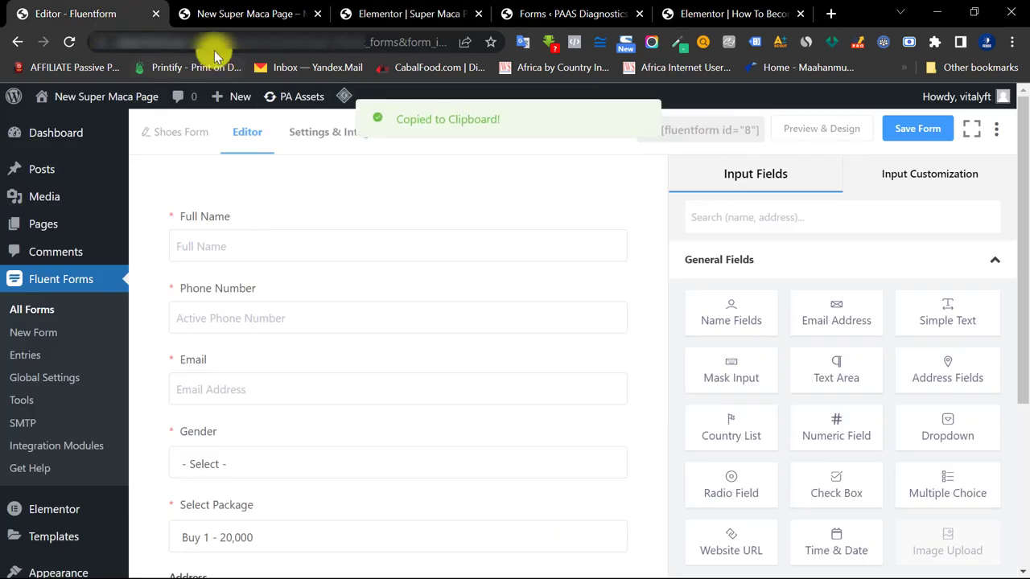
pyautogui.click(373, 16)
pyautogui.click(193, 283)
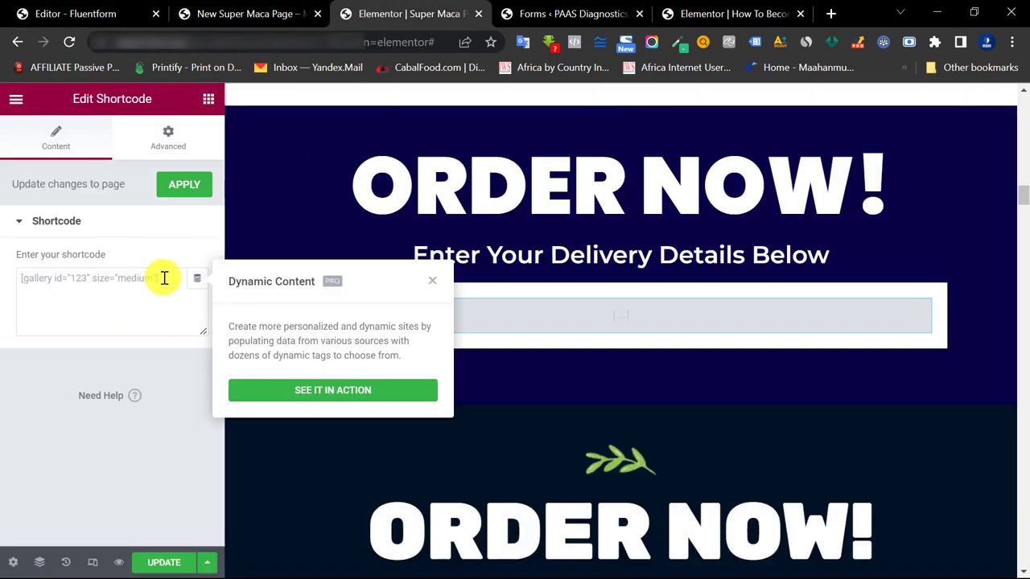
pyautogui.click(163, 277)
pyautogui.hotkey('ctrl', 'v')
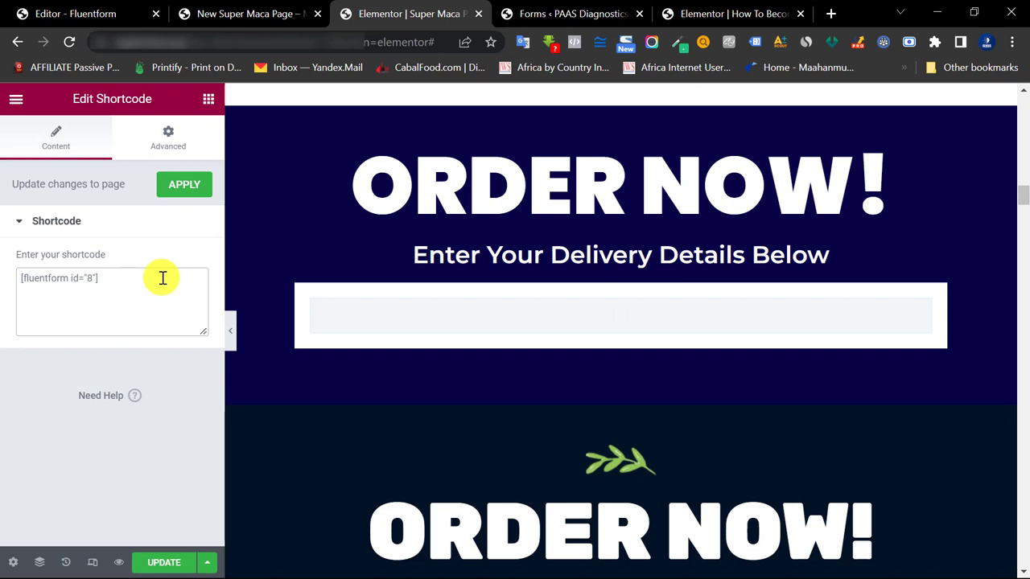
# - Examine the embedded form's fields and submit button, comparing them with the Fluent Forms editor and the existing order form below
pyautogui.scroll(-1, 507, 361)
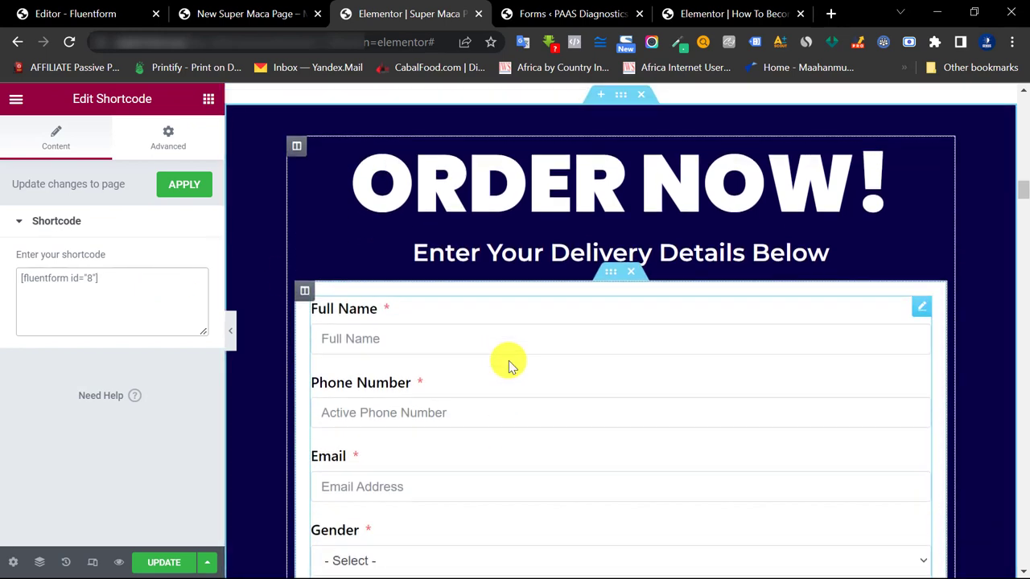
pyautogui.scroll(-5, 508, 364)
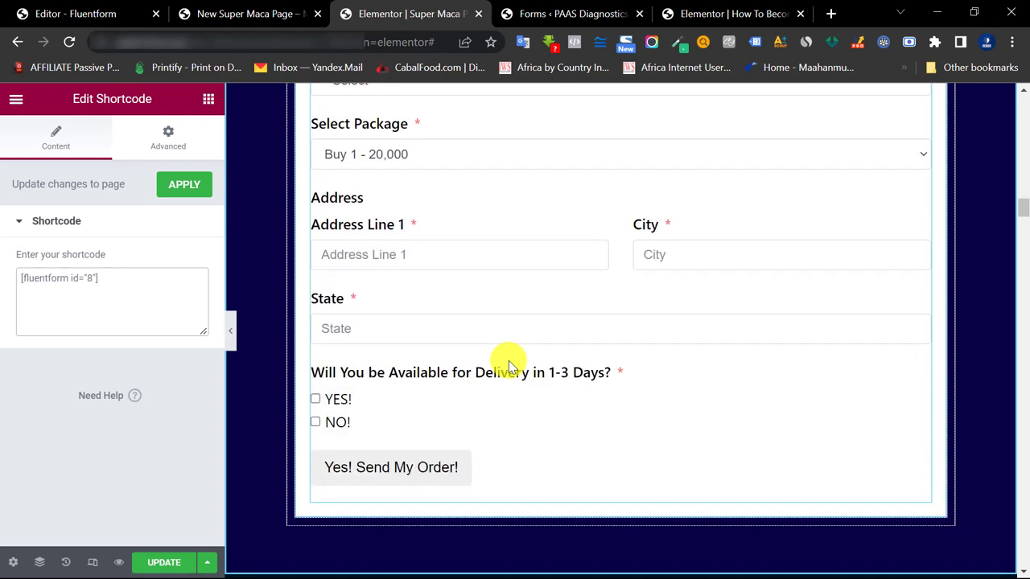
pyautogui.click(69, 14)
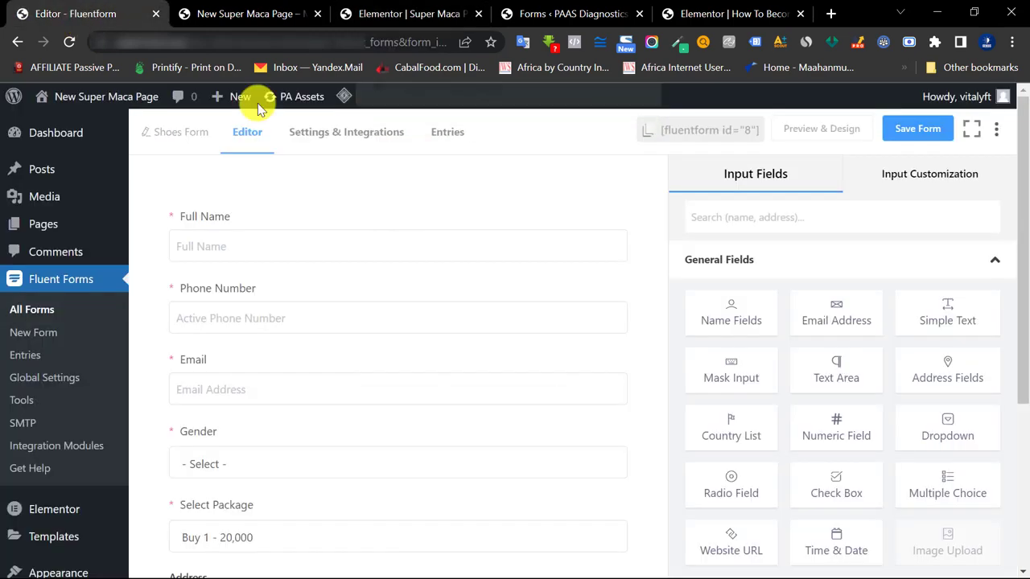
pyautogui.scroll(-5, 563, 357)
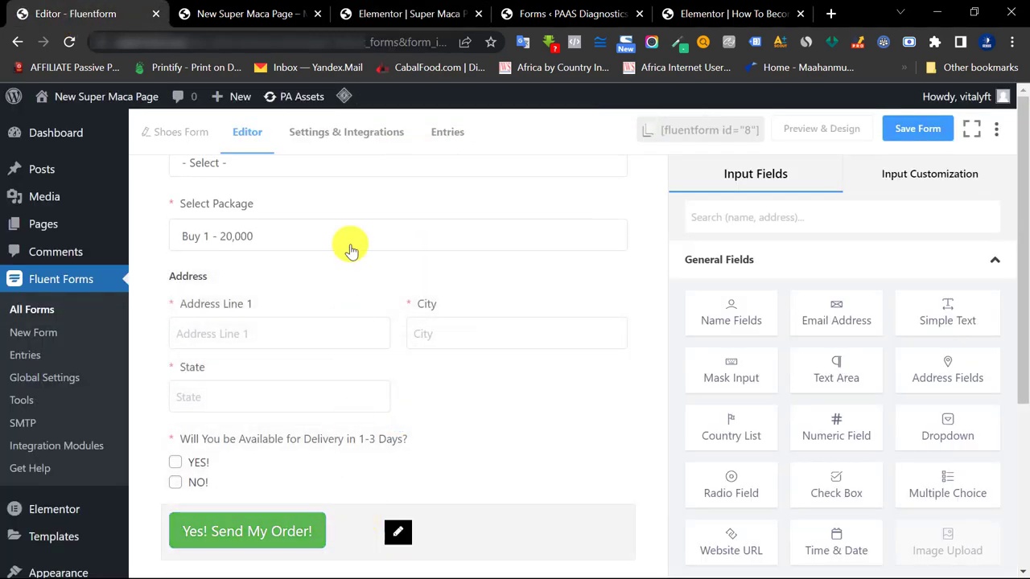
pyautogui.click(370, 12)
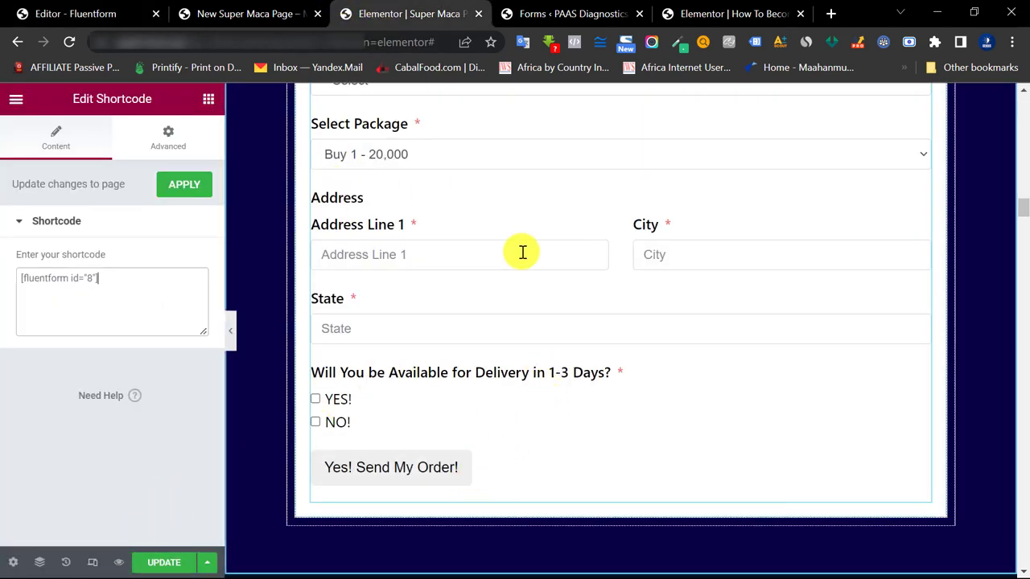
pyautogui.click(44, 14)
pyautogui.click(397, 24)
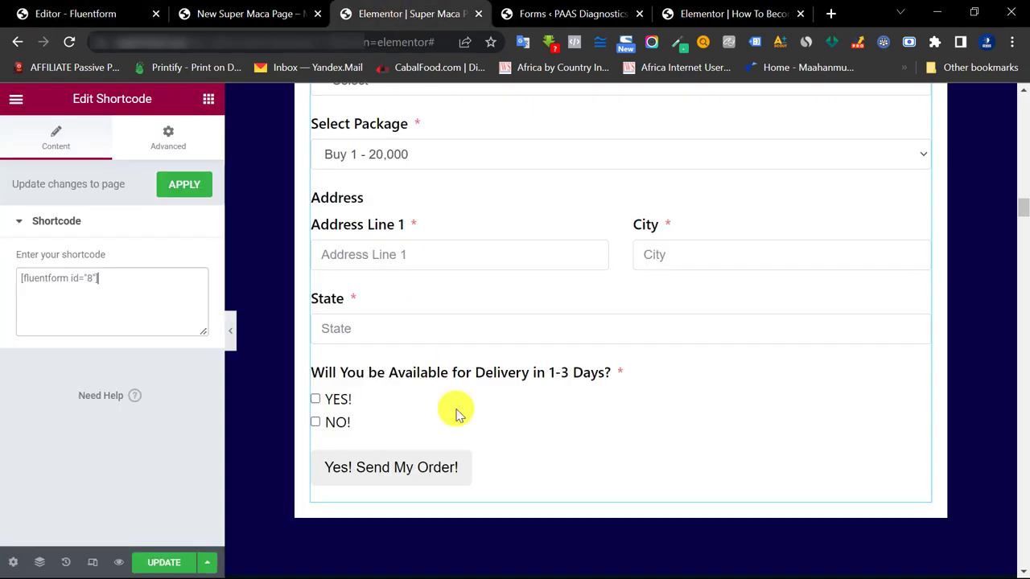
pyautogui.scroll(4, 493, 418)
pyautogui.scroll(-15, 494, 354)
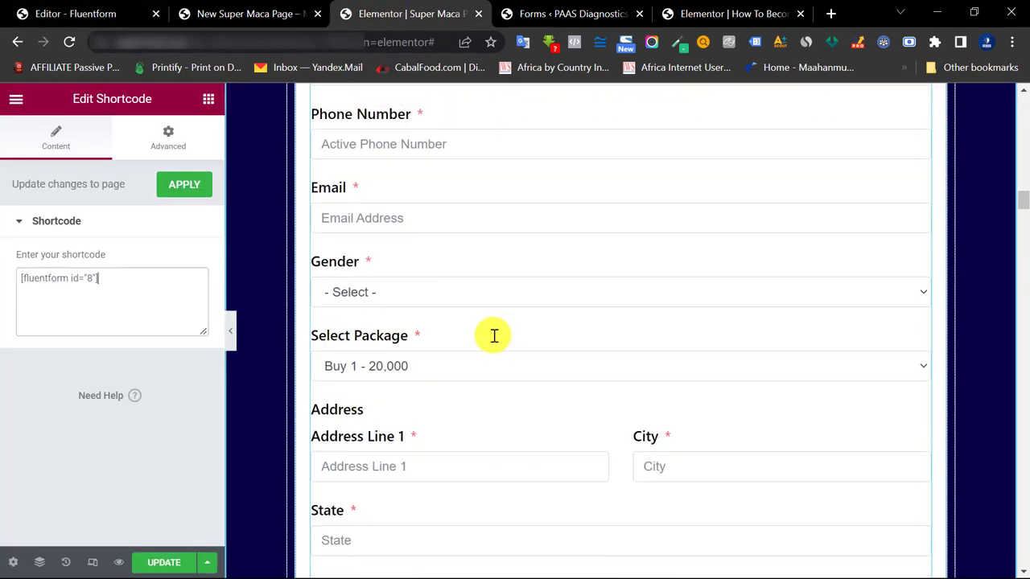
pyautogui.scroll(-2, 493, 336)
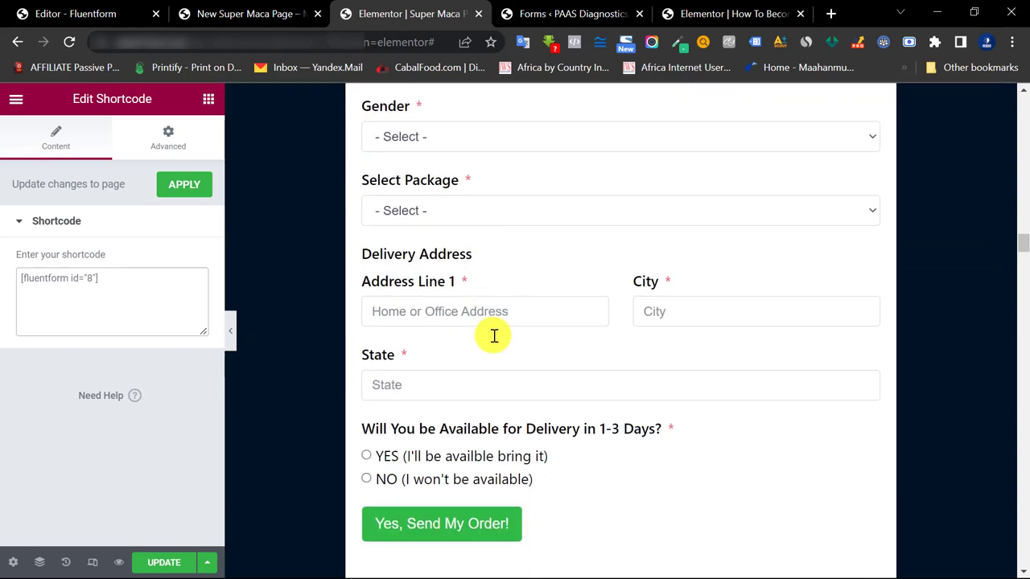
# - Examine the available Elementor widgets, including the Pro Form widget, and the order section with its embedded form
pyautogui.scroll(5, 506, 347)
pyautogui.scroll(-5, 479, 352)
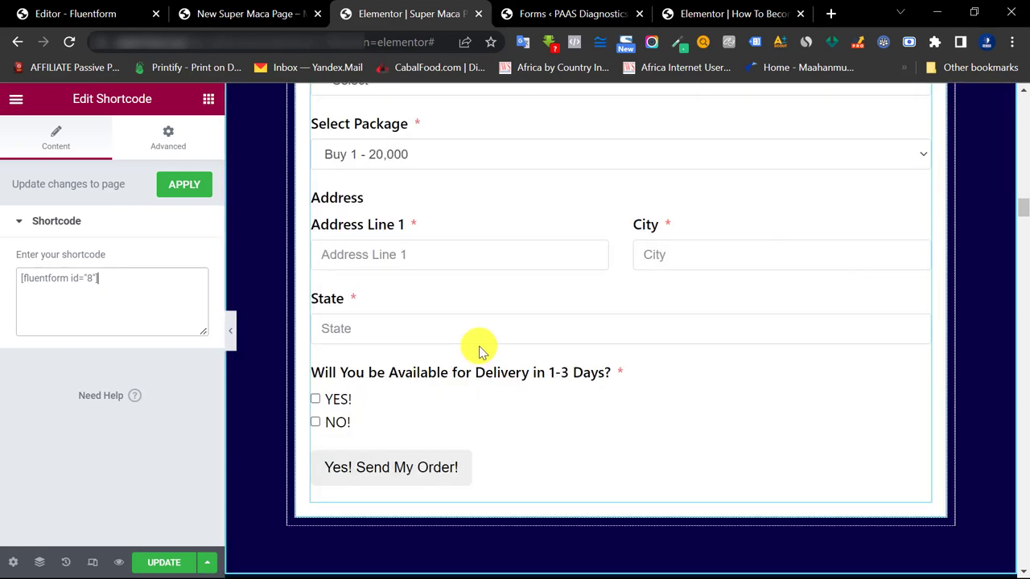
pyautogui.click(208, 105)
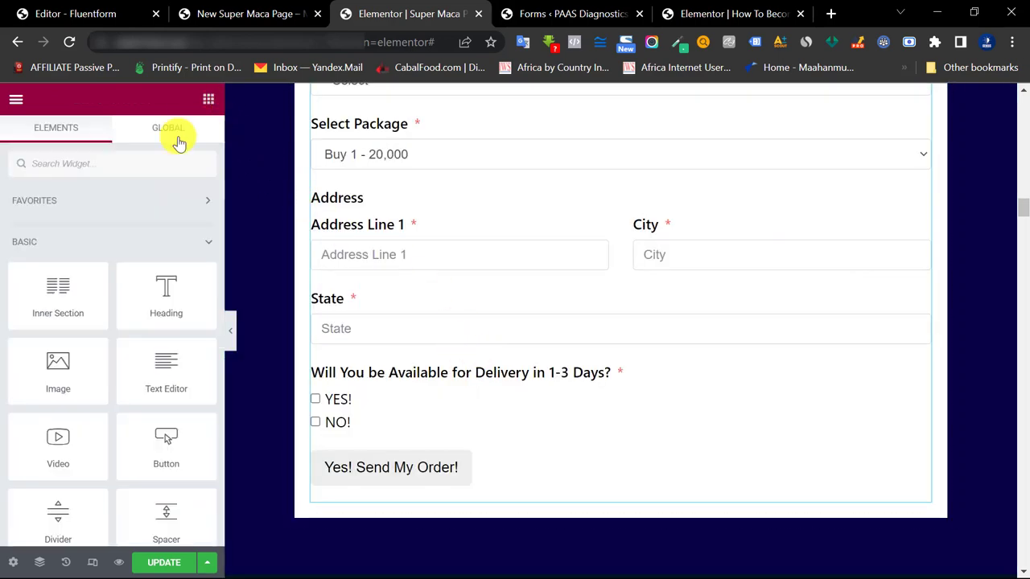
pyautogui.scroll(2, 357, 241)
pyautogui.scroll(-3, 133, 292)
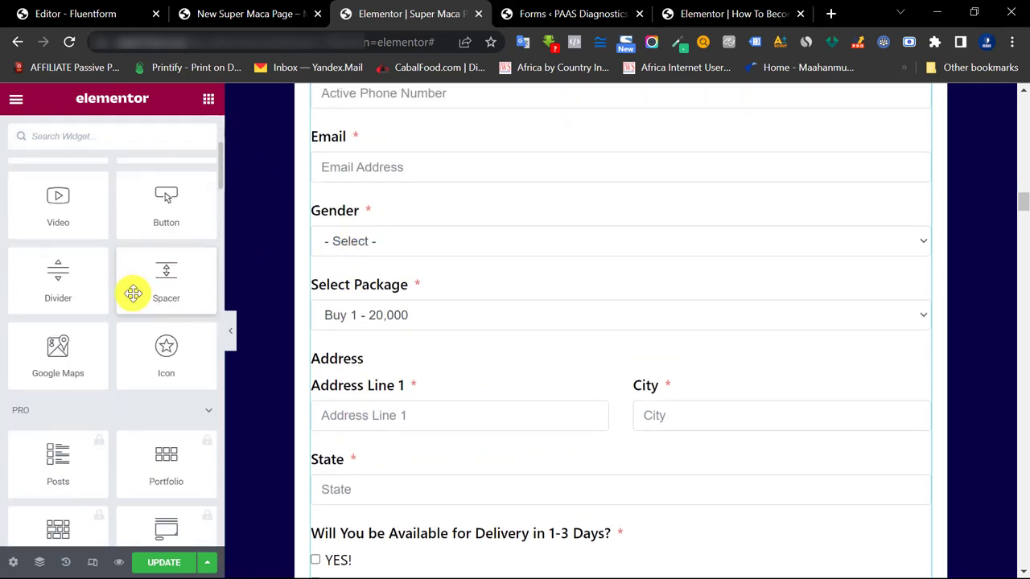
pyautogui.scroll(-3, 134, 345)
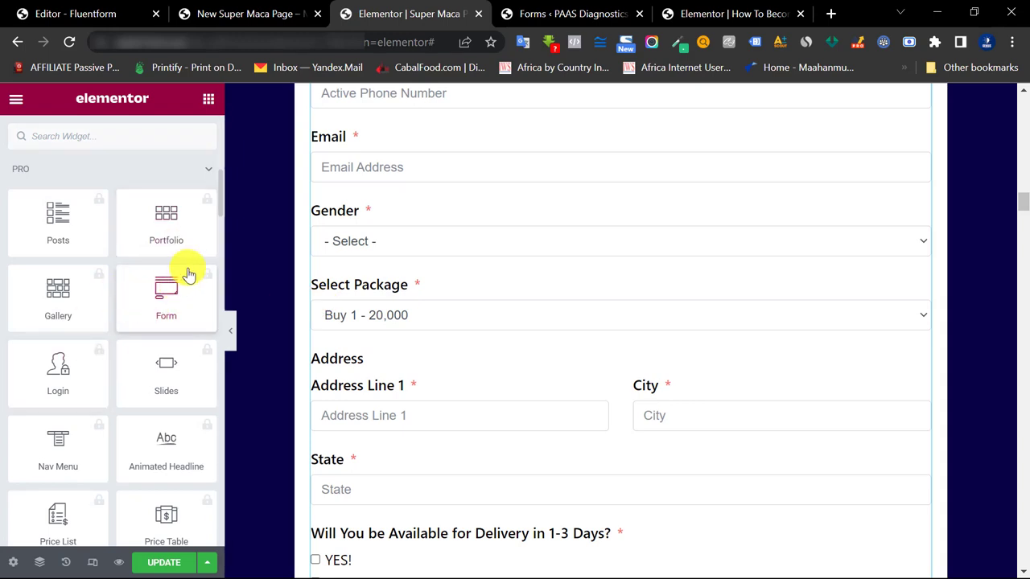
pyautogui.scroll(3, 336, 298)
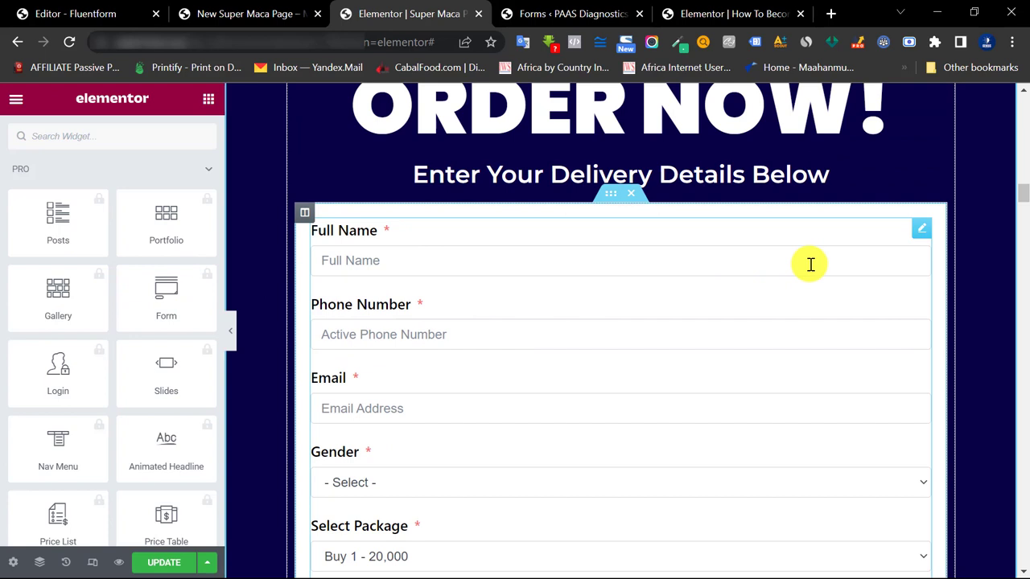
pyautogui.scroll(1, 810, 264)
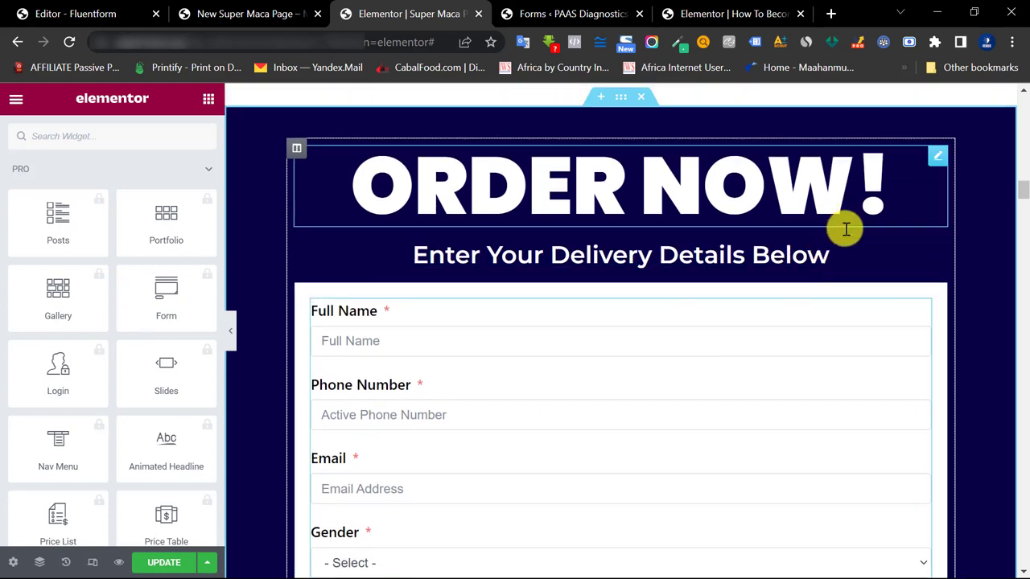
pyautogui.scroll(-3, 840, 233)
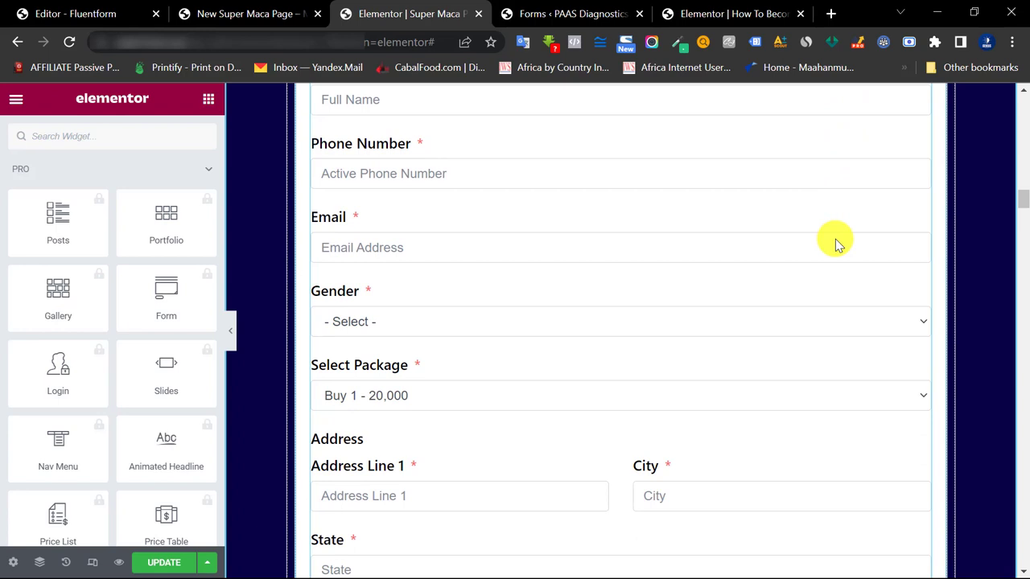
pyautogui.scroll(-3, 827, 246)
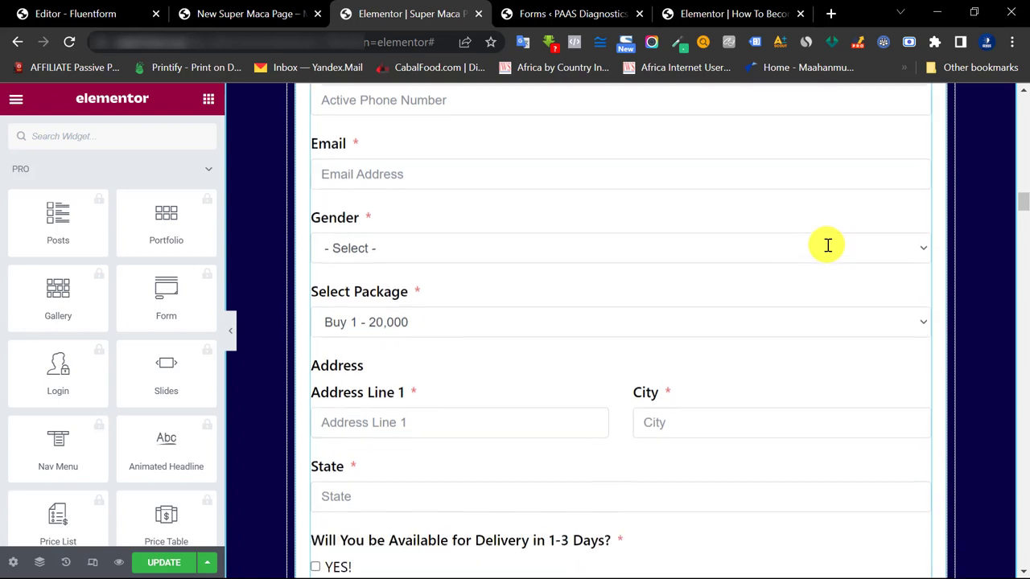
# - Switch the page preview to the mobile layout and check how the new order form fits
pyautogui.click(93, 561)
pyautogui.click(303, 99)
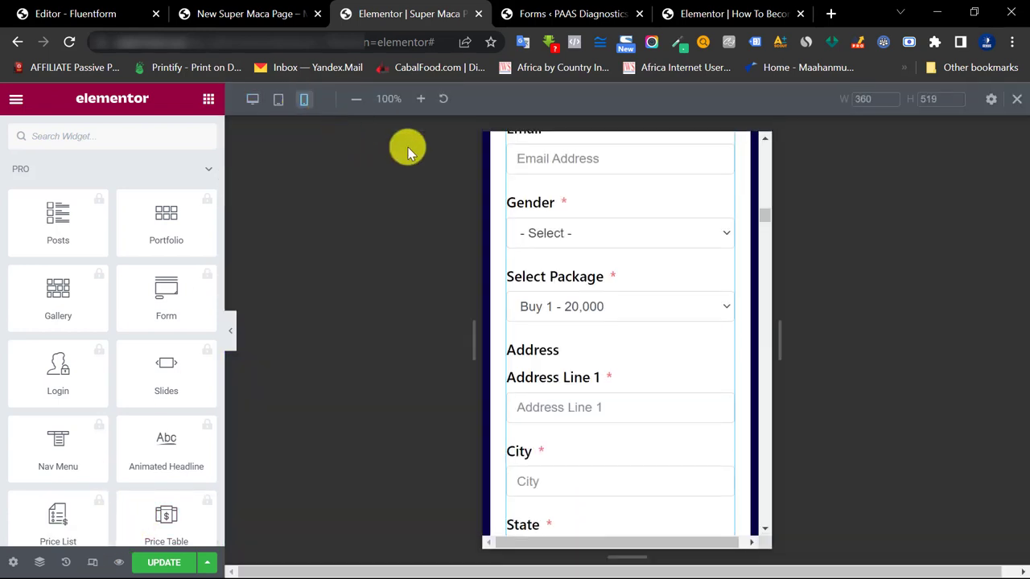
pyautogui.scroll(5, 651, 338)
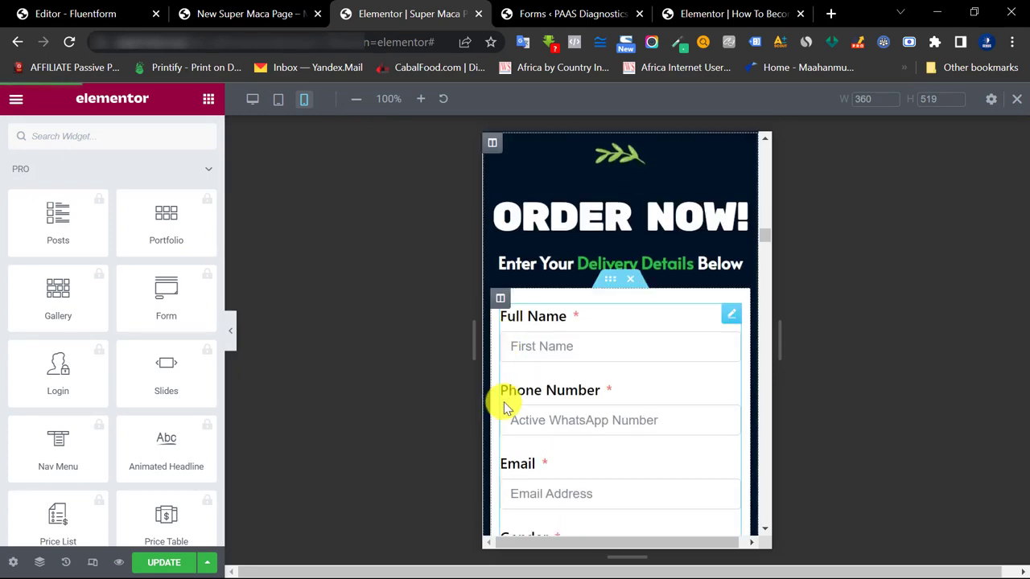
pyautogui.scroll(6, 551, 322)
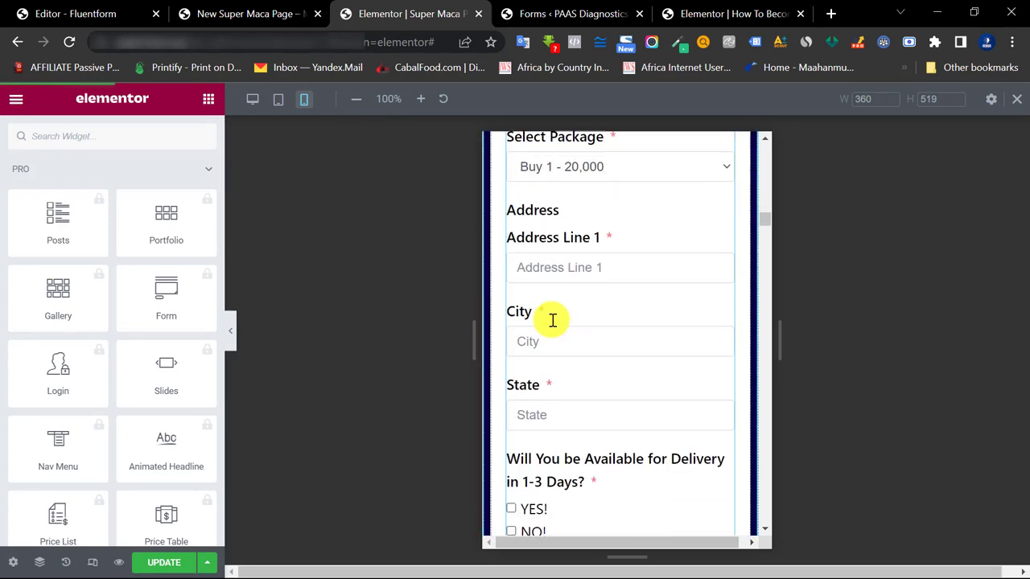
pyautogui.scroll(3, 539, 241)
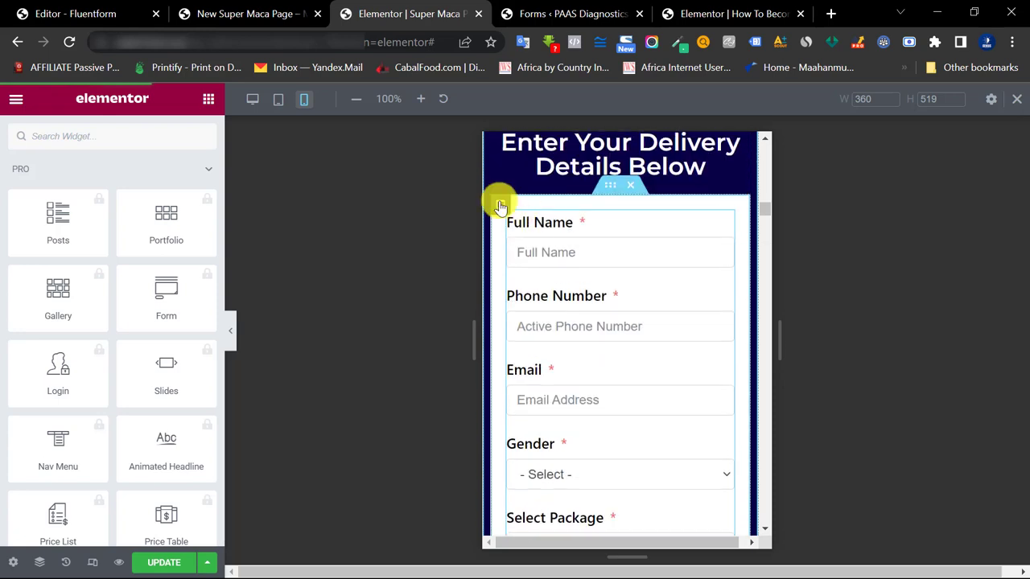
# - Set the mobile padding of the white inner column holding the form to 10 px on all four sides
pyautogui.click(498, 206)
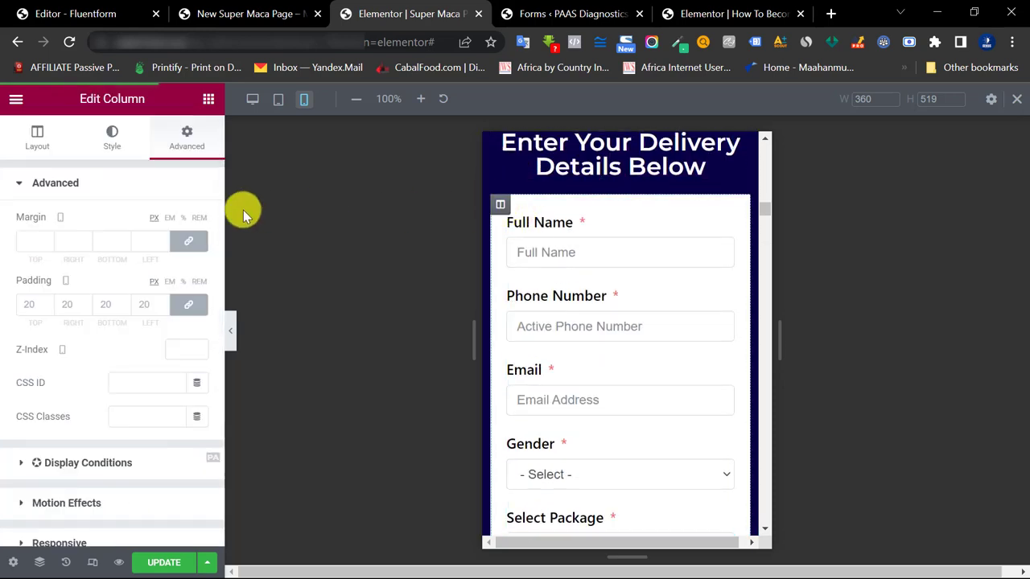
pyautogui.click(188, 304)
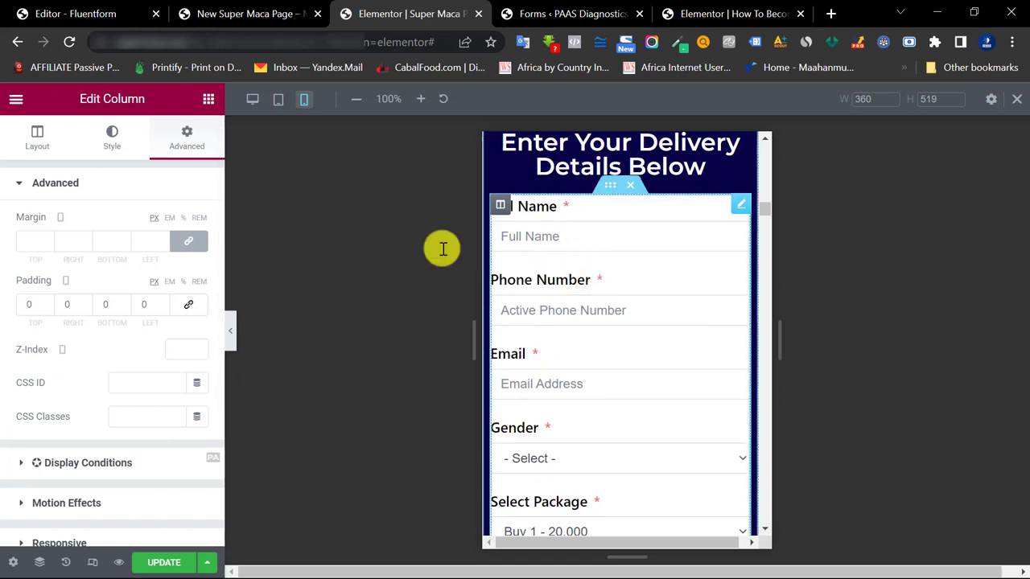
pyautogui.click(28, 304)
pyautogui.write('10')
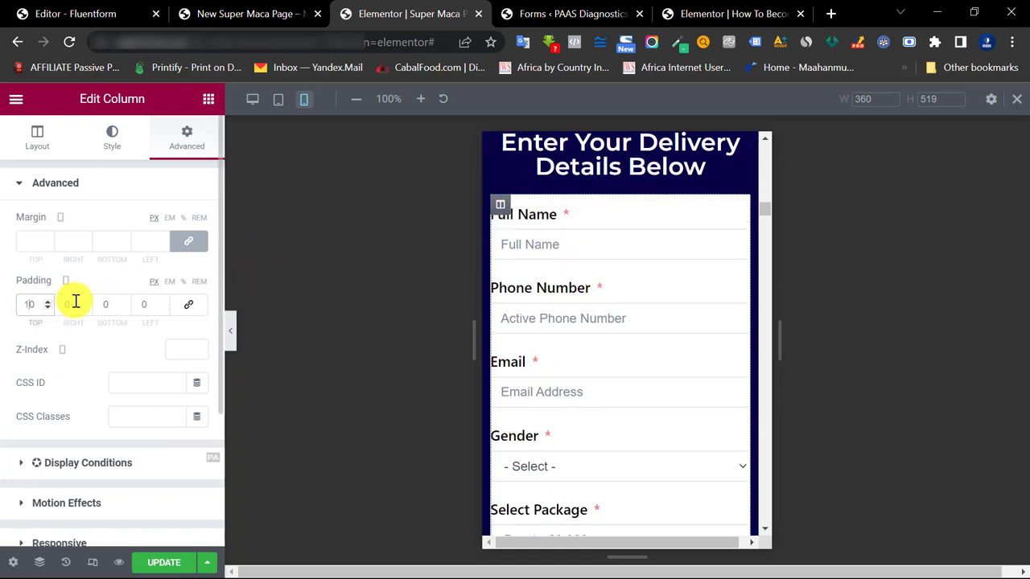
pyautogui.click(188, 304)
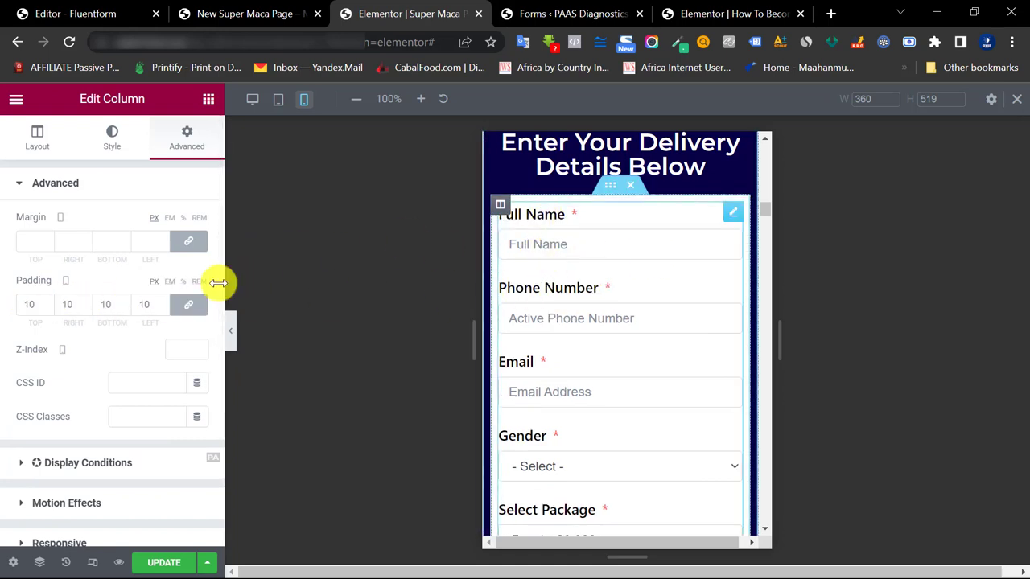
# - Unlink the inner column's mobile padding values and set the top and bottom padding to 20 px
pyautogui.click(189, 305)
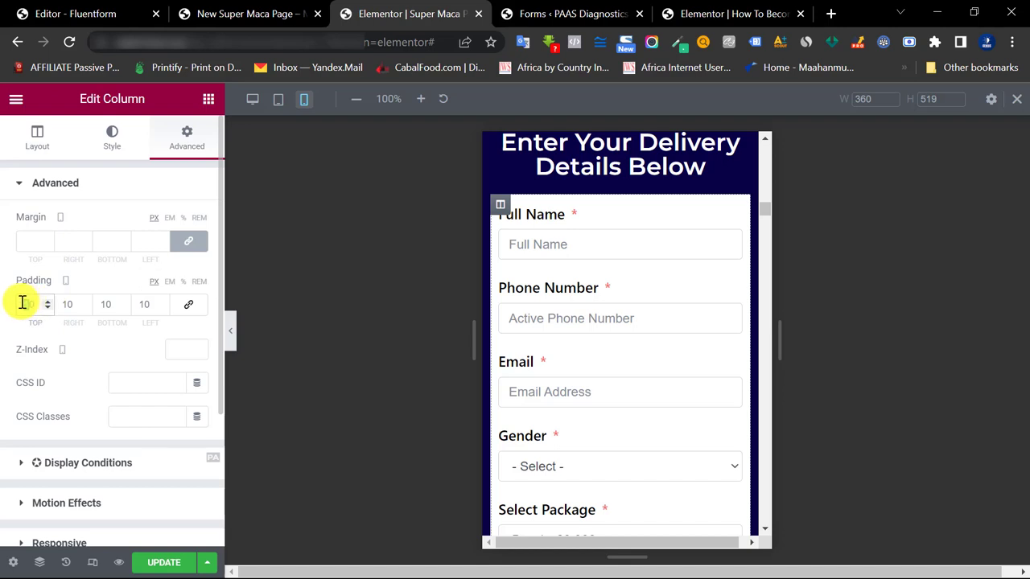
pyautogui.doubleClick(22, 302)
pyautogui.write('20')
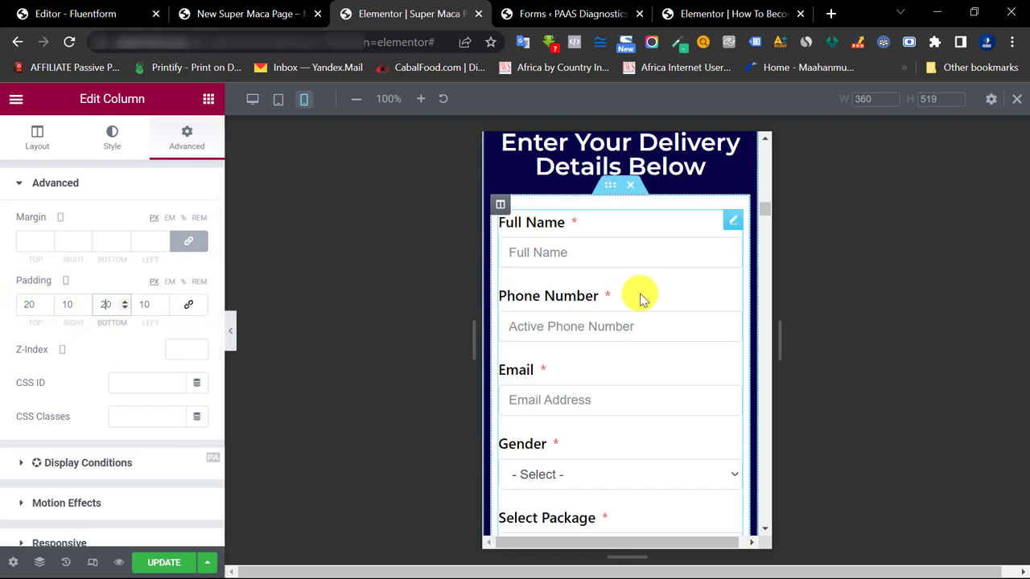
pyautogui.scroll(-5, 640, 296)
pyautogui.scroll(-3, 639, 296)
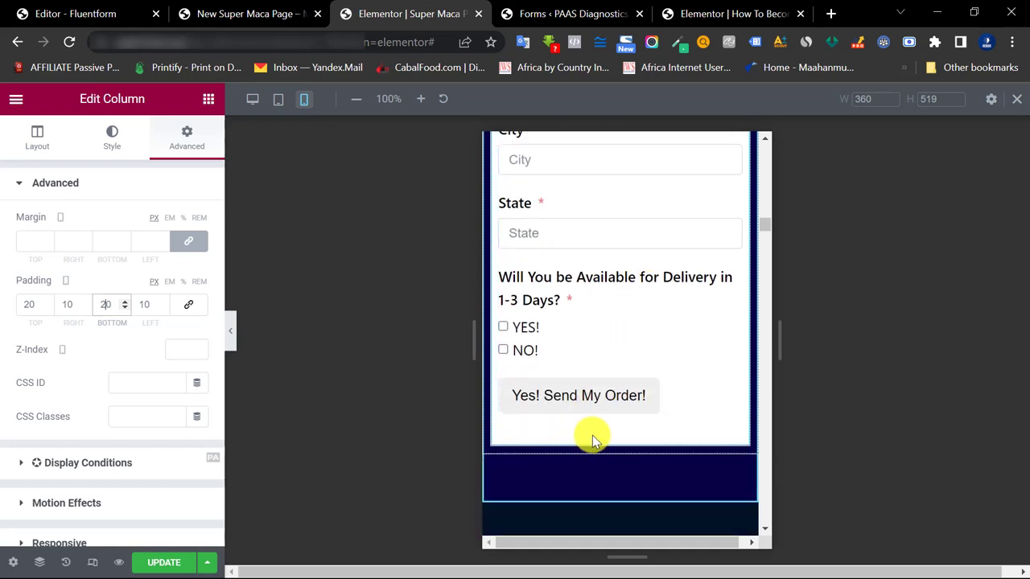
pyautogui.scroll(8, 592, 435)
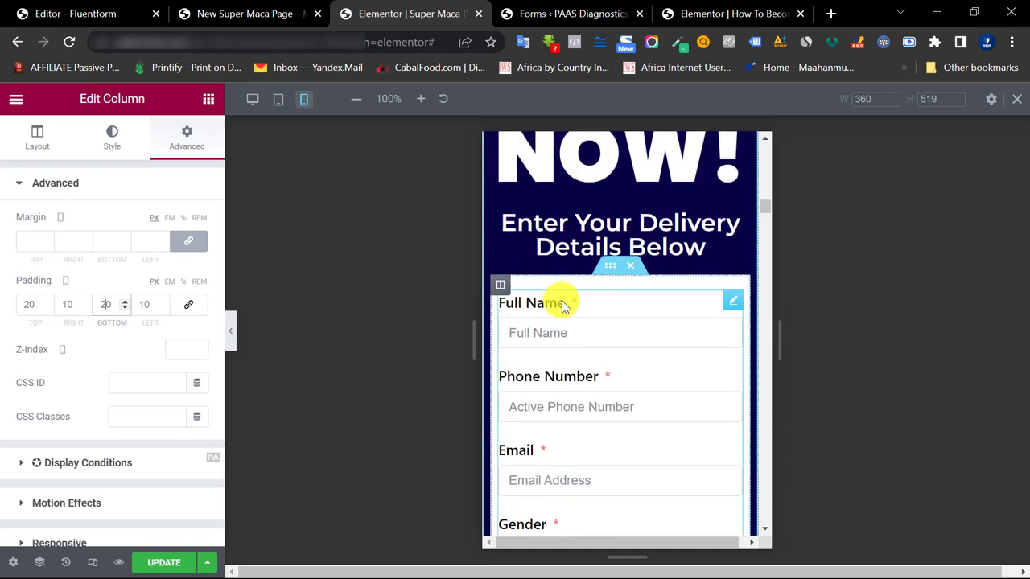
# - Reduce the mobile font size of the "ORDER NOW!" heading to 47 px
pyautogui.scroll(1, 578, 339)
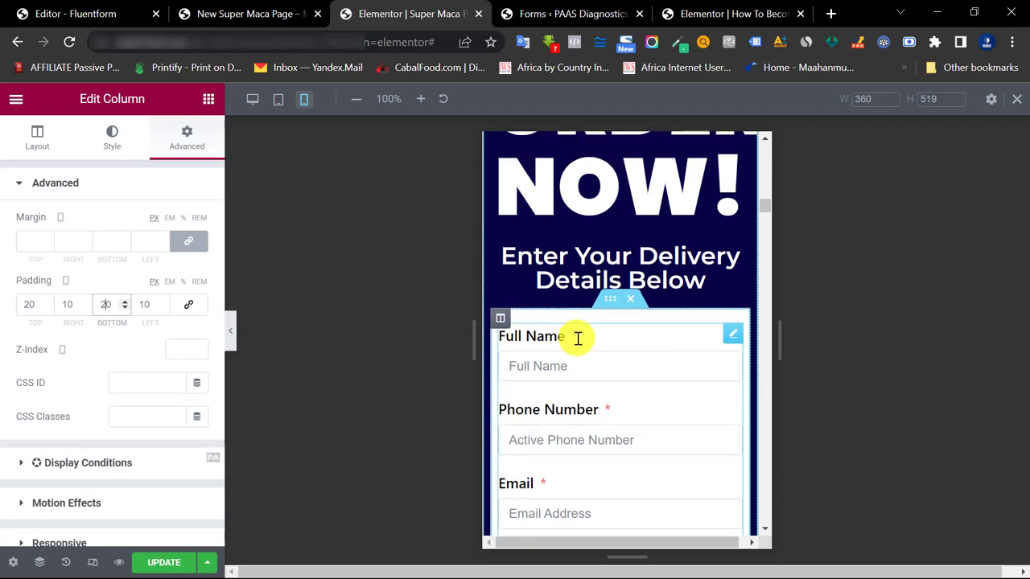
pyautogui.scroll(2, 578, 339)
pyautogui.scroll(-3, 620, 242)
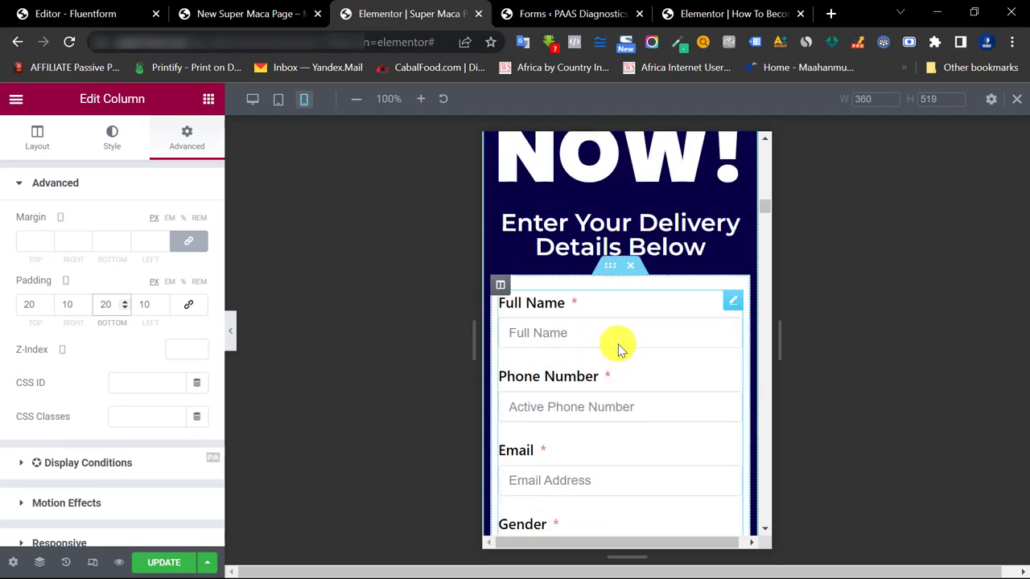
pyautogui.scroll(2, 611, 297)
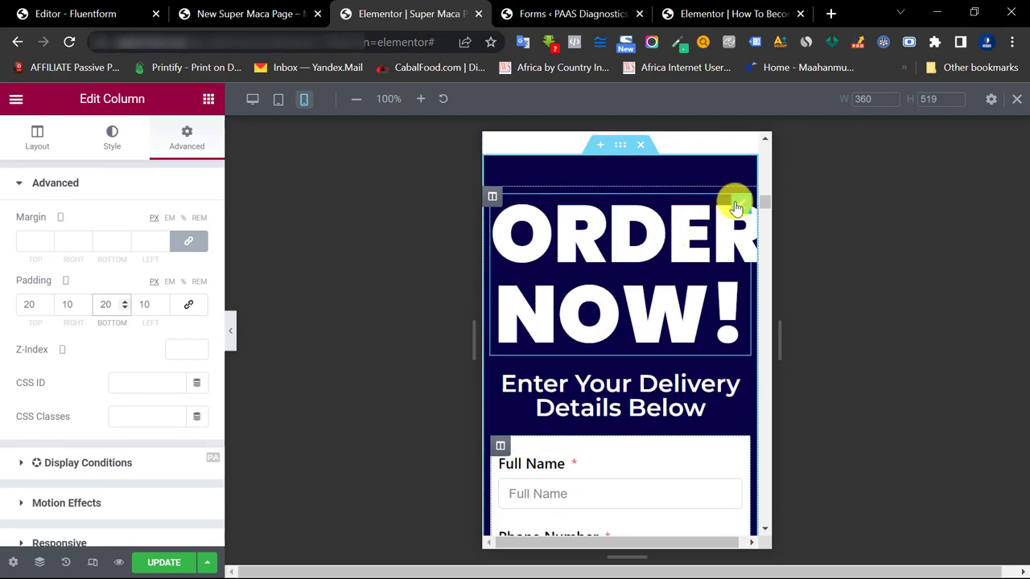
pyautogui.click(740, 207)
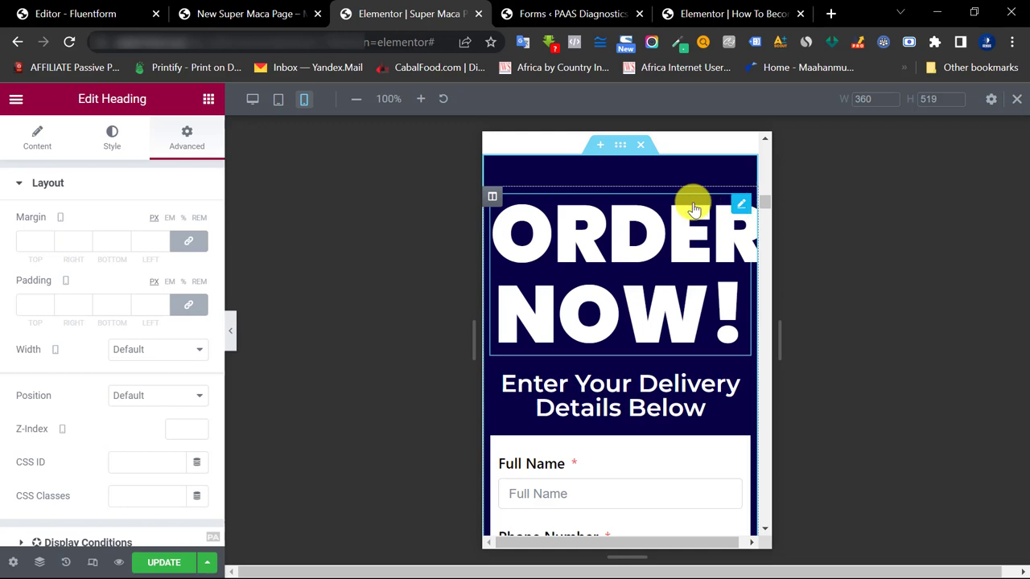
pyautogui.click(110, 138)
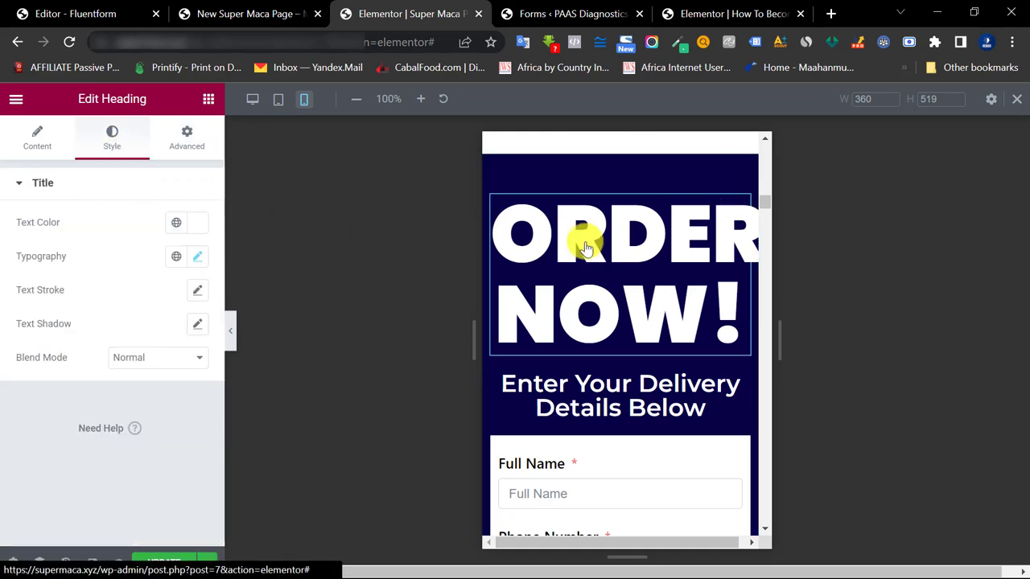
pyautogui.click(197, 258)
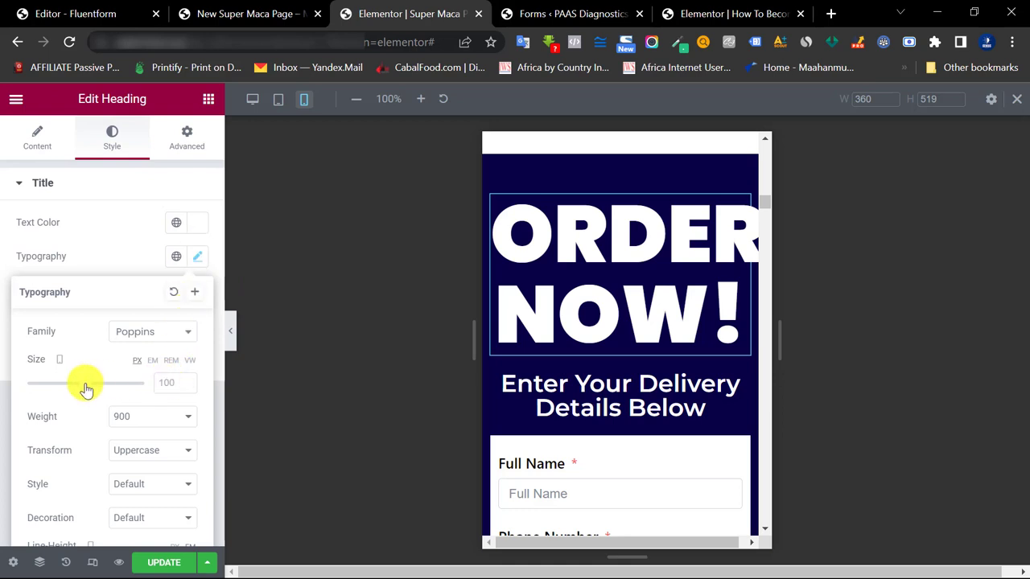
pyautogui.moveTo(86, 390); pyautogui.dragTo(58, 394)
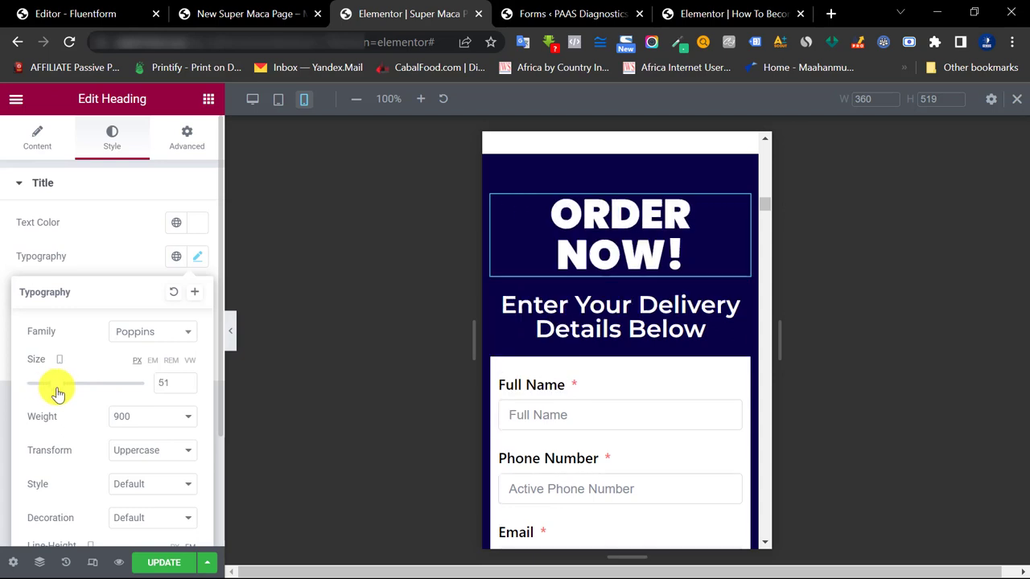
pyautogui.click(187, 389)
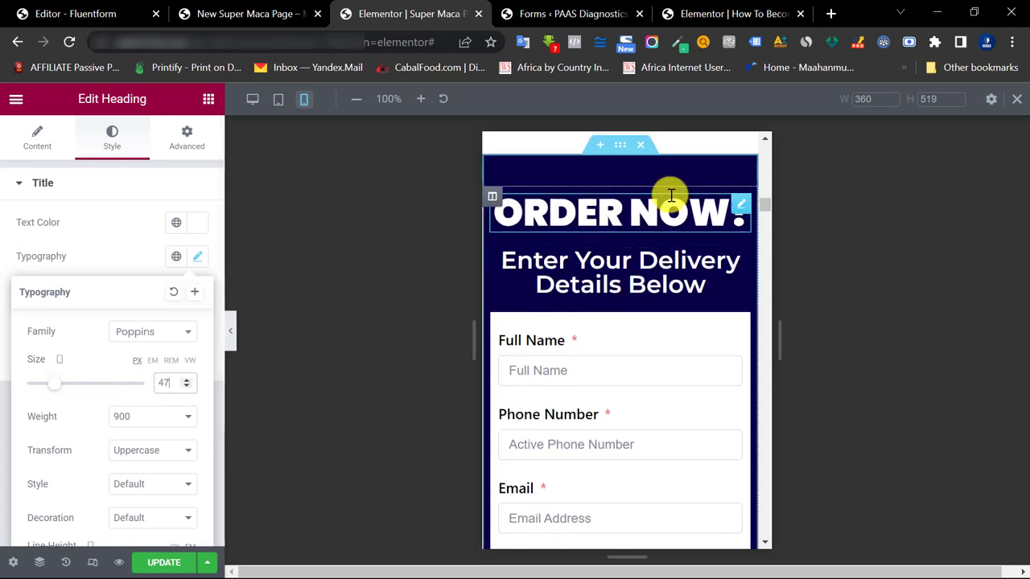
# - Set the mobile font size of the "Enter Your Delivery Details Below" heading to 20 px
pyautogui.click(740, 256)
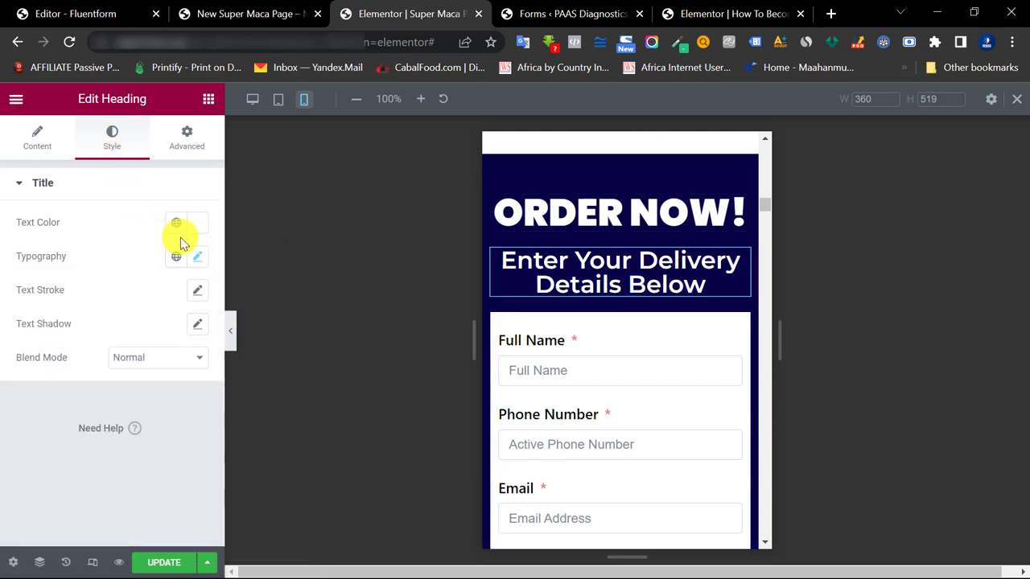
pyautogui.click(197, 256)
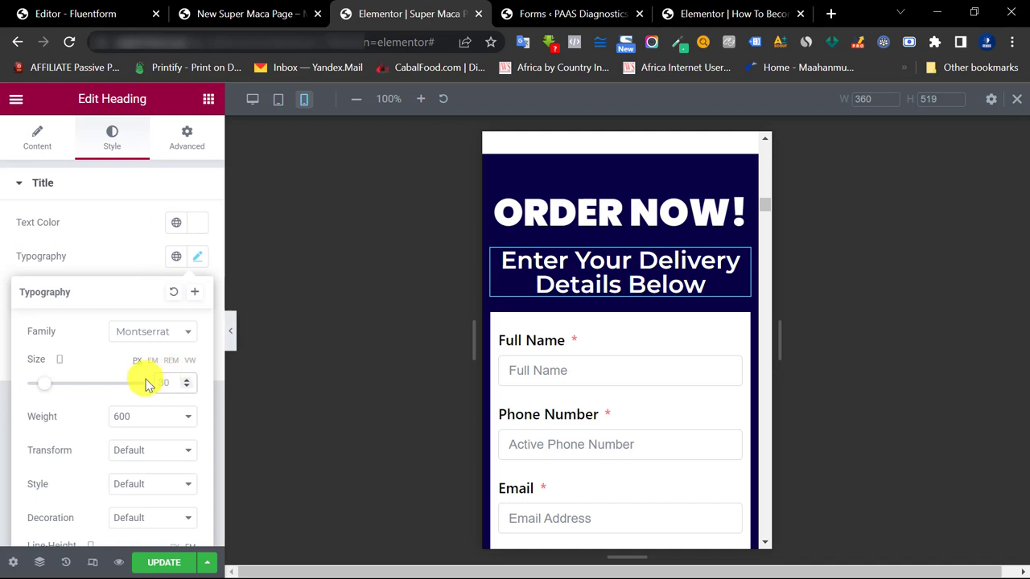
pyautogui.click(148, 385)
pyautogui.write('20')
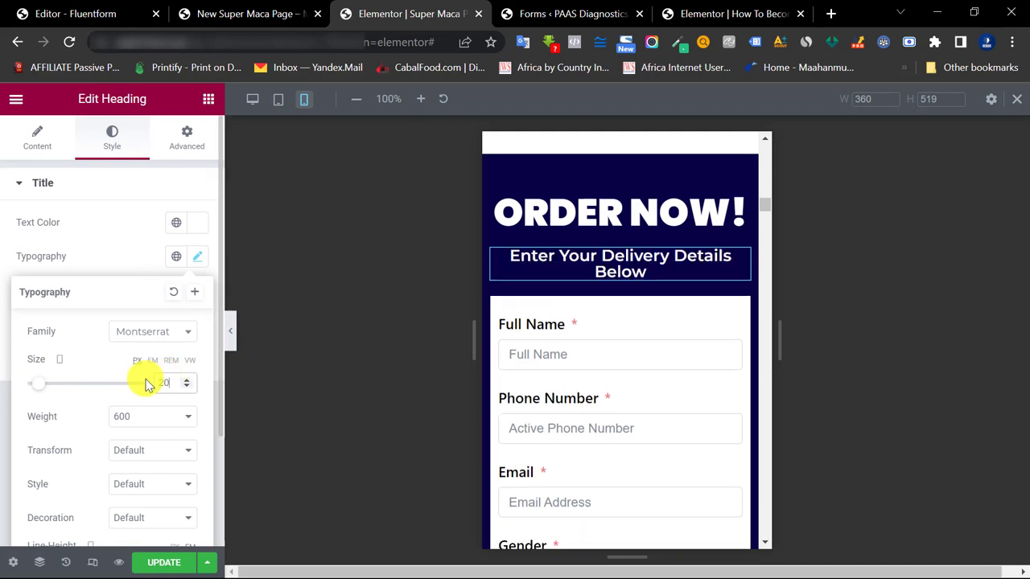
# - Set the mobile line height of the "Enter Your Delivery Details Below" heading to 1.3 em
pyautogui.scroll(-2, 159, 434)
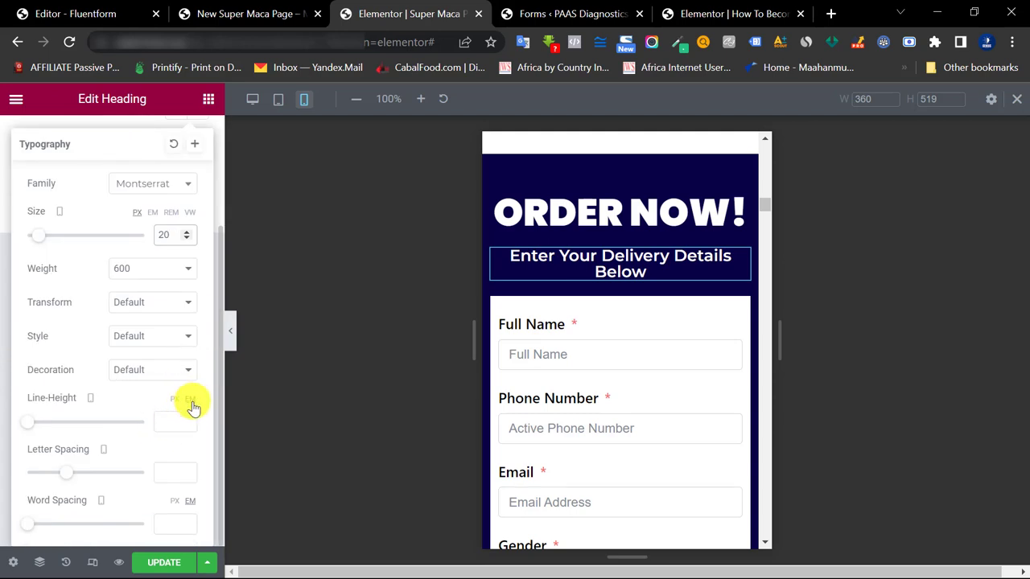
pyautogui.click(174, 419)
pyautogui.write('1.2')
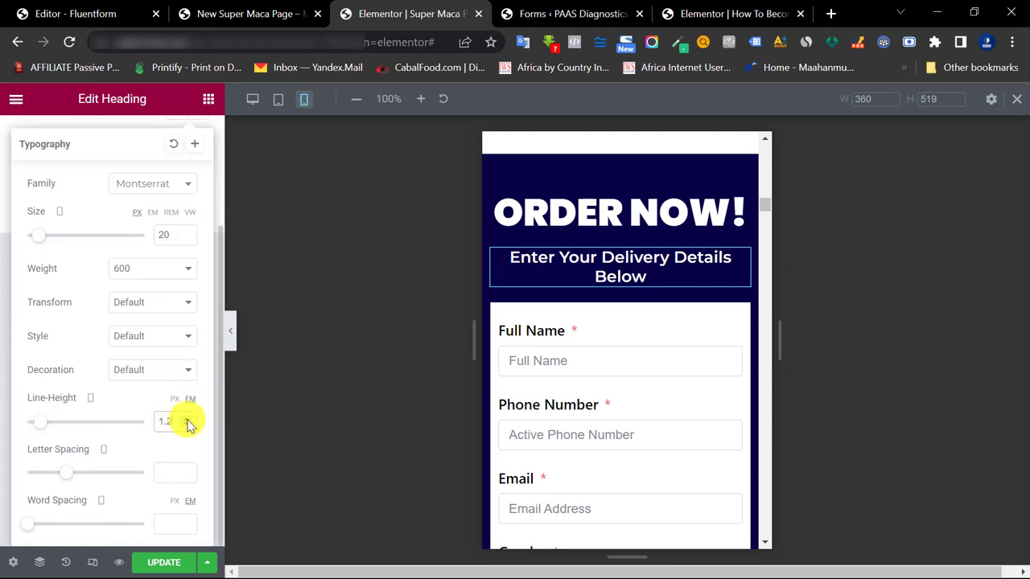
pyautogui.click(187, 419)
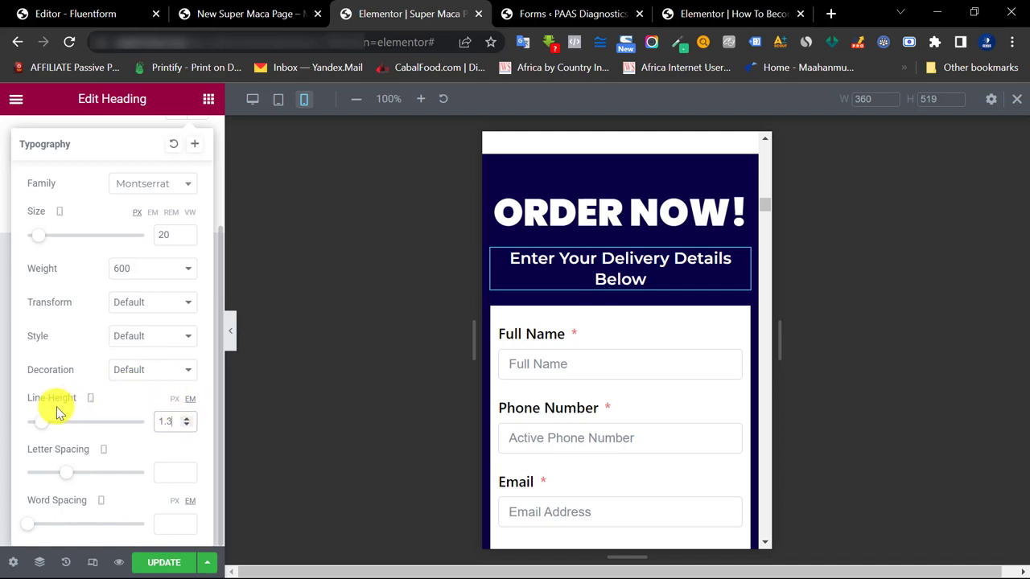
pyautogui.scroll(-10, 678, 331)
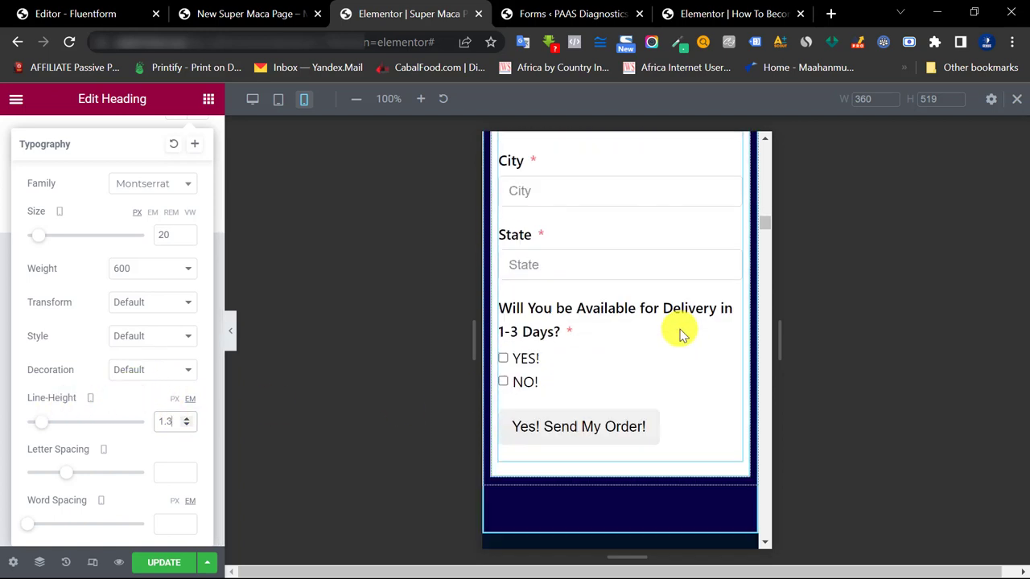
# - Reduce the mobile font size of the "Enter Your Delivery Details Below" heading to 17 px
pyautogui.scroll(-1, 619, 378)
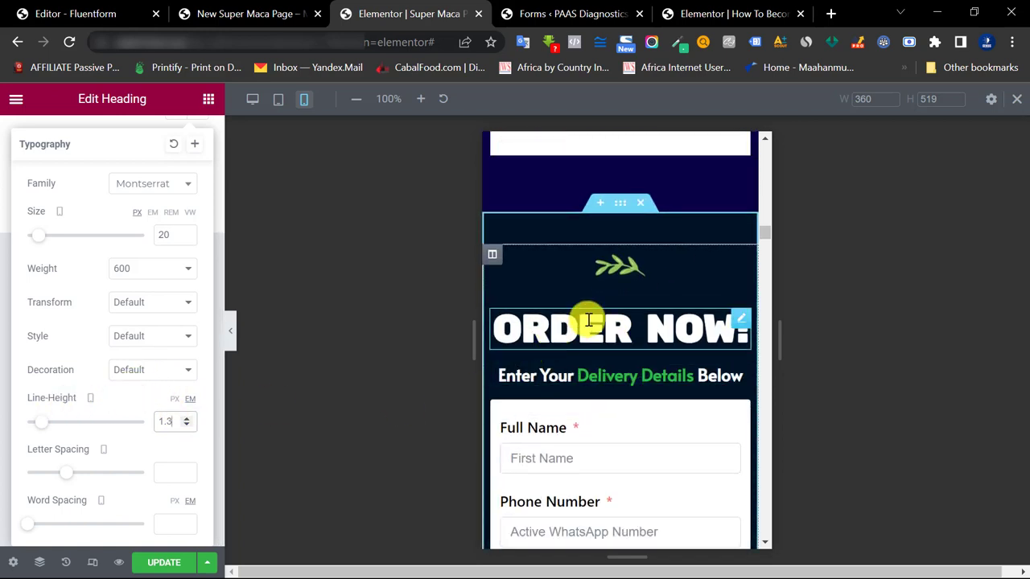
pyautogui.scroll(1, 595, 329)
pyautogui.scroll(10, 588, 319)
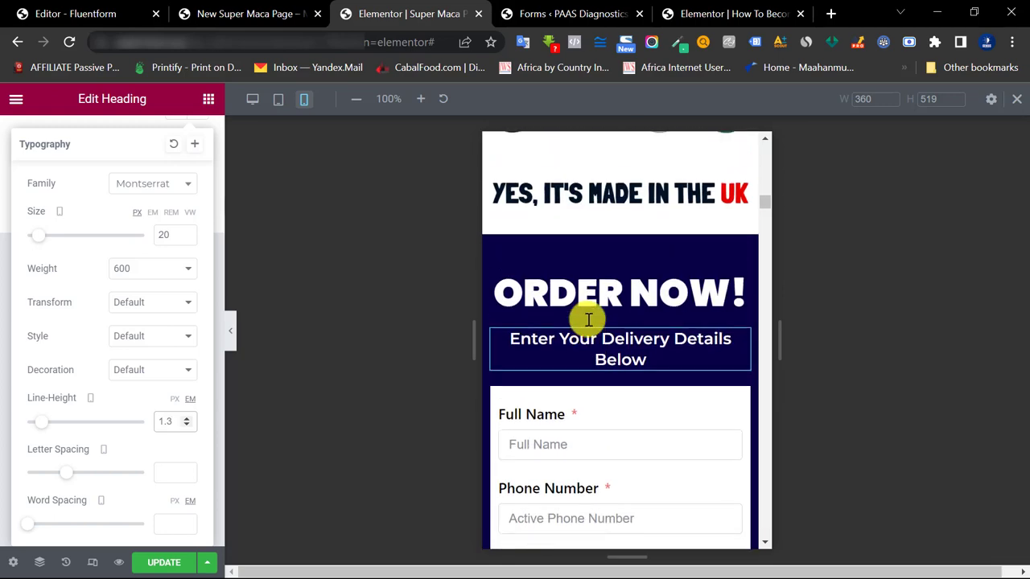
pyautogui.click(187, 239)
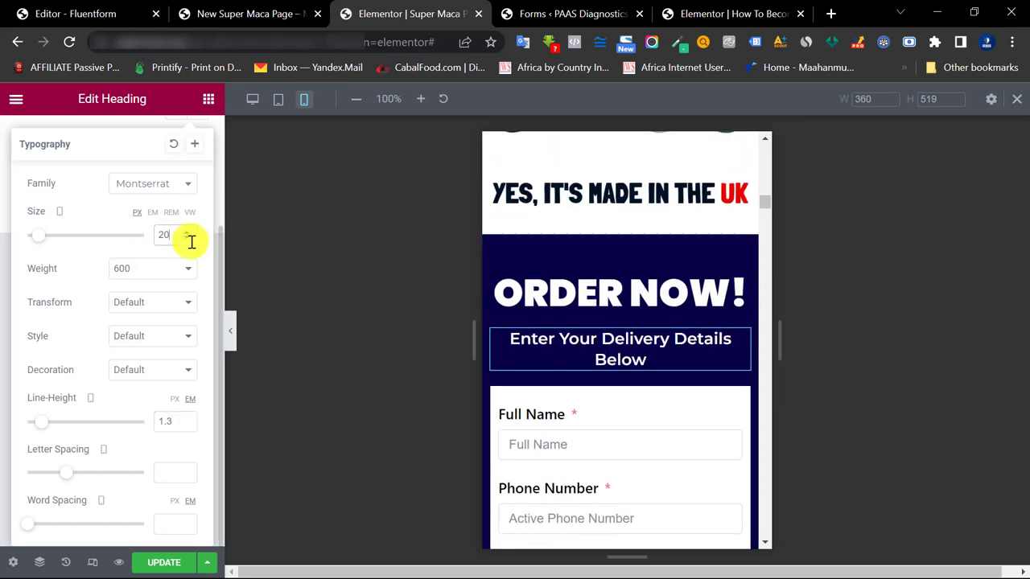
pyautogui.click(188, 239)
pyautogui.click(187, 239)
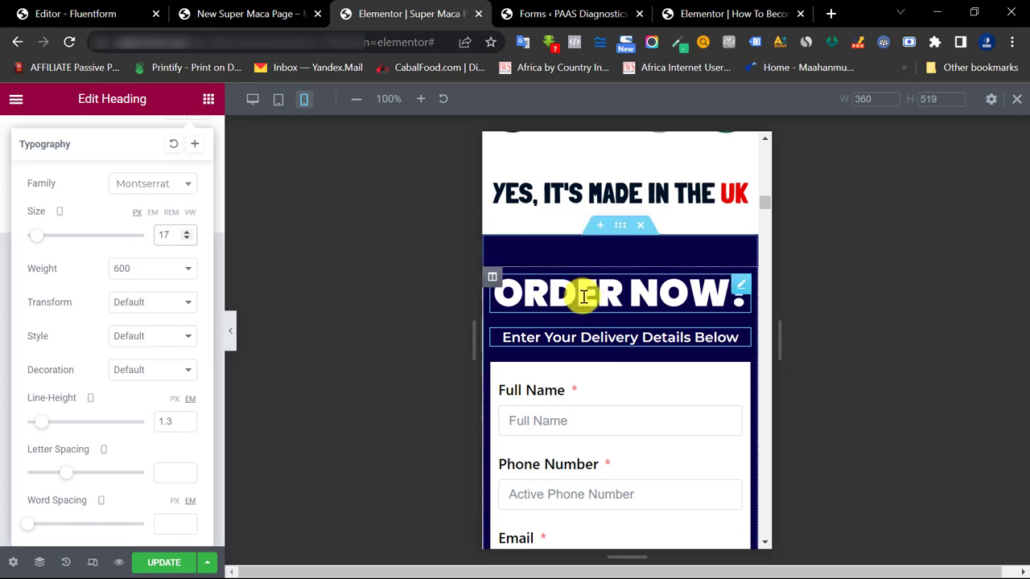
# - Review the order section's mobile layout from the headings through the form fields down to the "Yes! Send My Order!" button
pyautogui.scroll(-4, 583, 296)
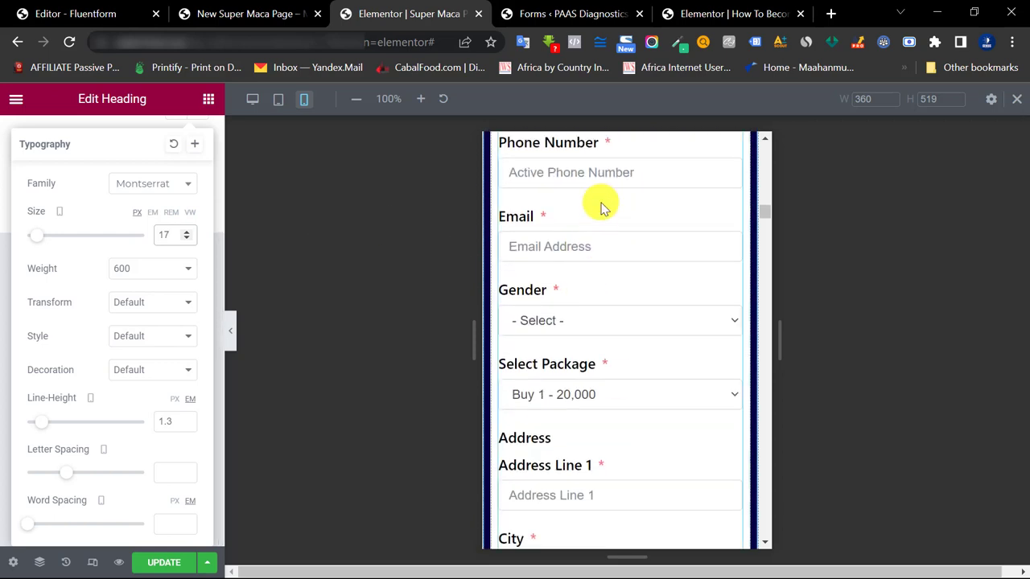
pyautogui.scroll(-2, 609, 334)
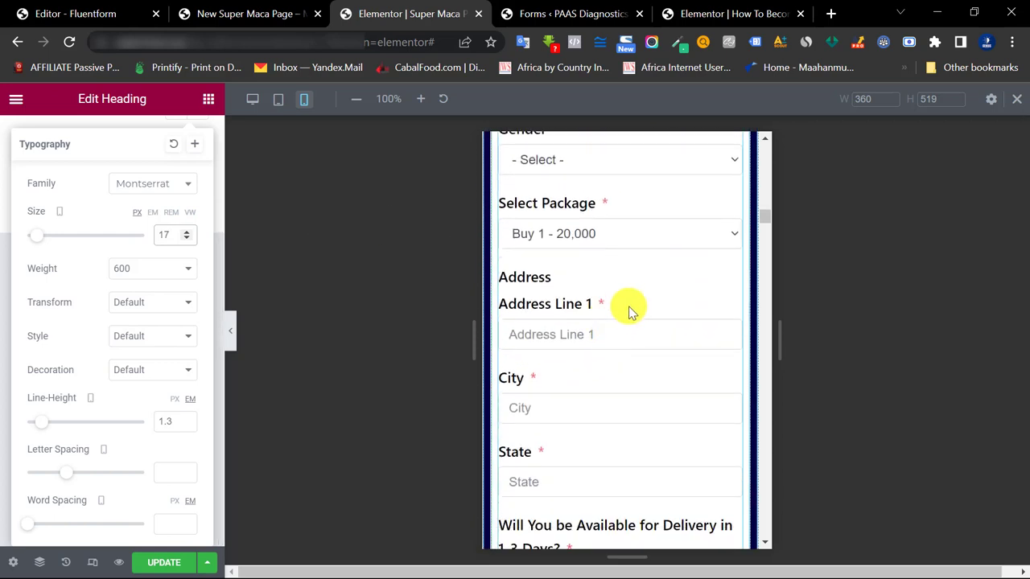
pyautogui.scroll(-1, 629, 305)
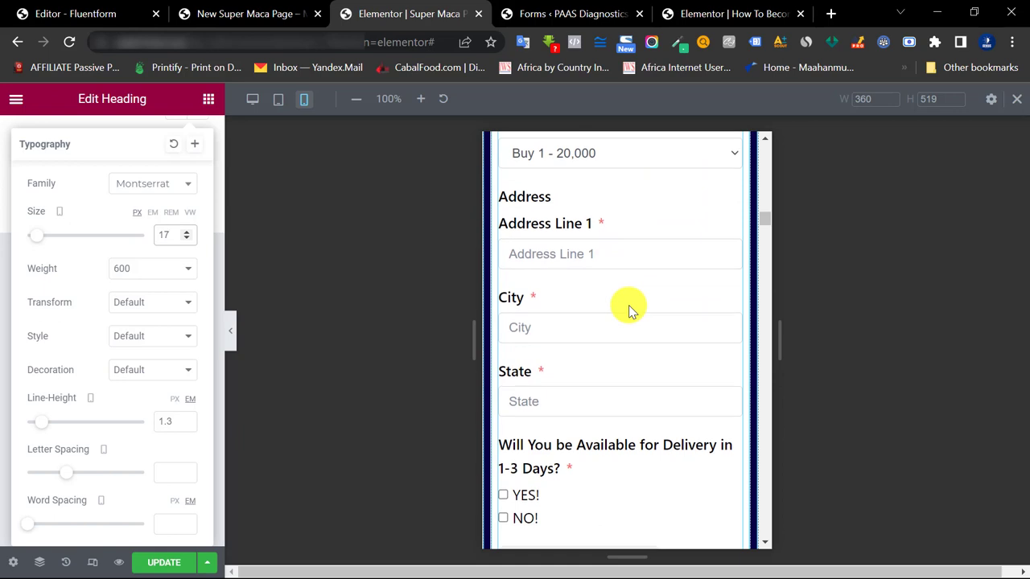
pyautogui.scroll(-1, 628, 305)
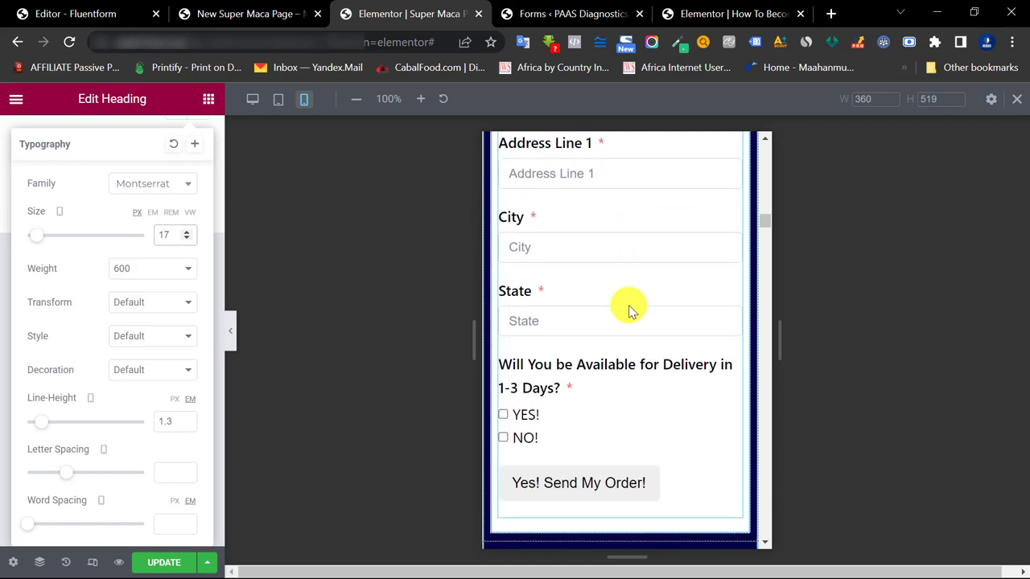
pyautogui.scroll(8, 629, 305)
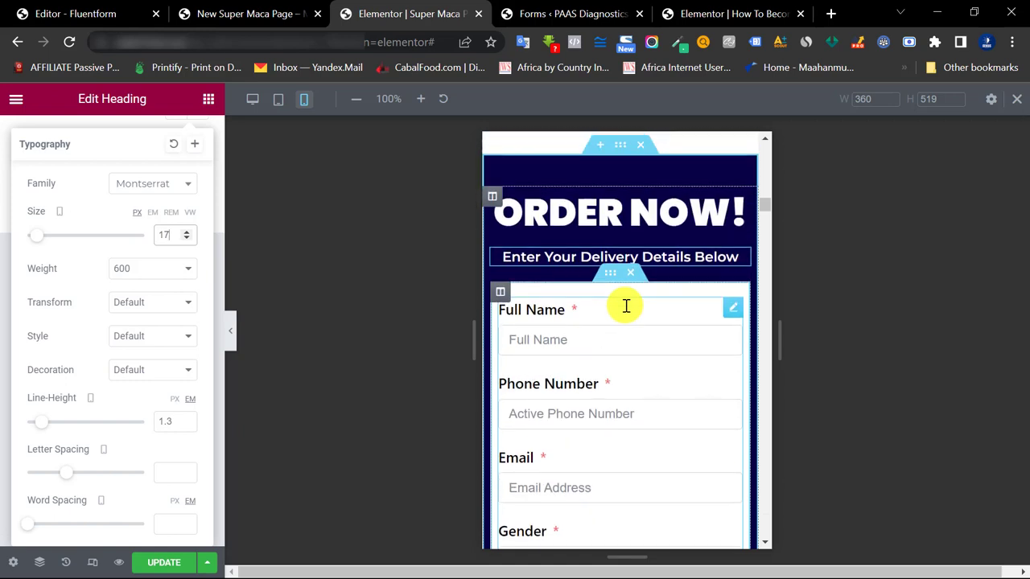
pyautogui.scroll(-6, 626, 305)
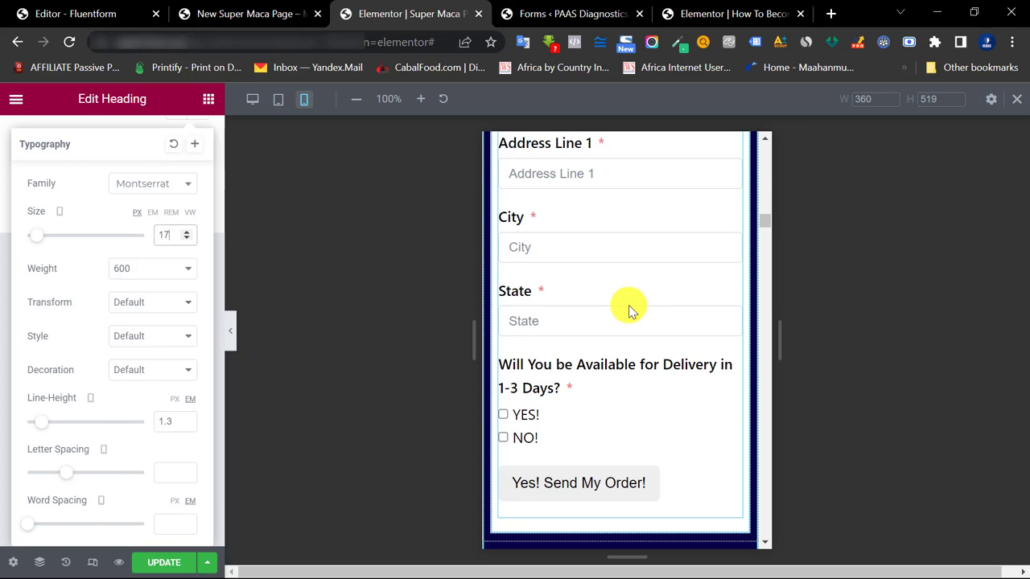
pyautogui.scroll(6, 628, 310)
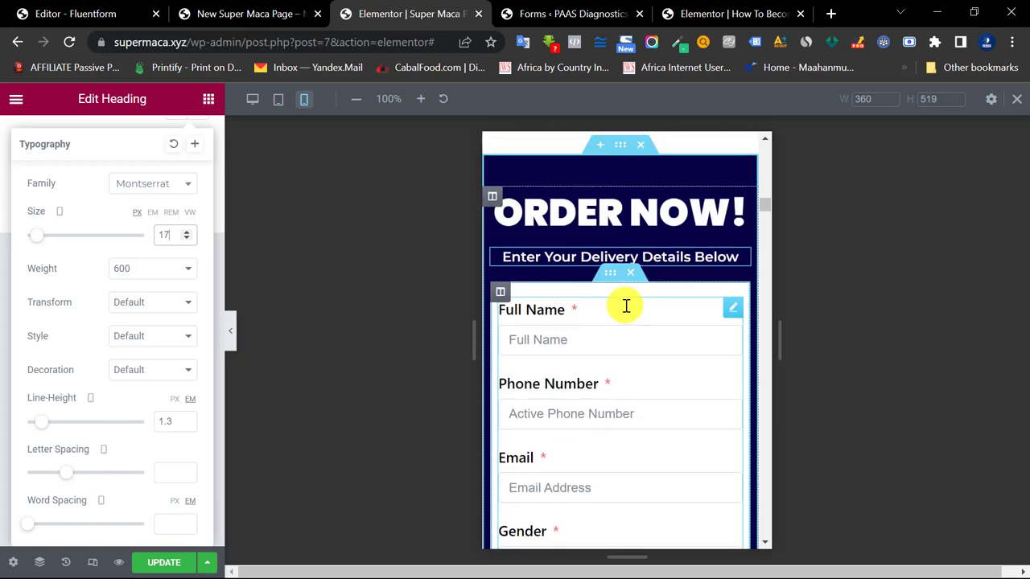